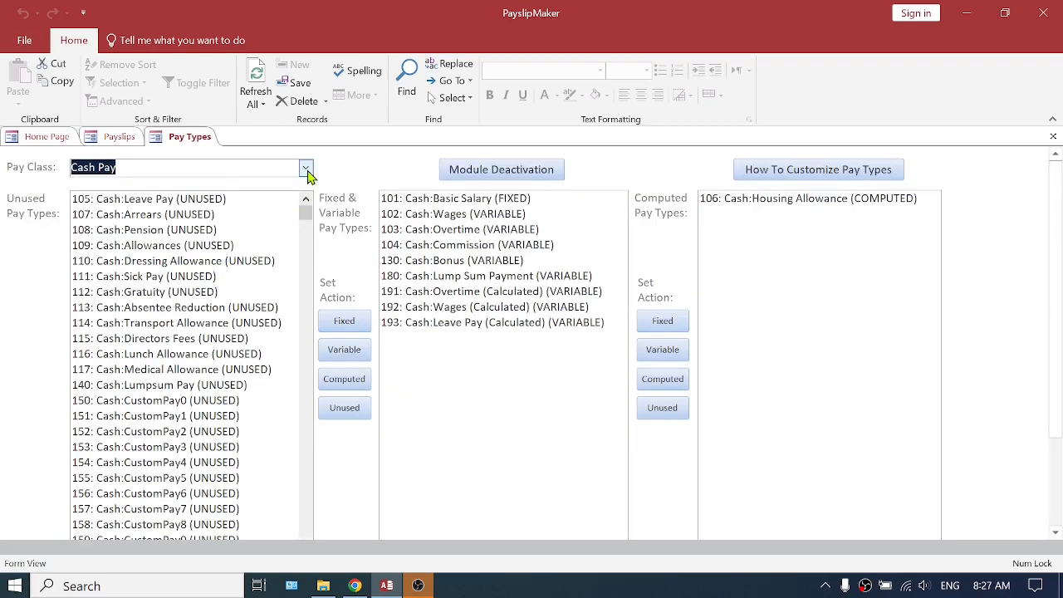
Set the unused Pension pay type (705) in the Voluntary Deductions (VolDed) pay class to Fixed
text(voluntary Deductions (VolDed)
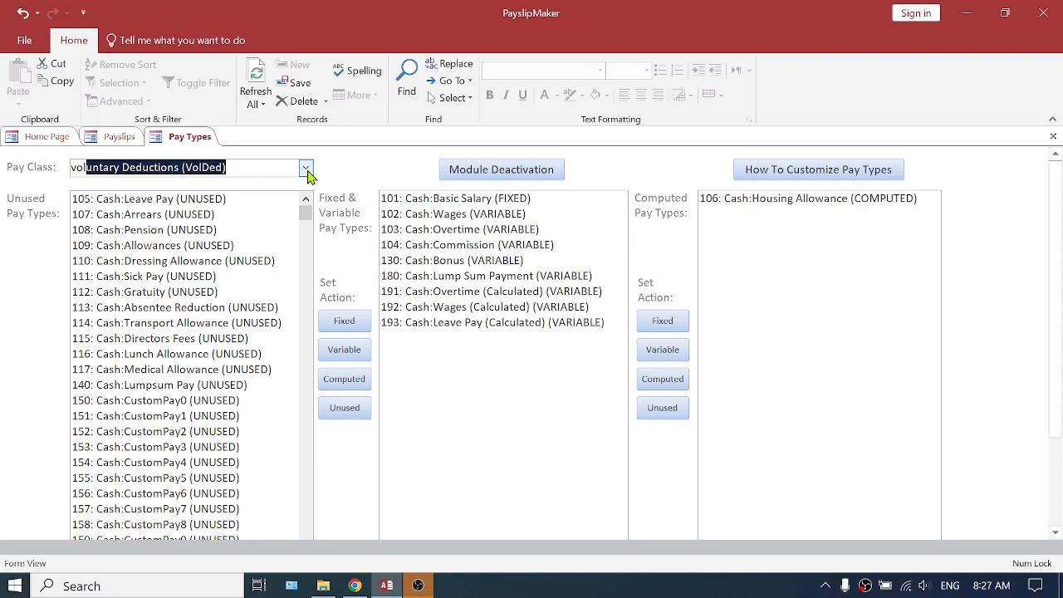
key(Return)
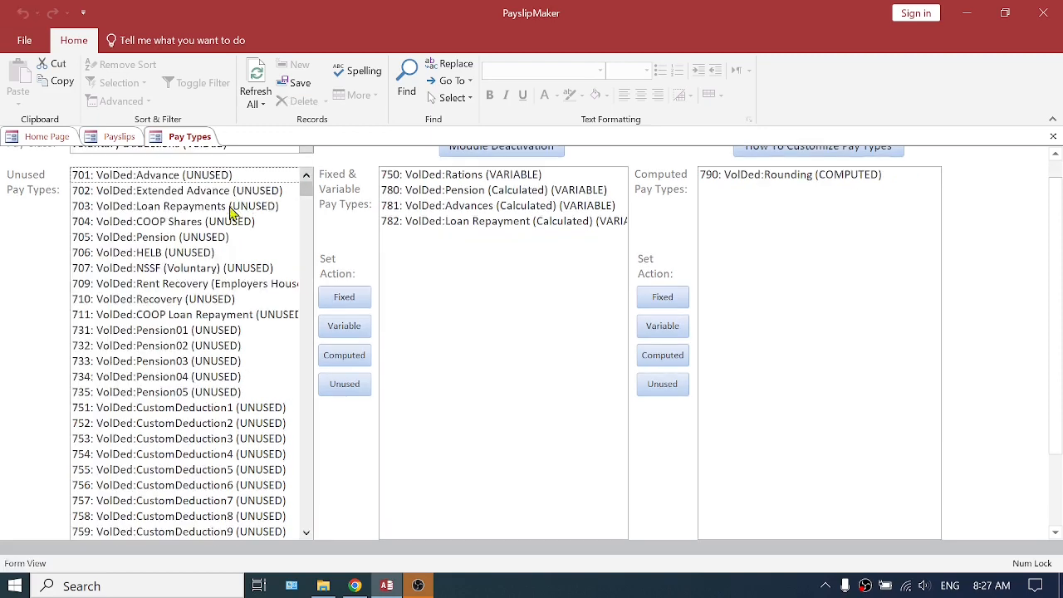
click(163, 238)
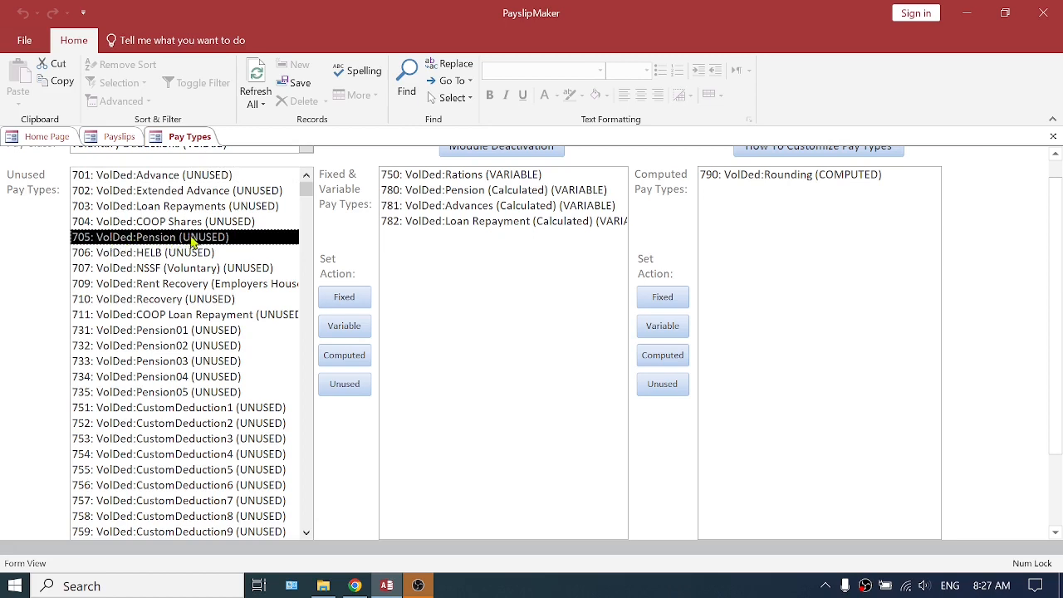
click(344, 304)
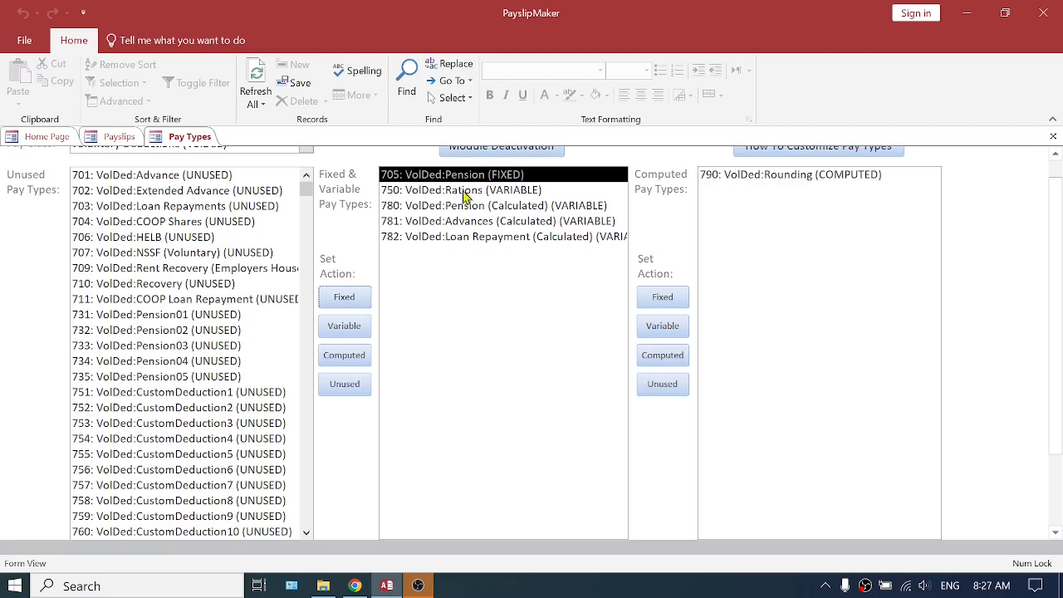
Set the unused Pension (Organization Contribution) pay type (902) in the Memo pay class to Fixed
scroll(1032, 254, up, 1)
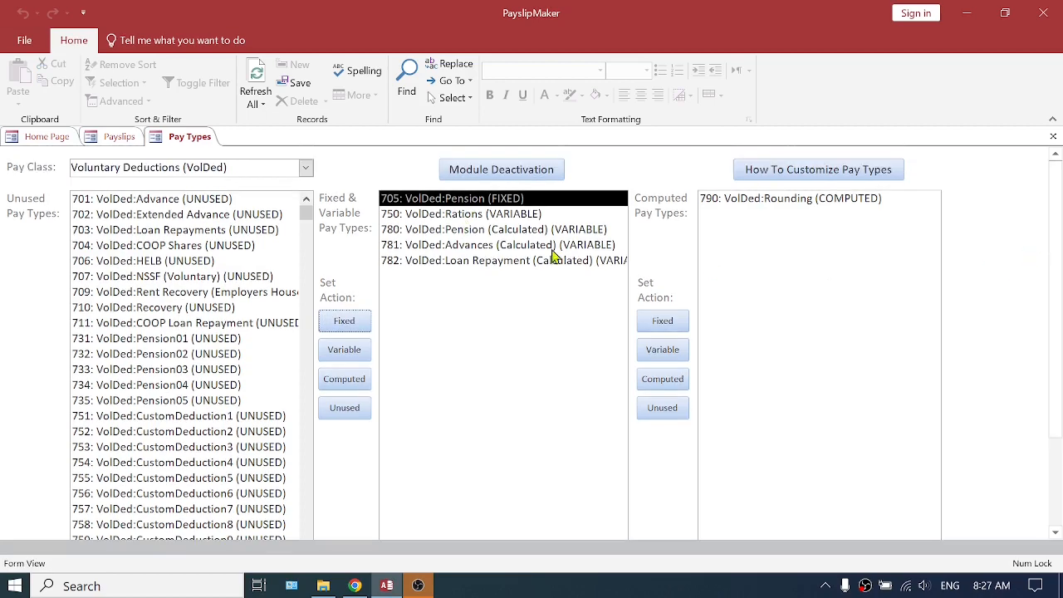
click(305, 169)
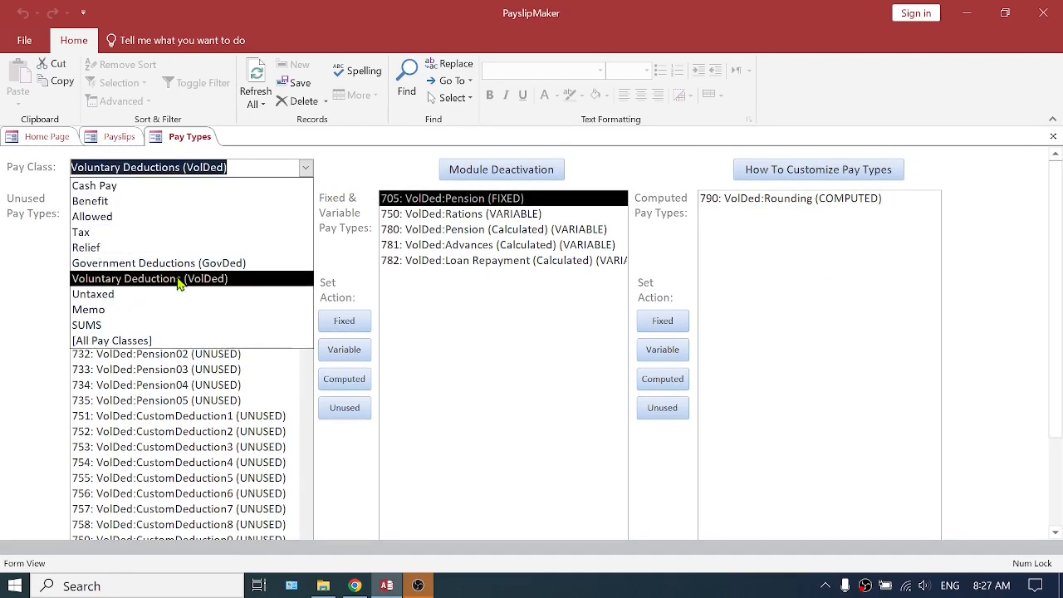
click(121, 310)
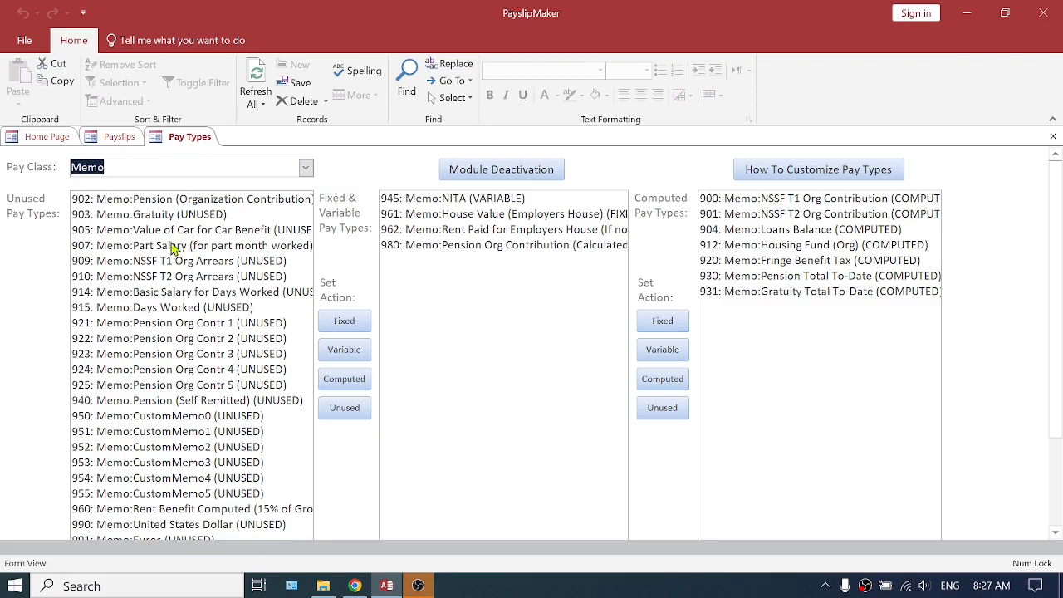
click(179, 202)
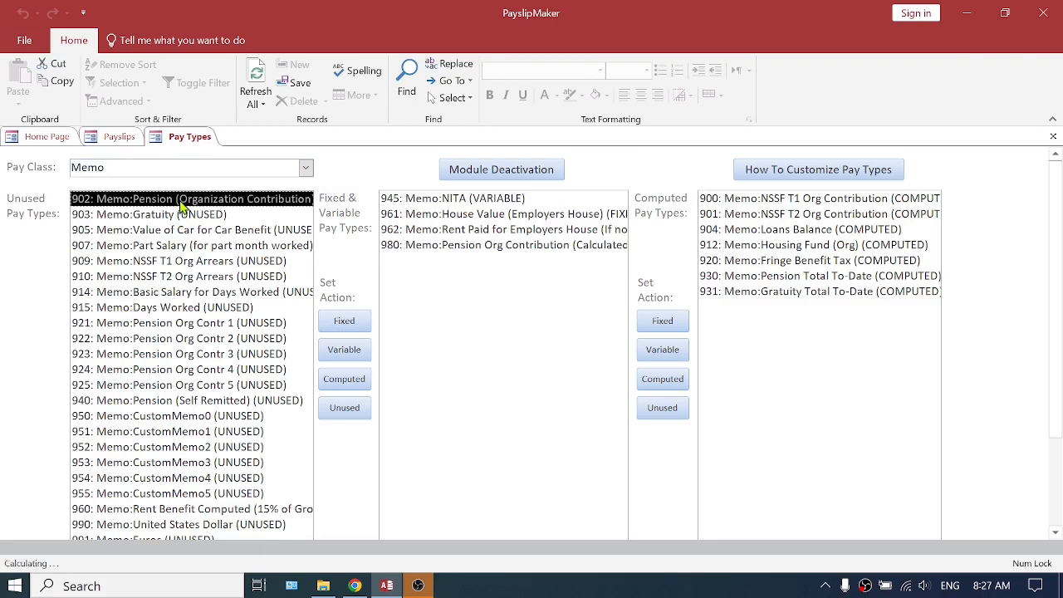
click(344, 324)
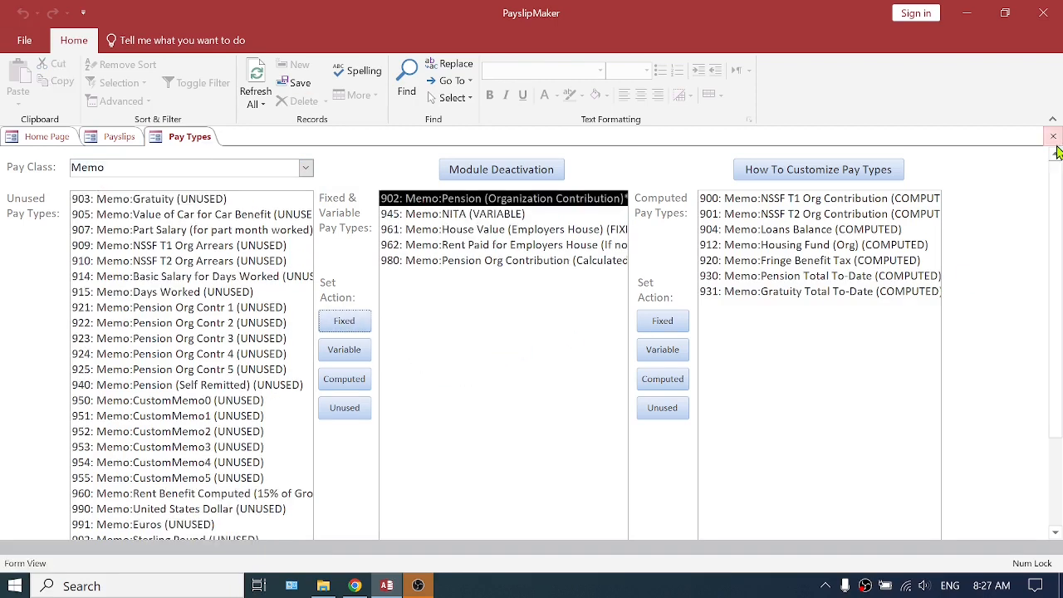
Check the status of the Pension pay type (351) in the Allowed pay class
click(306, 169)
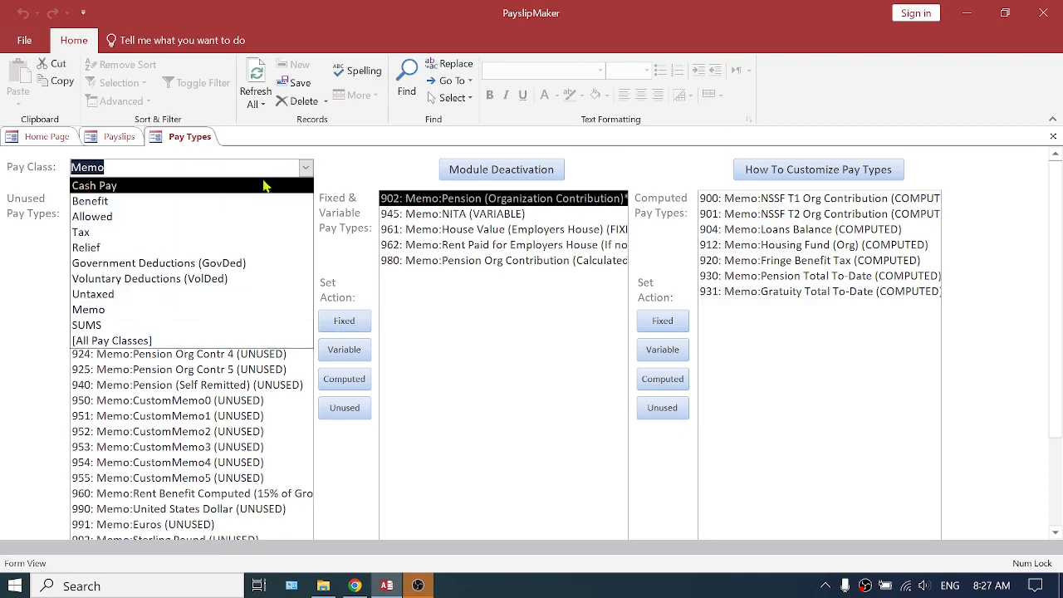
click(133, 217)
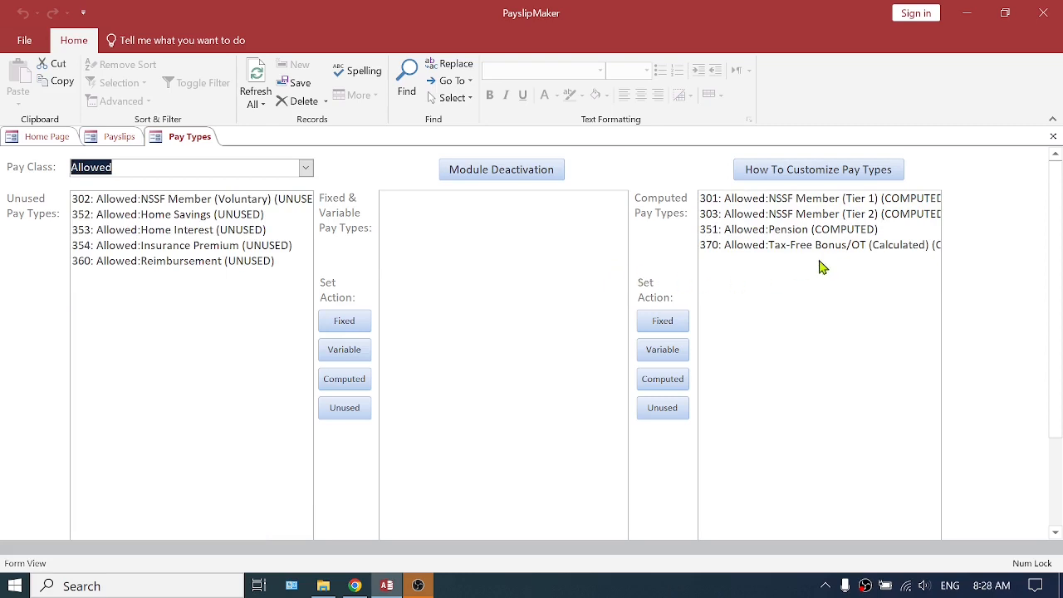
click(760, 233)
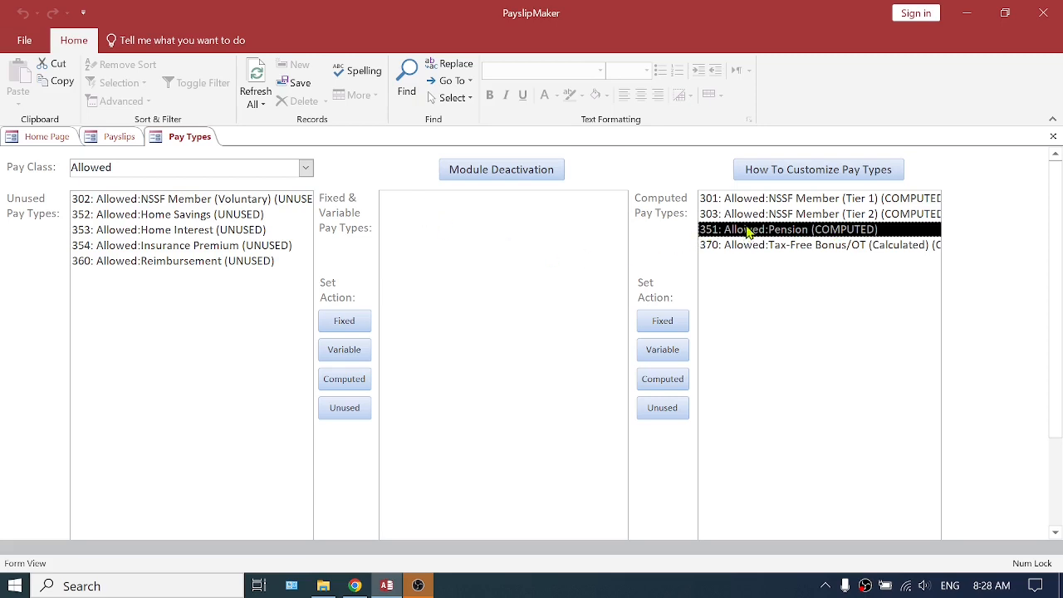
Close the Pay Types and Payslips forms, and reopen Payslips from the home page
click(1053, 136)
click(119, 138)
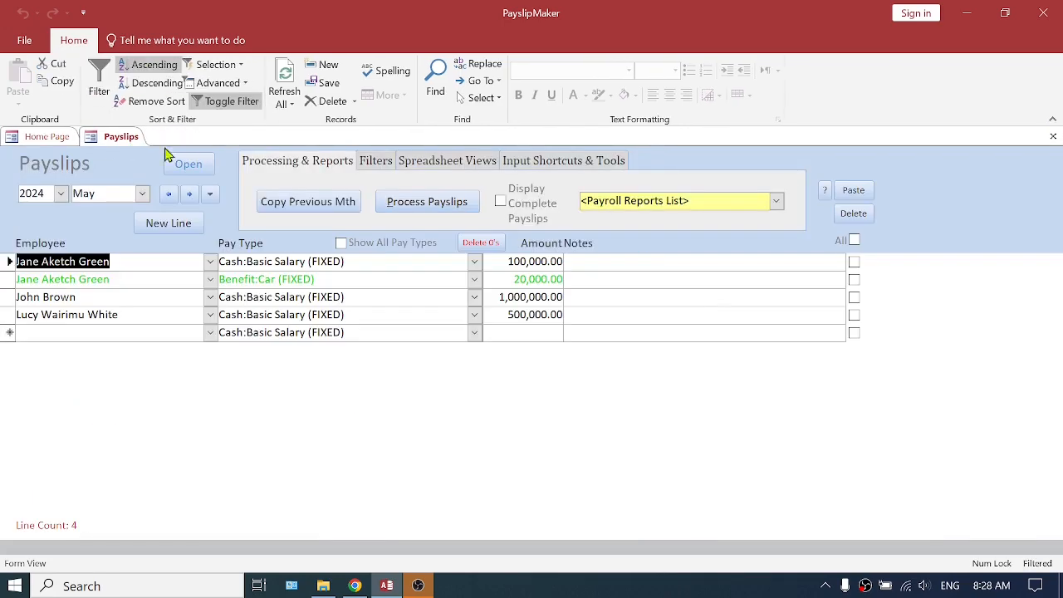
click(1052, 137)
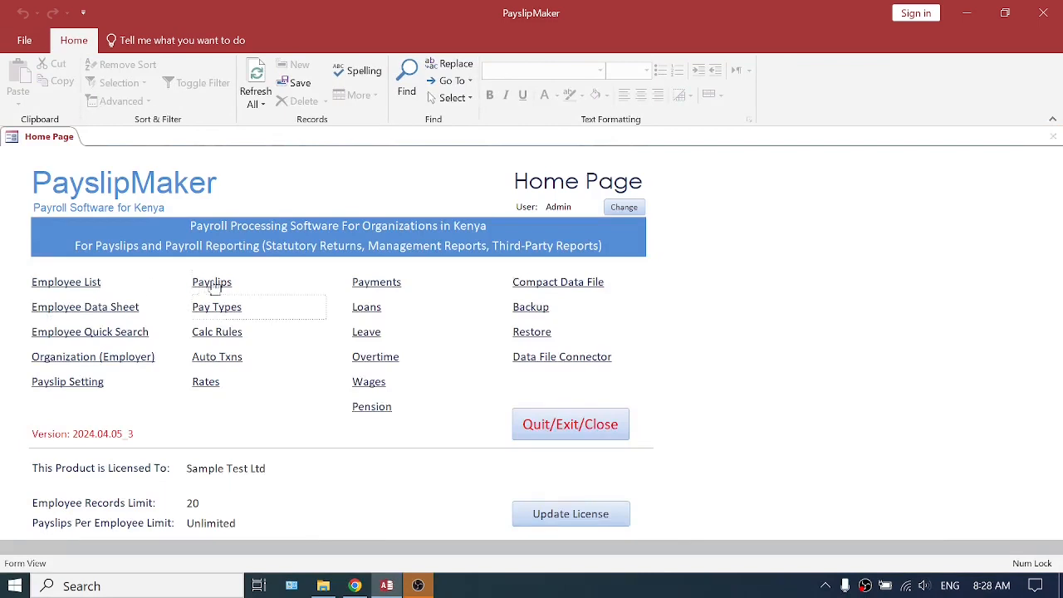
click(211, 282)
Add a VolDed:Pension (FIXED) payslip line of 10,000 for the employee with the 100,000 basic salary
click(50, 331)
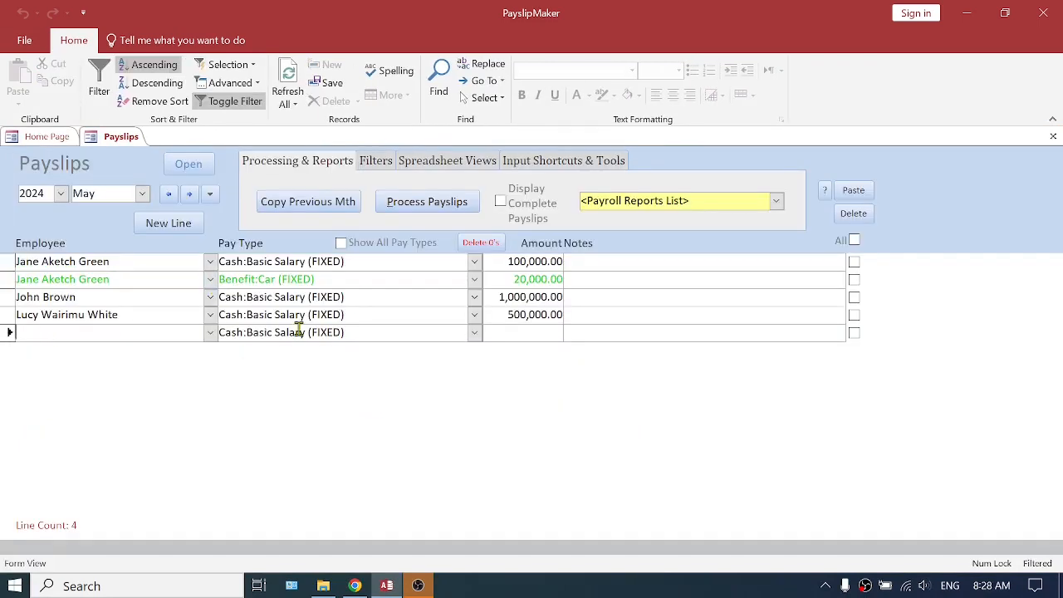
text(jane Aketch Green)
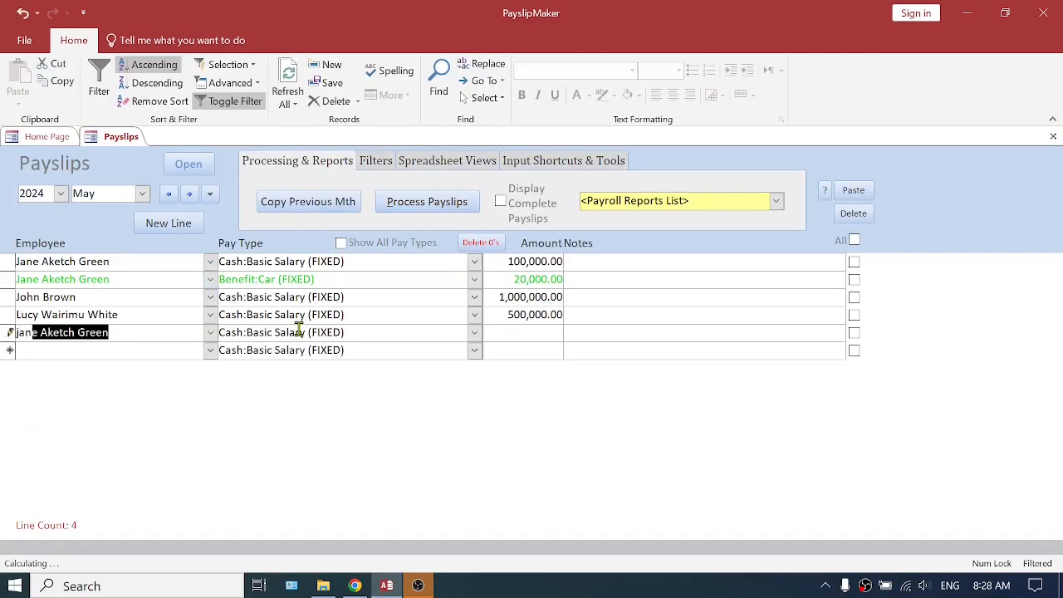
key(Tab)
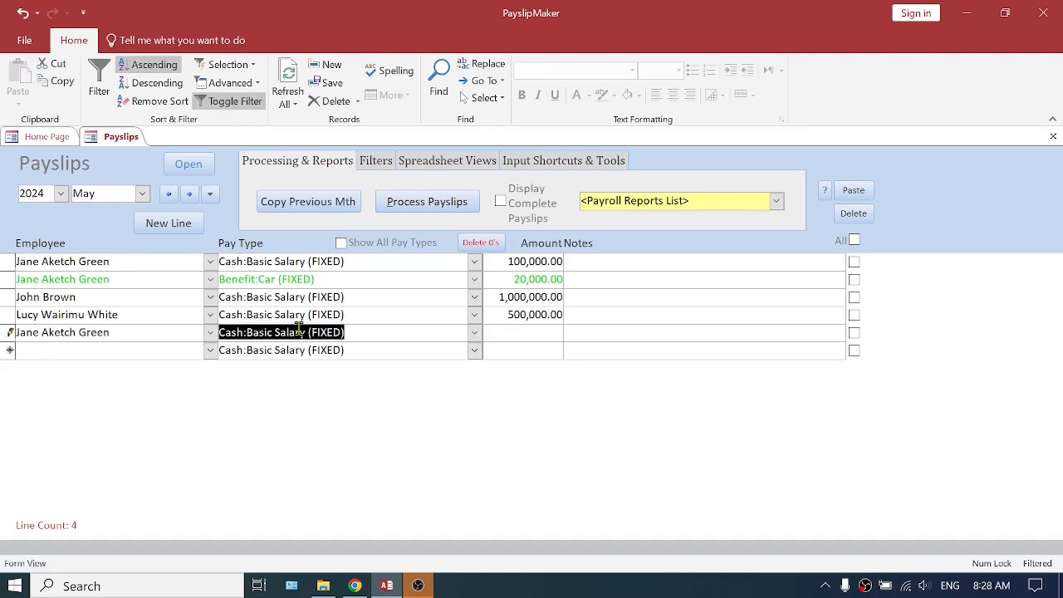
key(Tab)
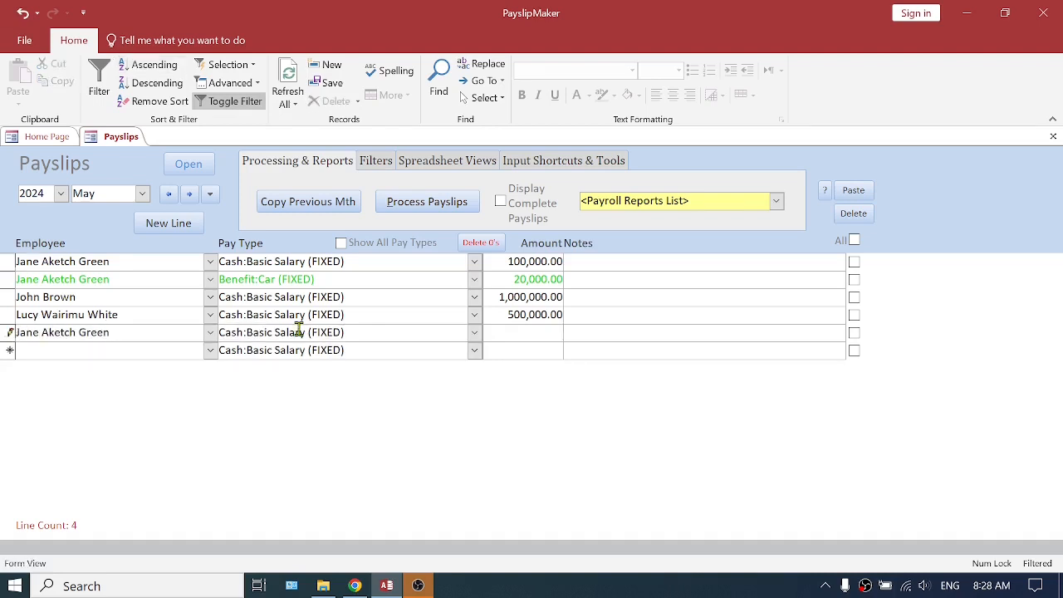
click(475, 333)
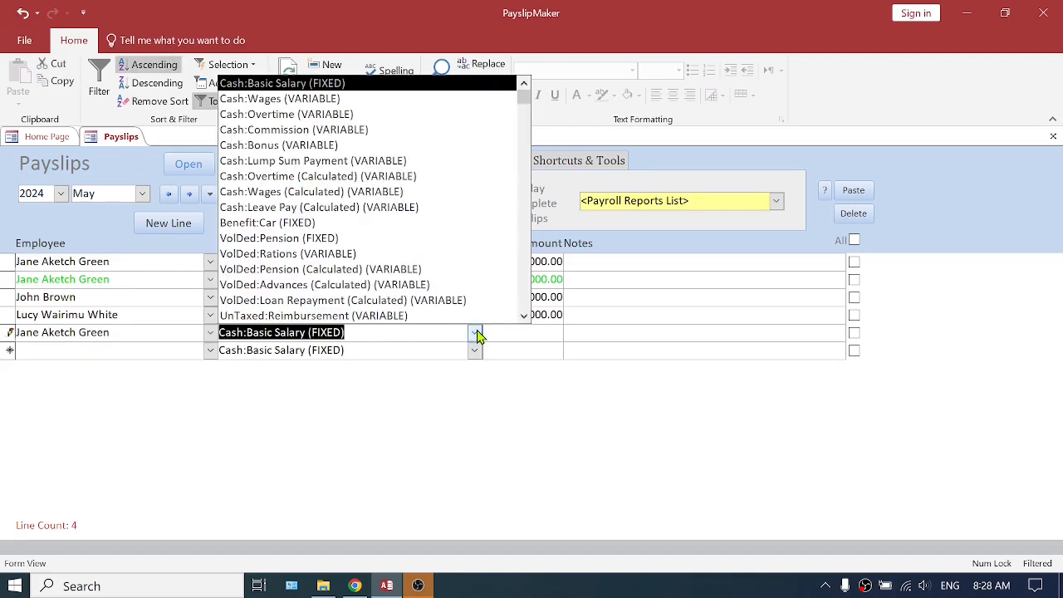
text(volded:Pension)
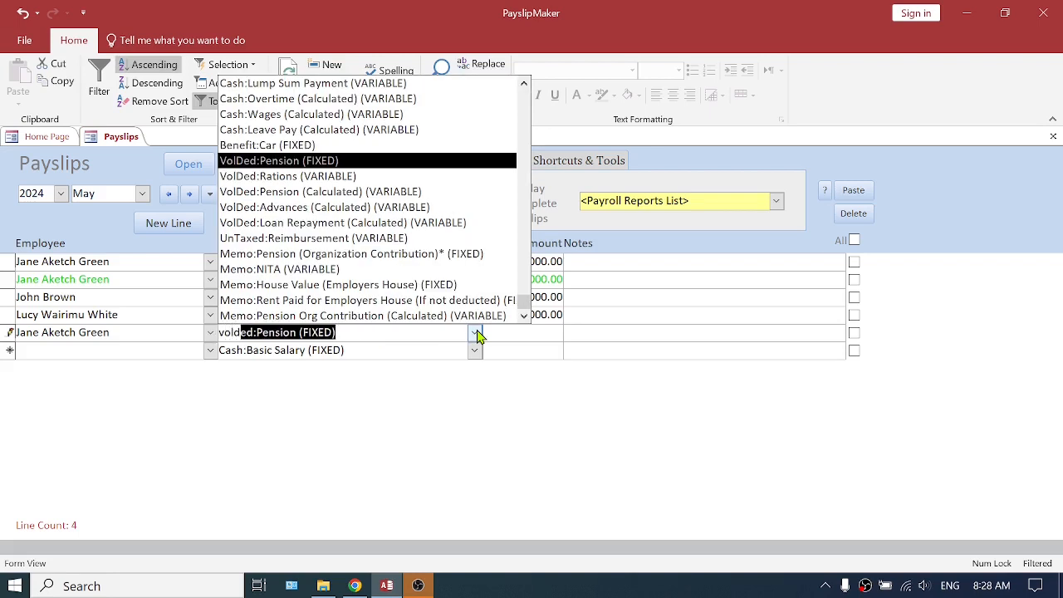
key(Tab)
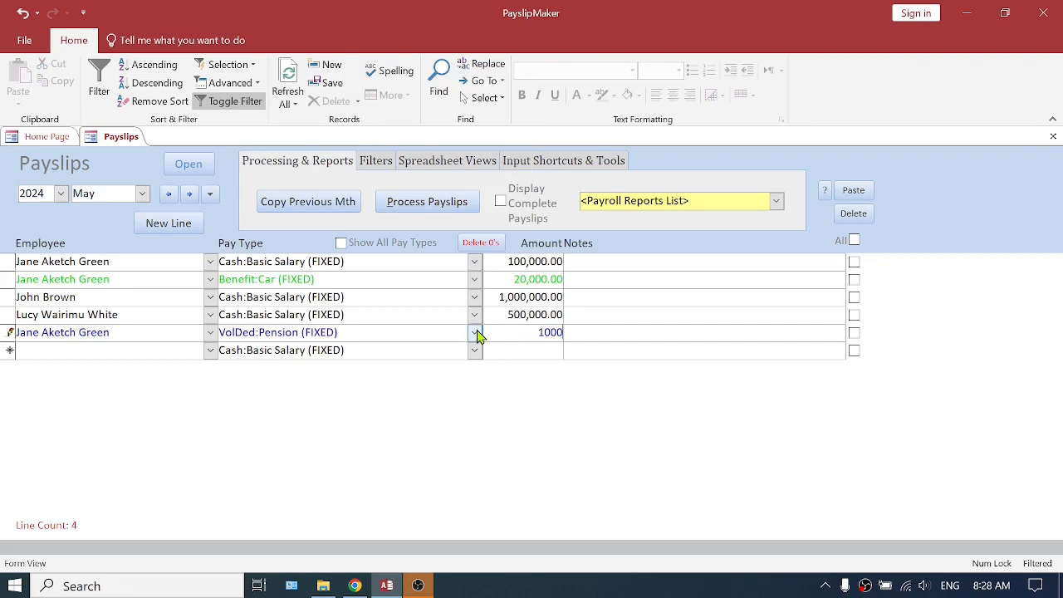
text(10000)
Add a Memo:Pension (Organization Contribution) line of 10,000 for the employee with the 100,000 basic salary
click(130, 355)
text(jane Aketch Green)
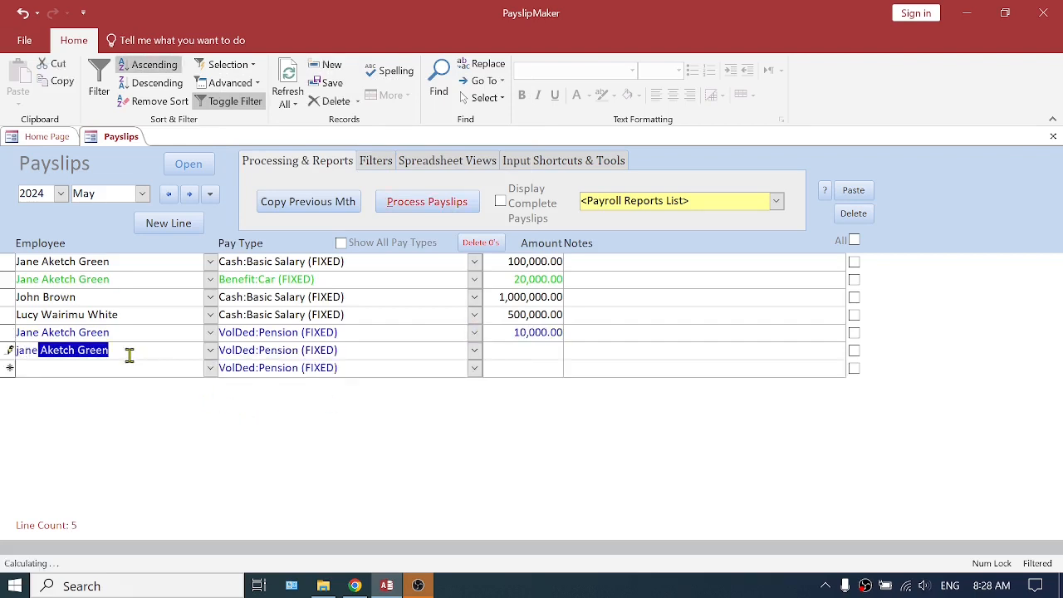
click(476, 352)
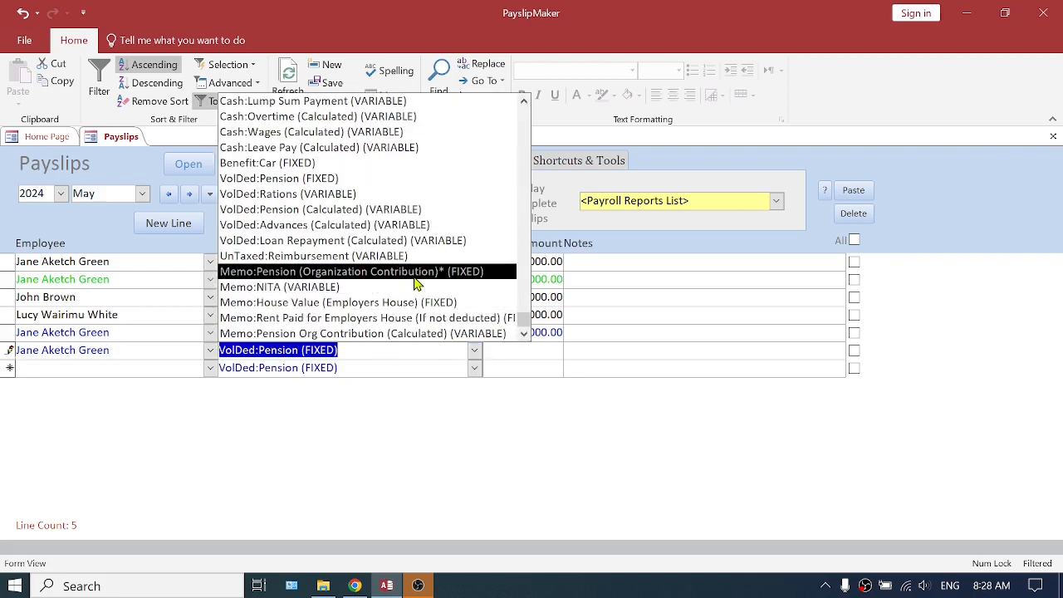
click(469, 272)
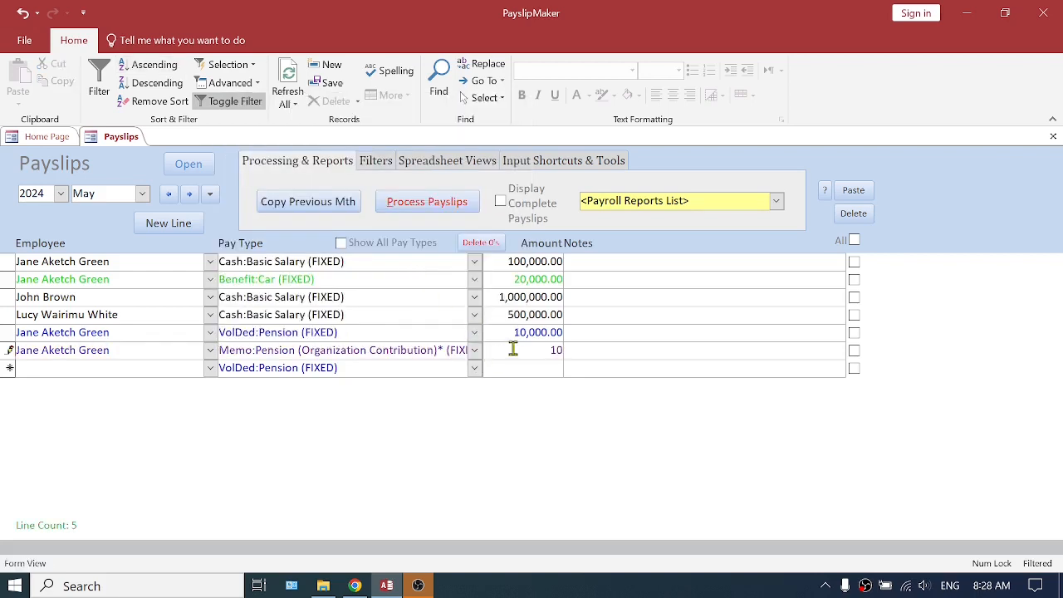
Add a Memo:Pension (Organization Contribution) line of 1,000,000 for the employee with the 1,000,000 basic salary
click(119, 370)
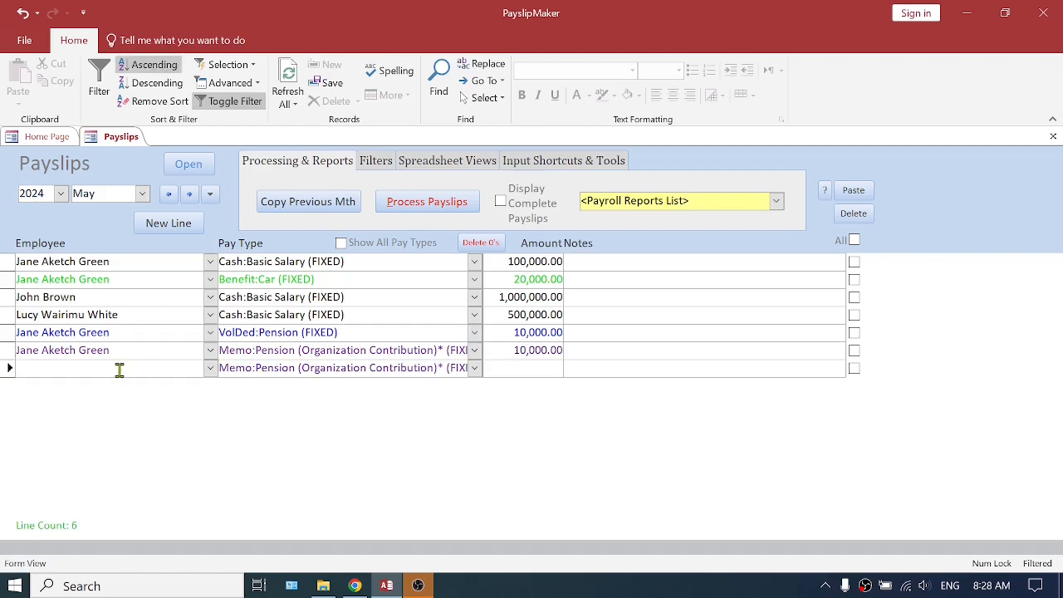
text(john Brown)
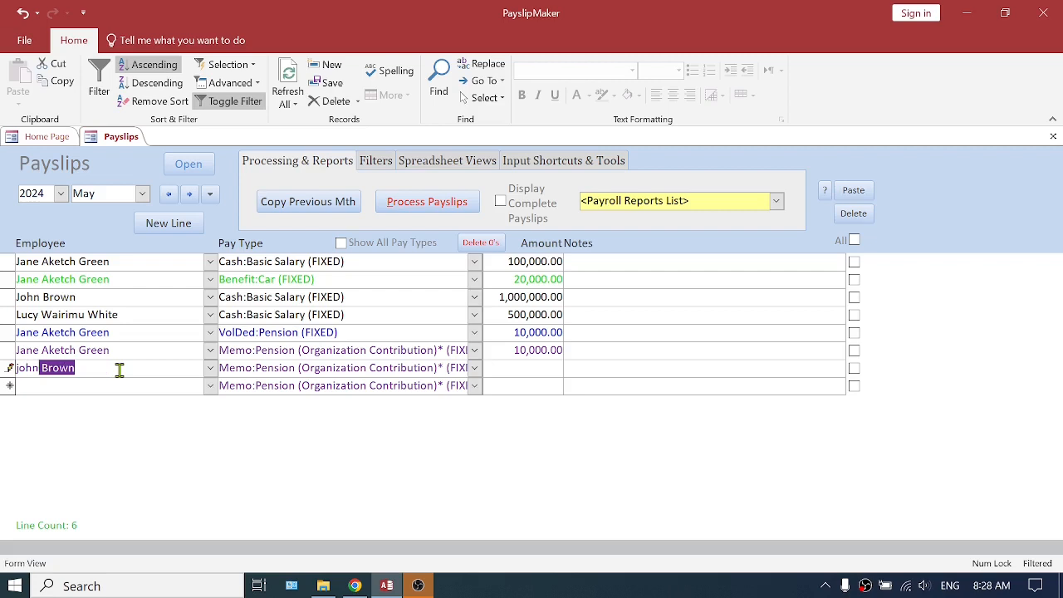
key(Tab)
click(531, 368)
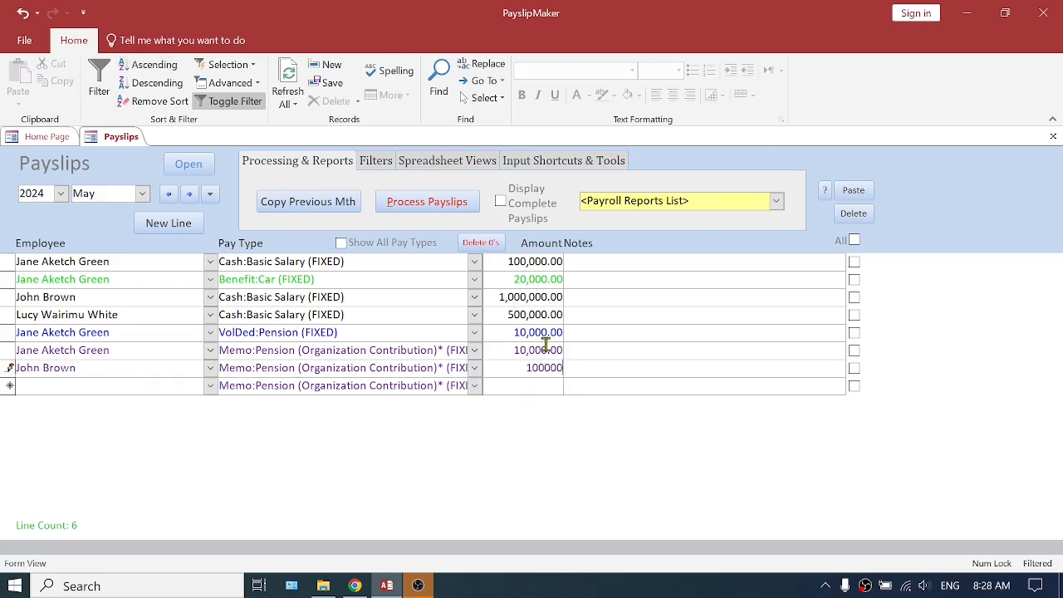
Add a 50,000 Memo:Pension (Organization Contribution) line for the employee with the 500,000 basic salary, and correct the preceding line's amount to 100,000
click(70, 385)
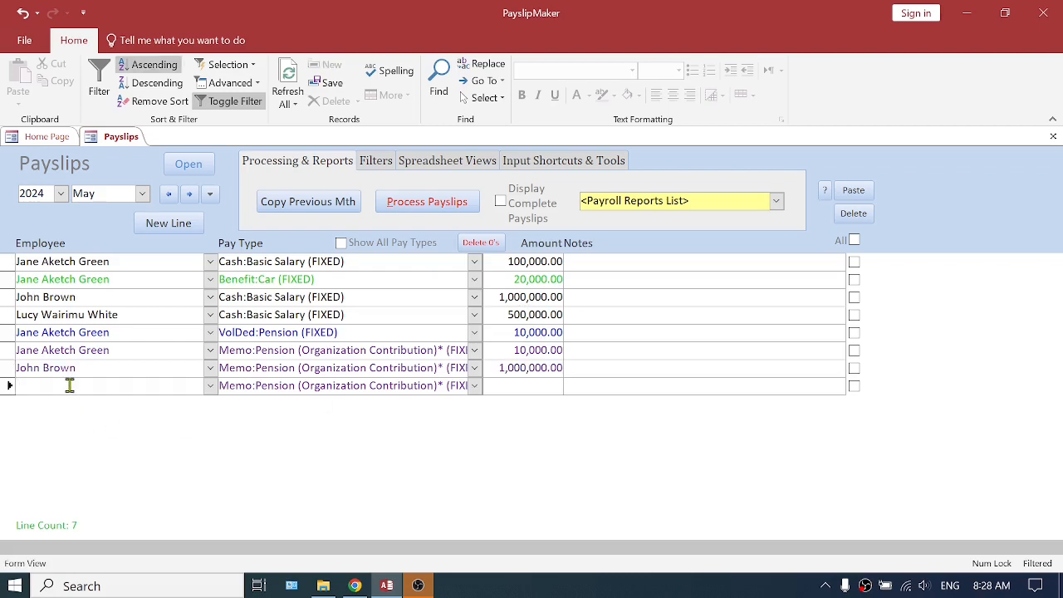
text(lucy Wairimu White)
key(Tab)
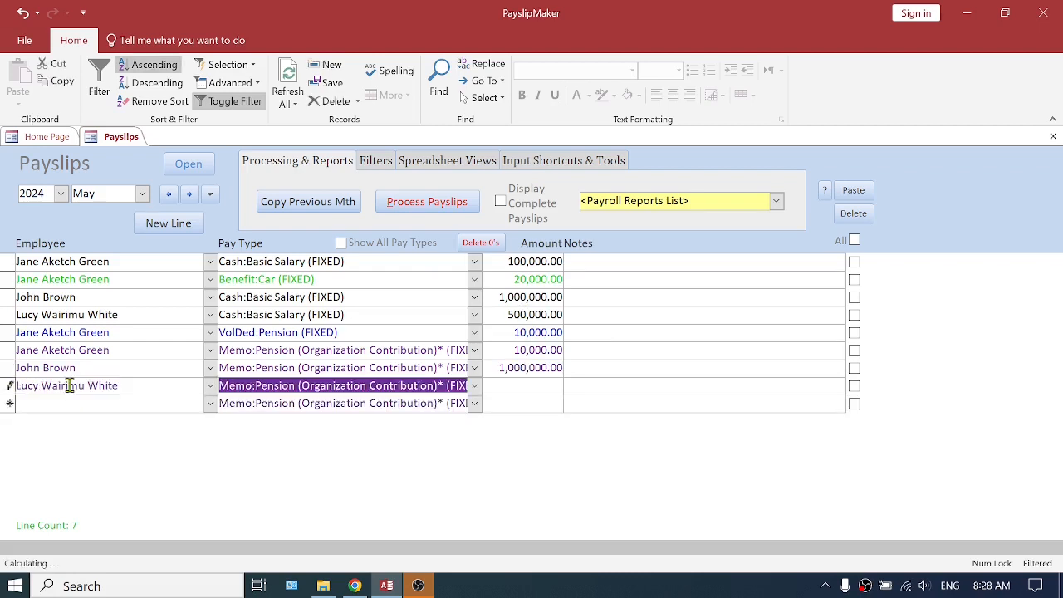
click(527, 387)
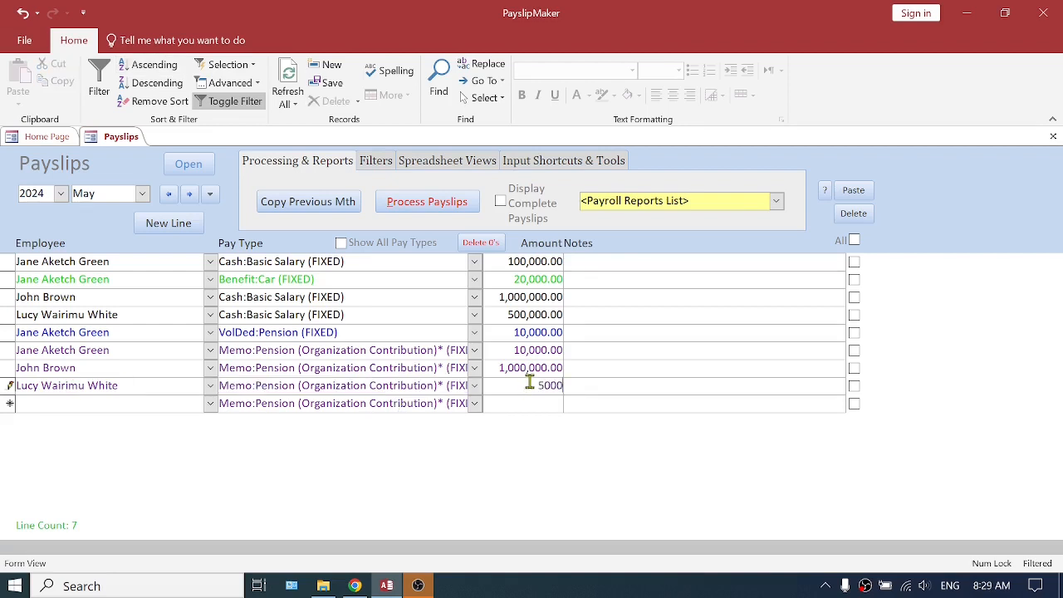
text(50000)
click(531, 370)
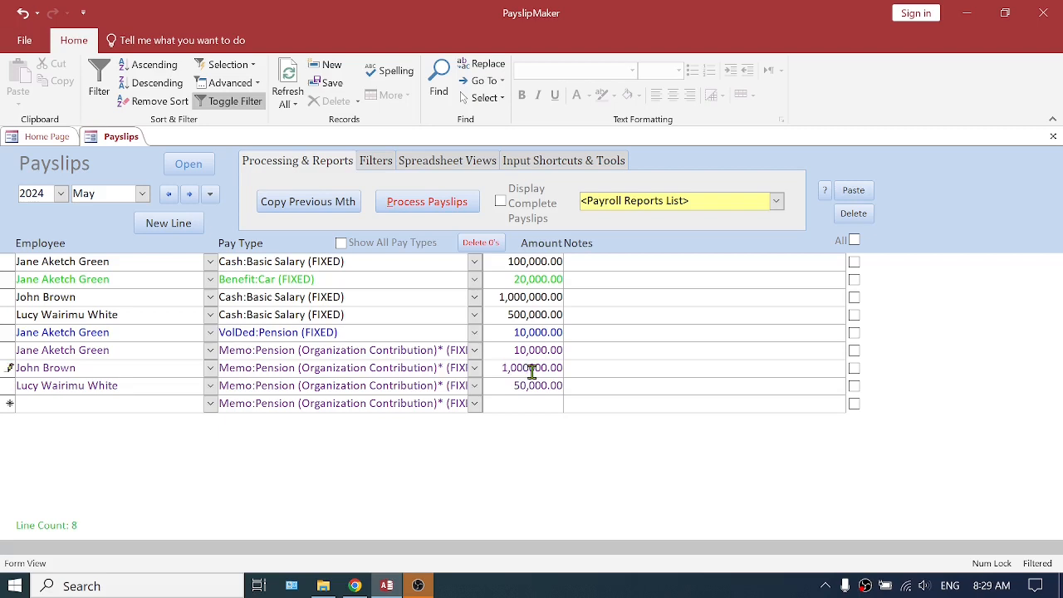
click(508, 392)
Add a VolDed:Pension (FIXED) payslip line of 100,000 for the employee with the 1,000,000 basic salary
click(158, 406)
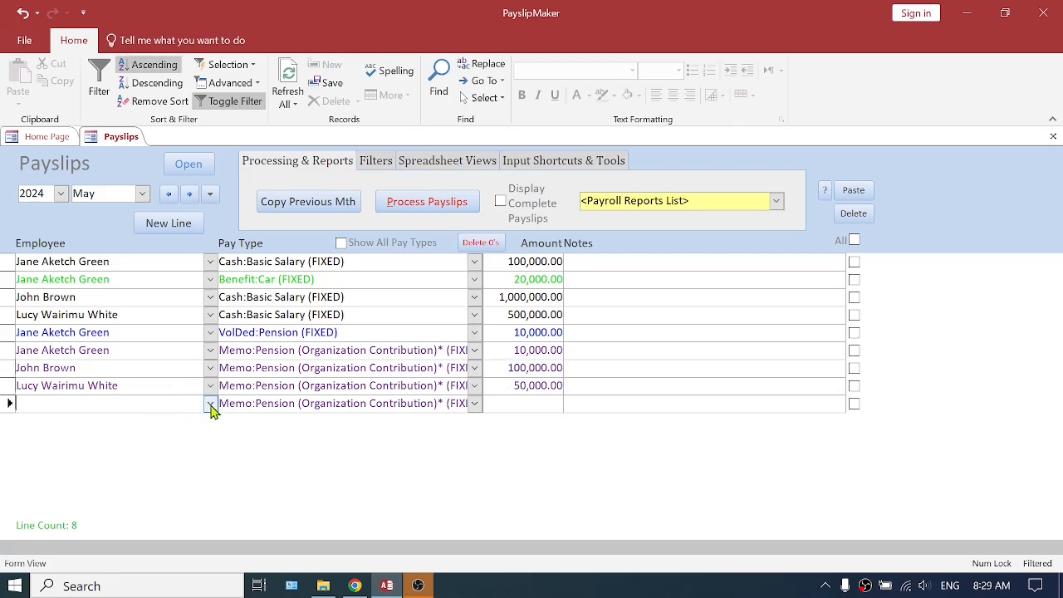
text(john Brown)
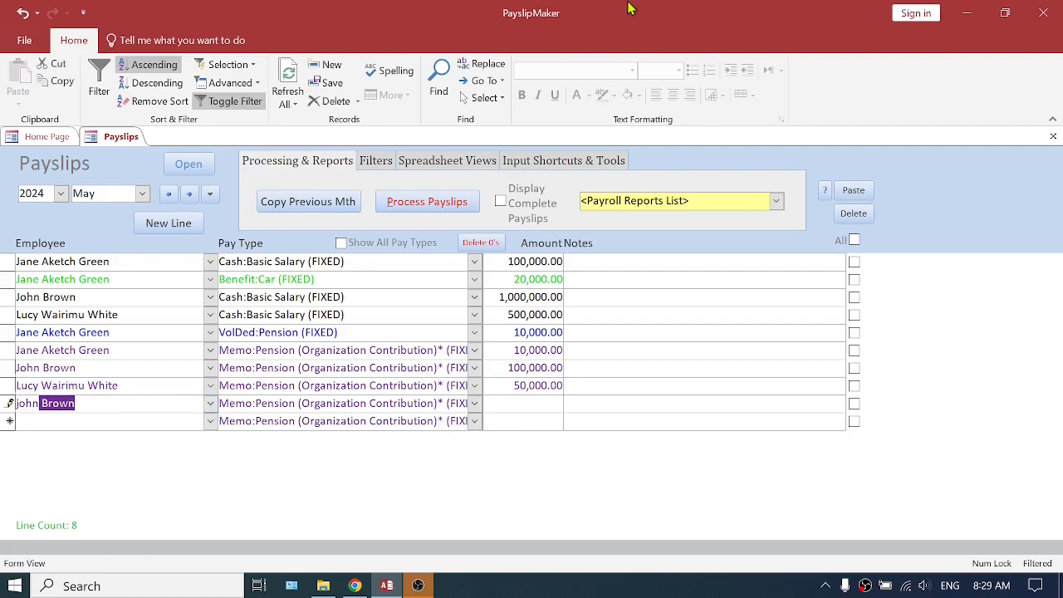
click(474, 404)
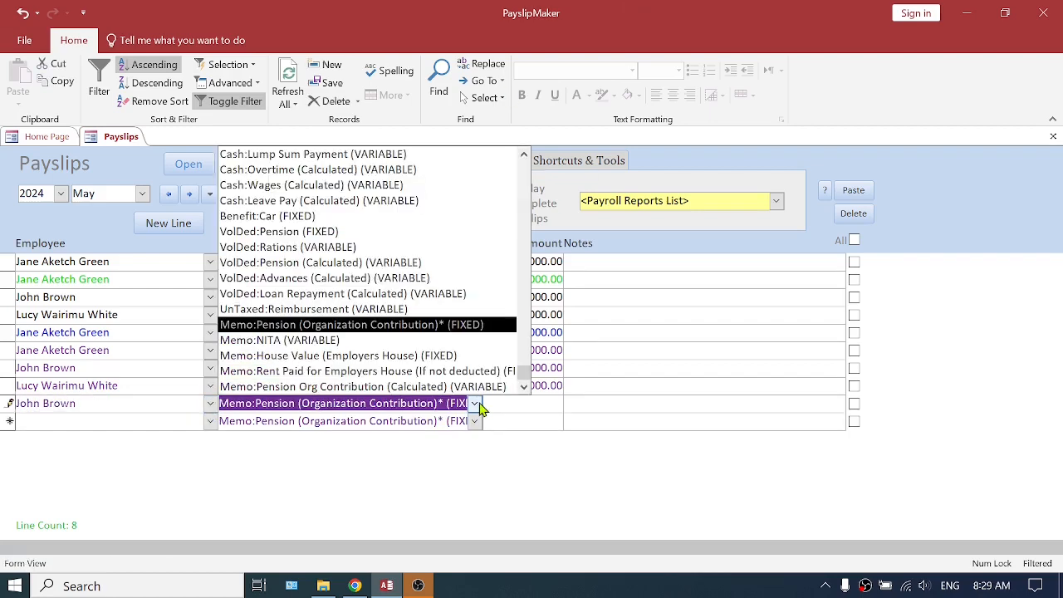
text(v)
click(312, 234)
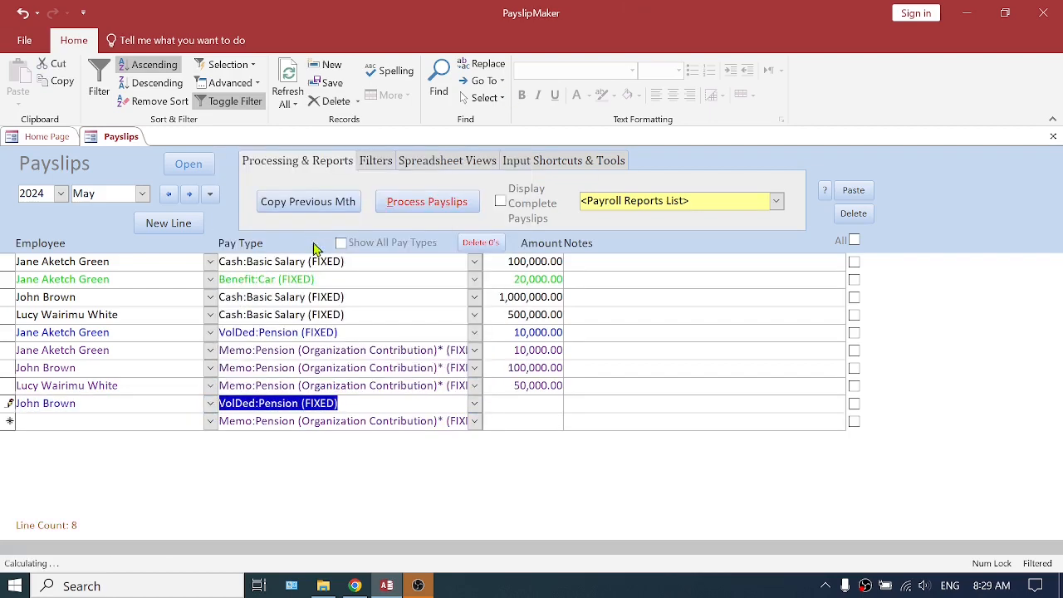
click(532, 404)
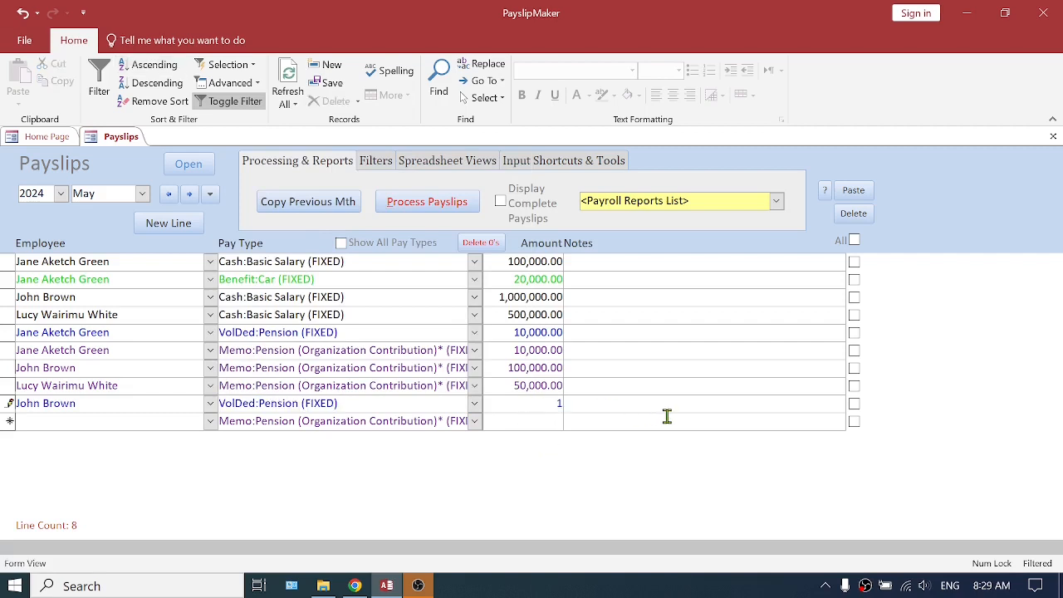
Add a VolDed:Pension (FIXED) payslip line of 50,000 for the employee with the 500,000 basic salary
click(170, 421)
text(lucy Wairimu White)
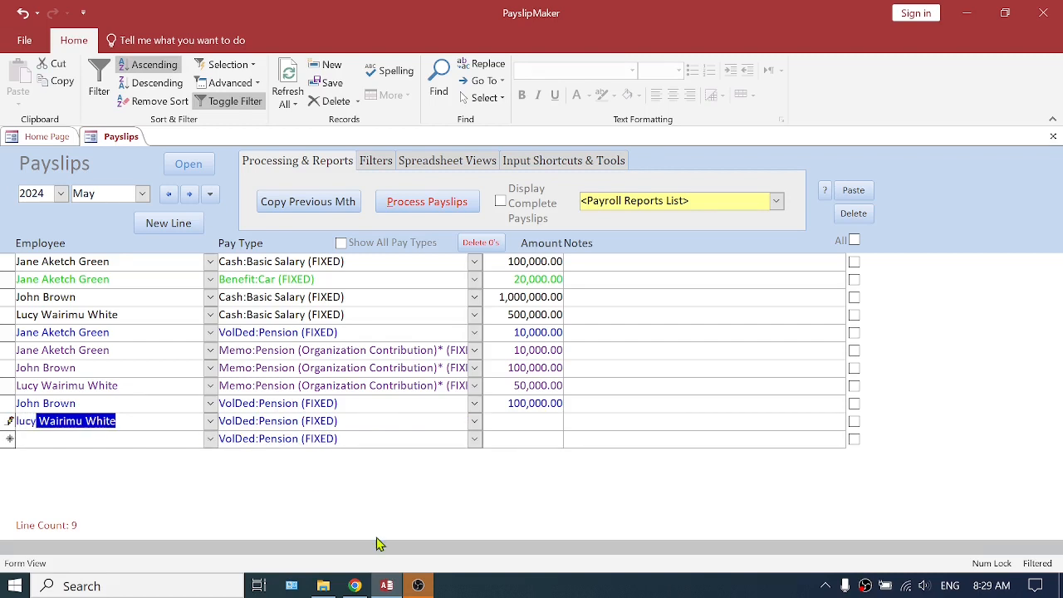
click(502, 421)
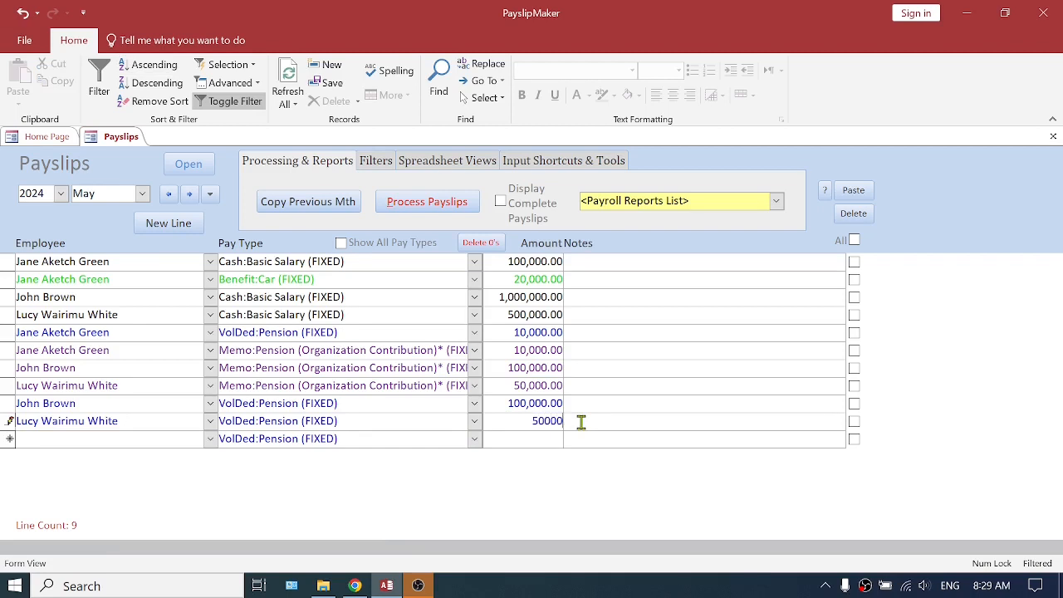
click(513, 438)
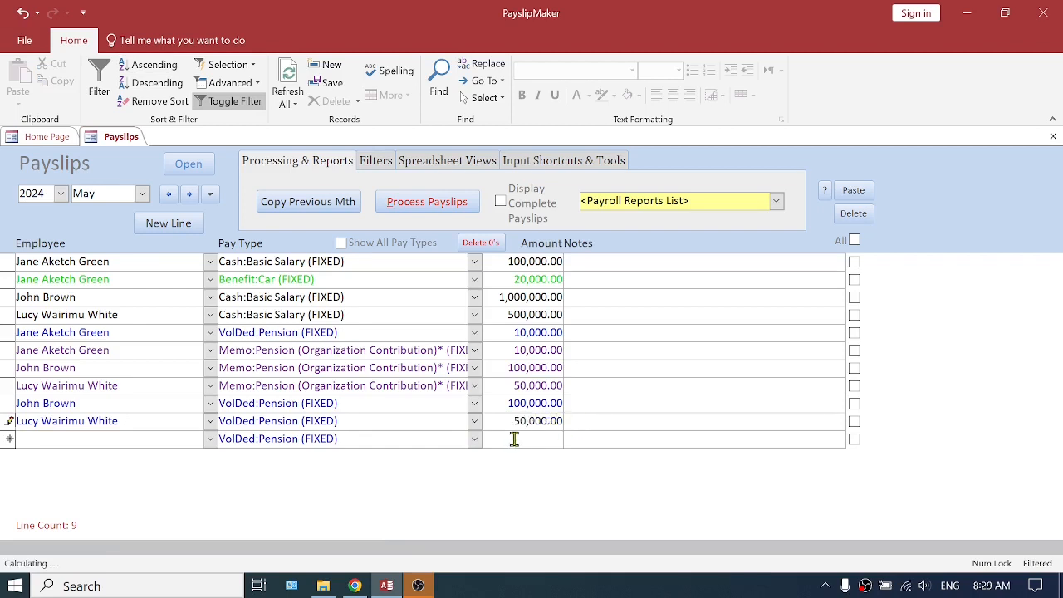
Regroup the payslip lines by employee by toggling the complete payslips display, and review each employee's pension deduction and organization contribution lines
click(502, 203)
click(502, 203)
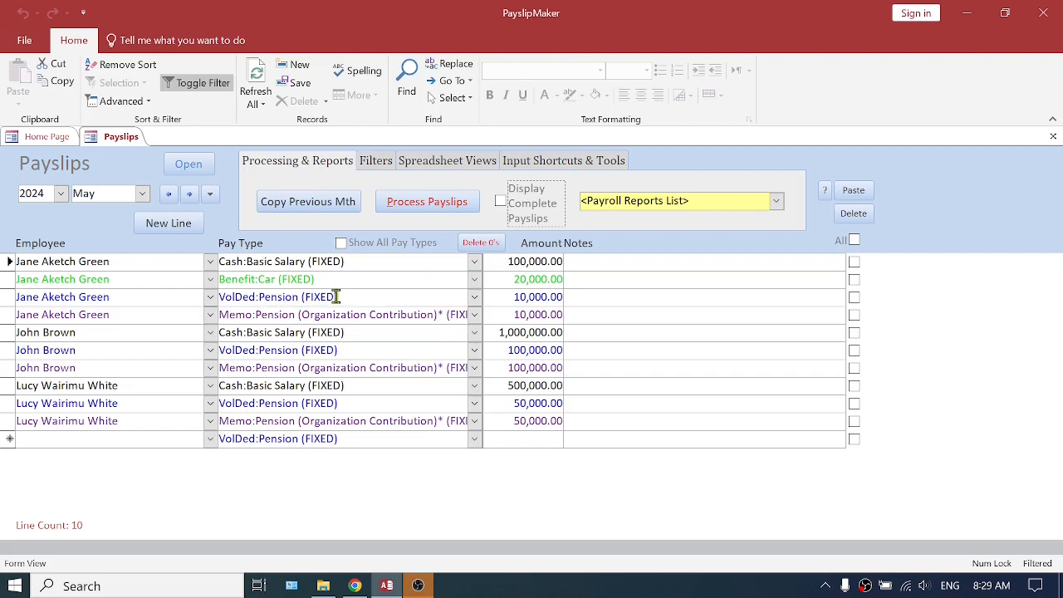
drag(336, 297, 352, 368)
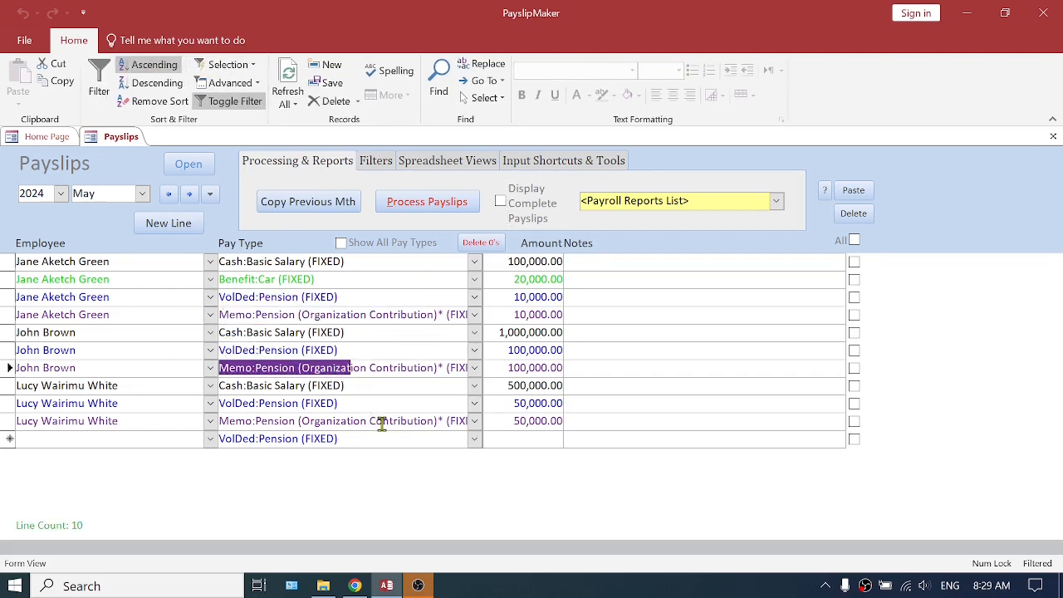
drag(382, 422, 194, 407)
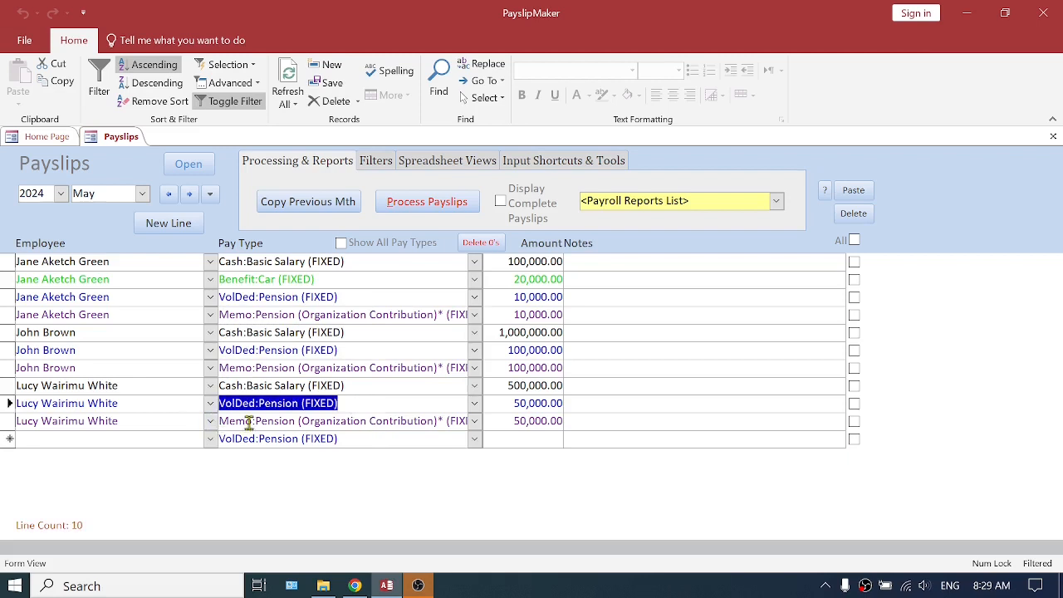
drag(336, 421, 214, 423)
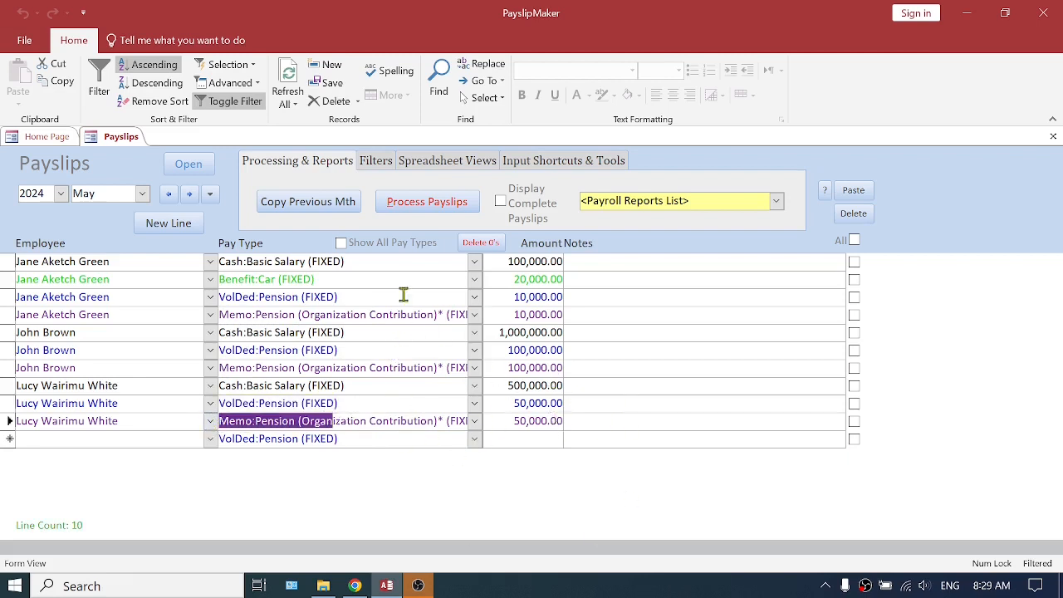
Process the May 2024 payslips and display the complete payslips with their computed lines
click(429, 203)
click(591, 369)
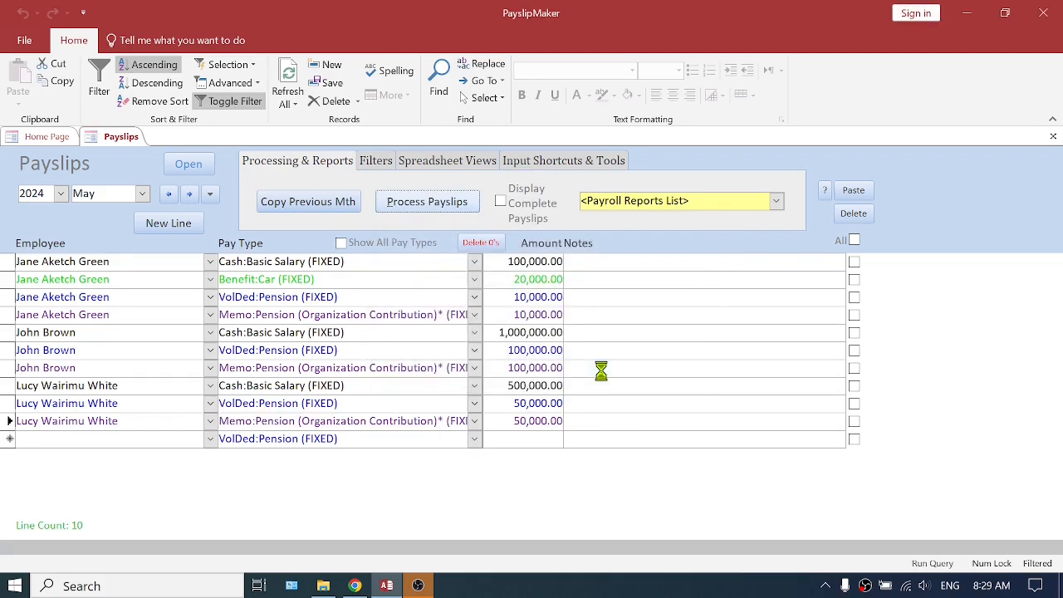
click(656, 375)
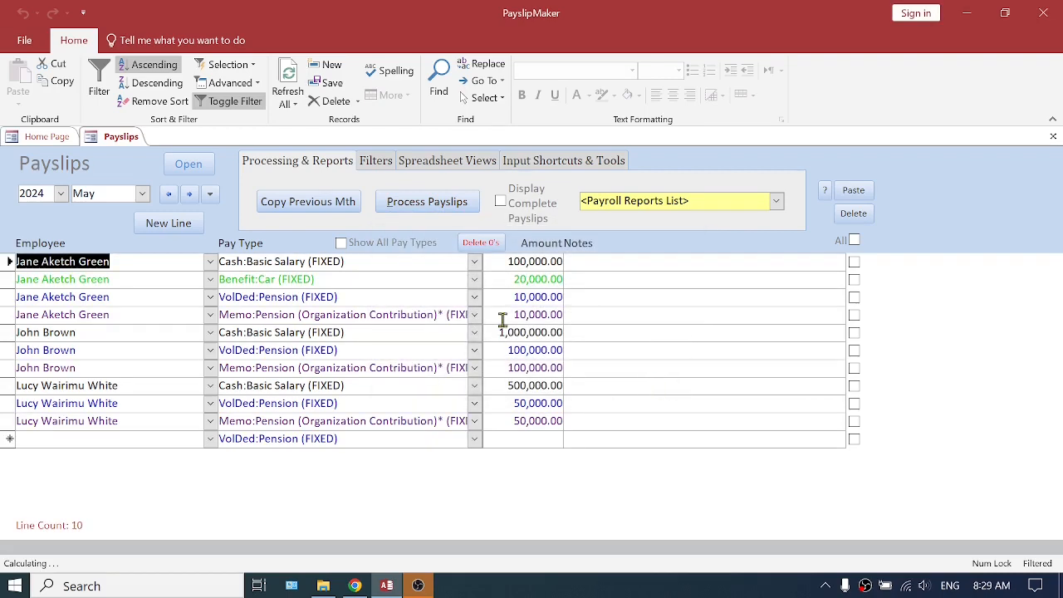
click(501, 202)
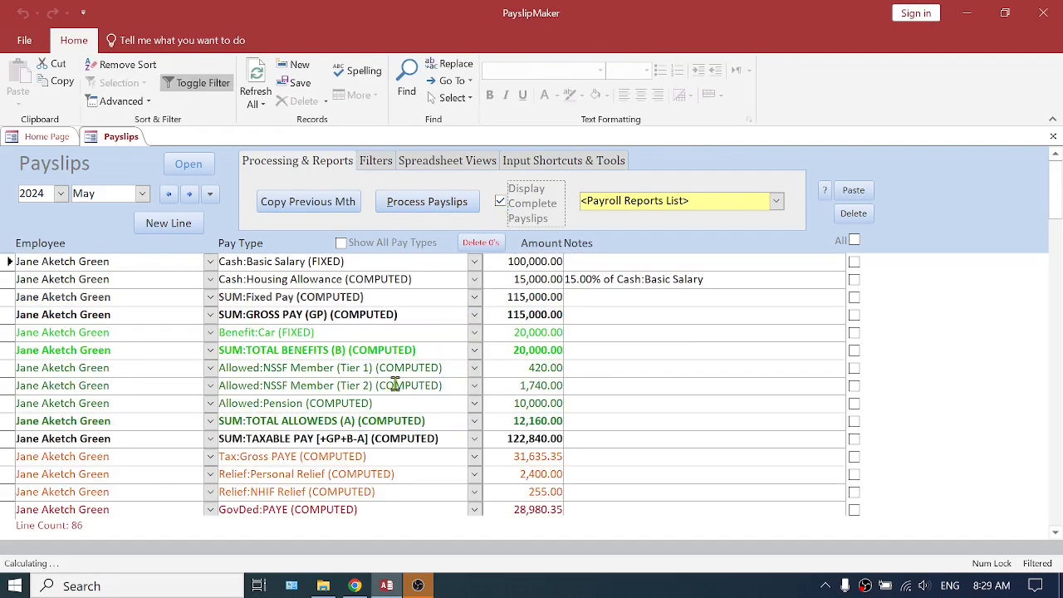
Examine the Allowed:Pension amounts for the first two employees, comparing the second's with the NSSF Tier 2 line and total alloweds
drag(378, 403, 208, 403)
drag(508, 404, 563, 404)
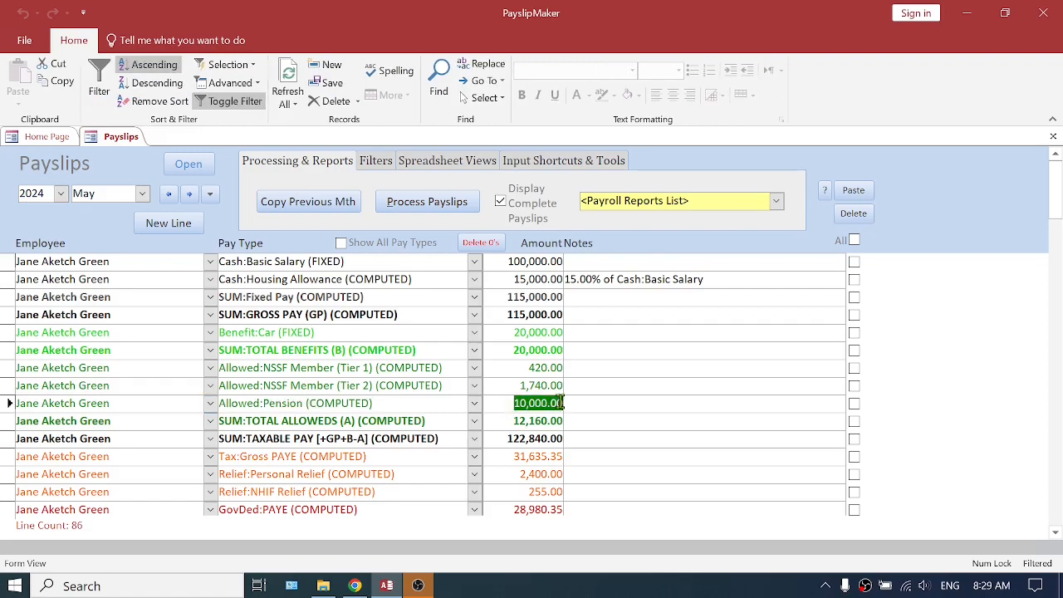
scroll(542, 446, down, 9)
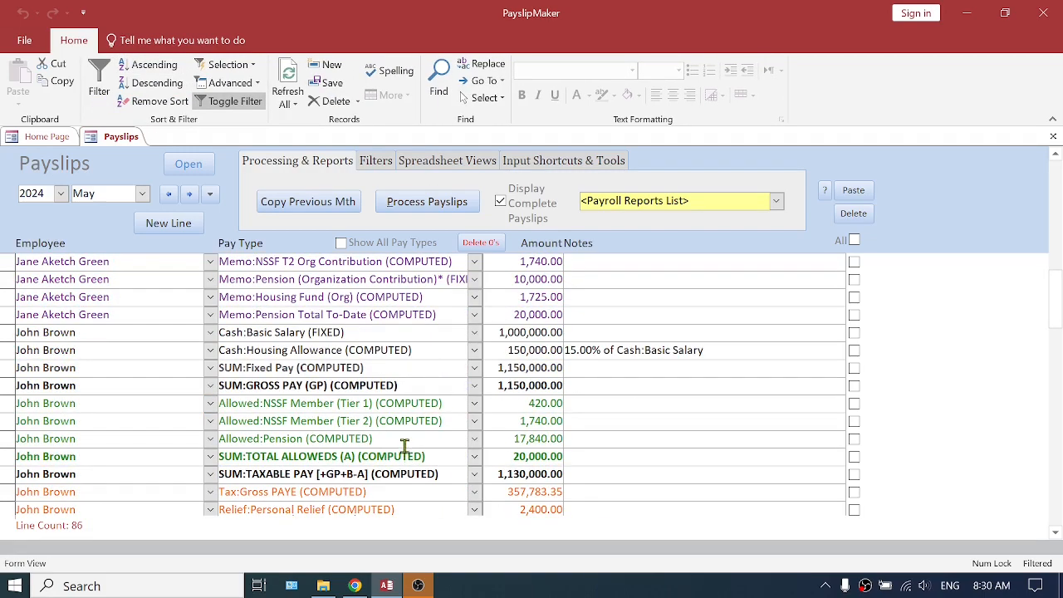
drag(374, 440, 226, 441)
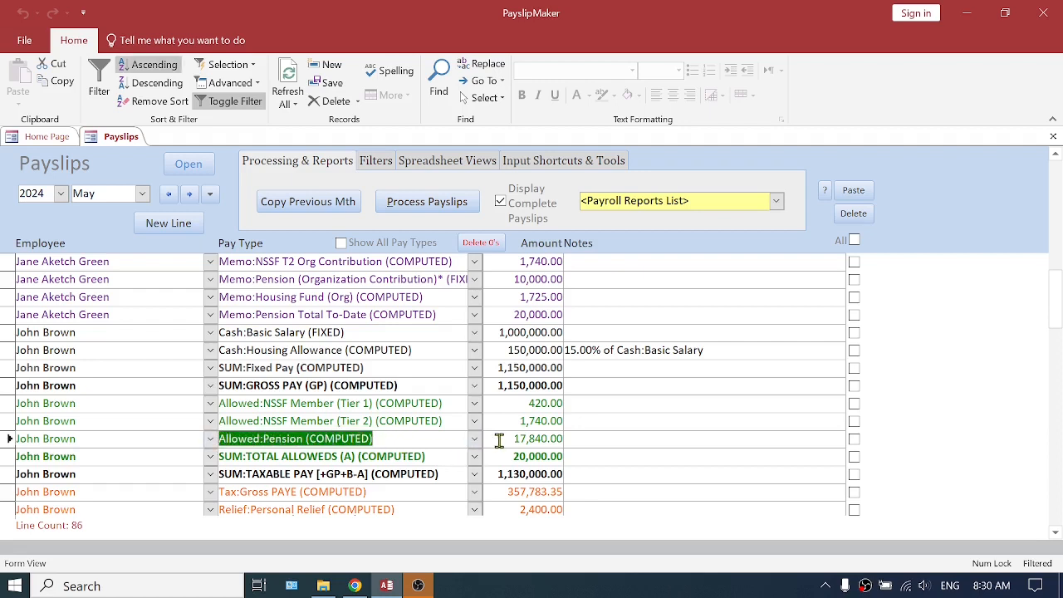
drag(504, 440, 566, 440)
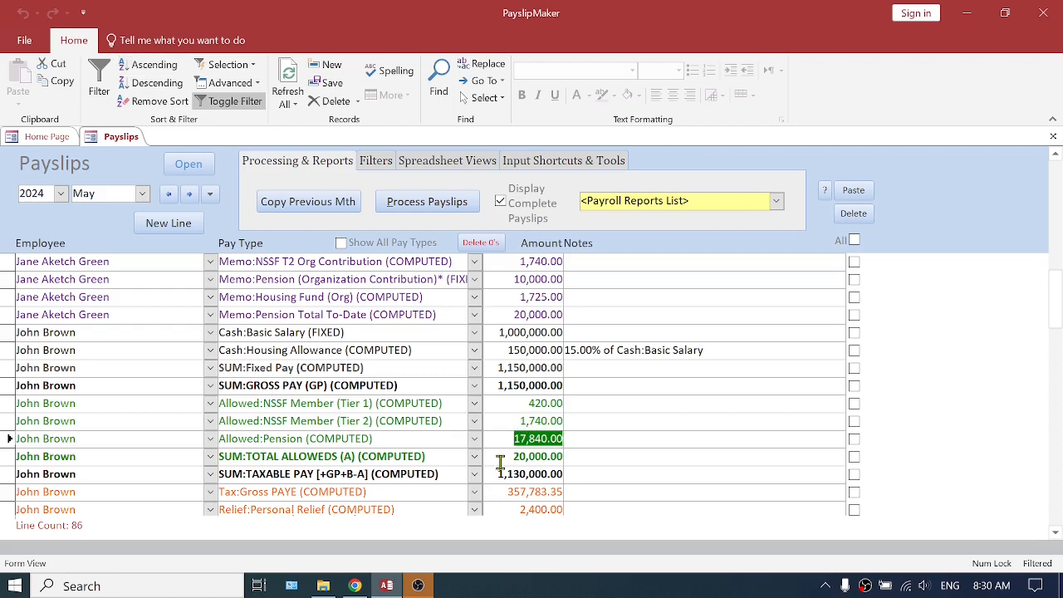
drag(511, 457, 566, 457)
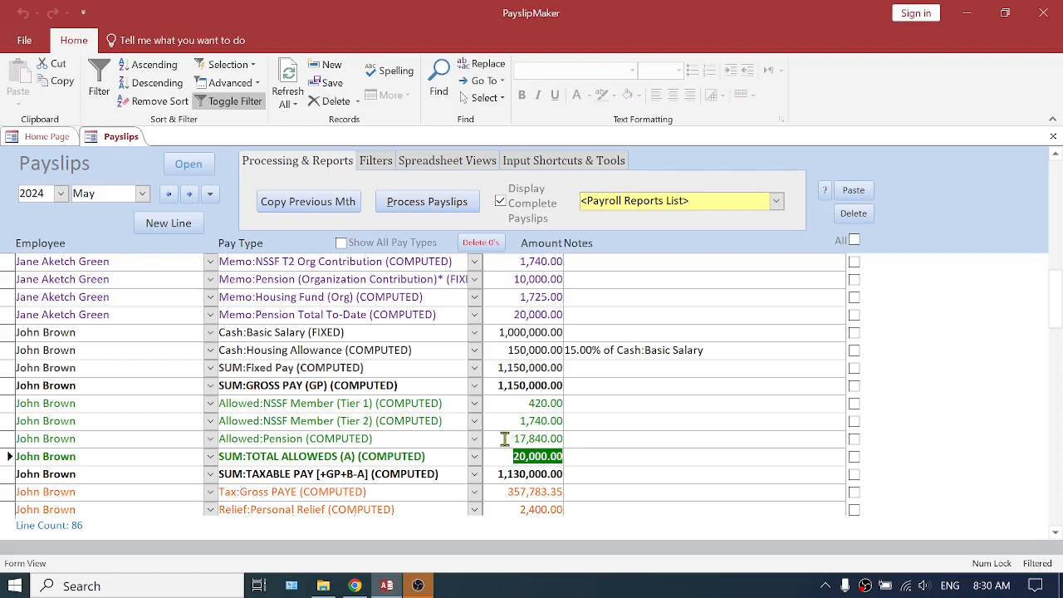
drag(505, 440, 562, 440)
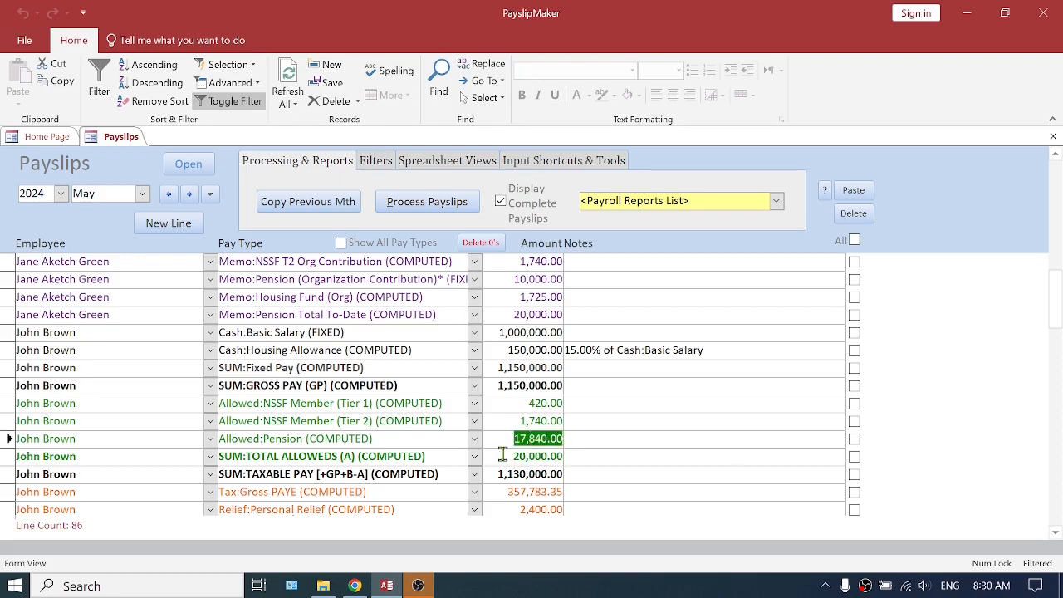
drag(377, 438, 247, 440)
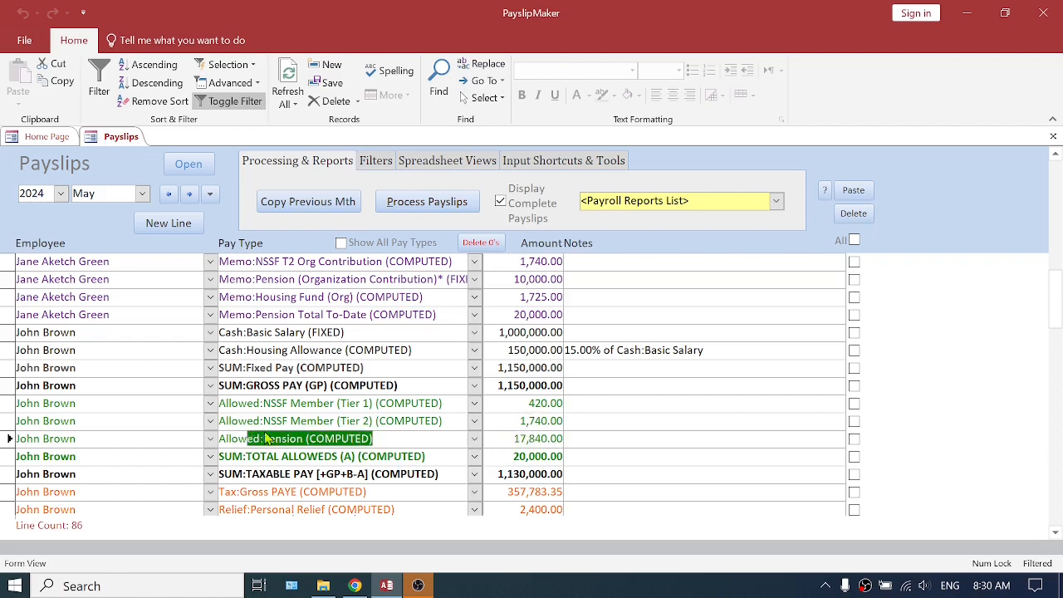
drag(335, 422, 271, 423)
drag(504, 456, 563, 457)
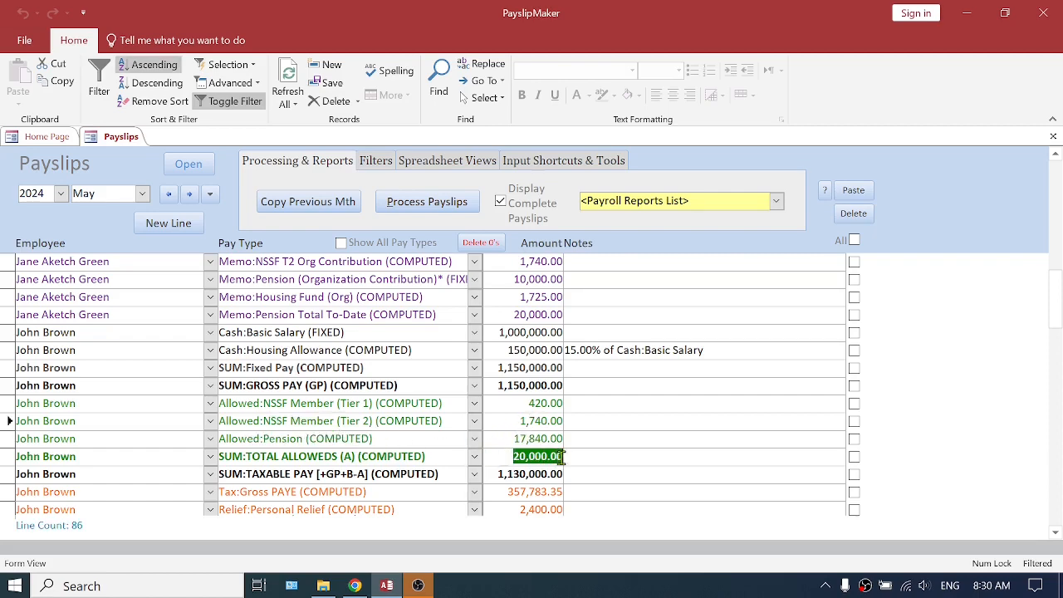
Examine the Allowed:Pension and total alloweds amounts of the employee with the 500,000 basic salary, and return to the first payslip
scroll(631, 448, down, 7)
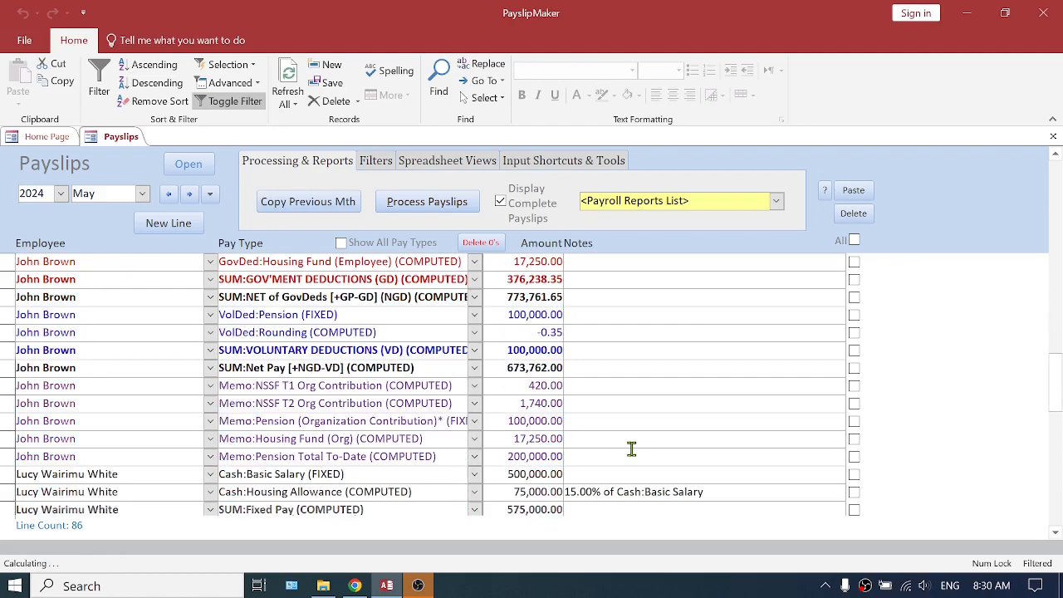
scroll(631, 449, down, 3)
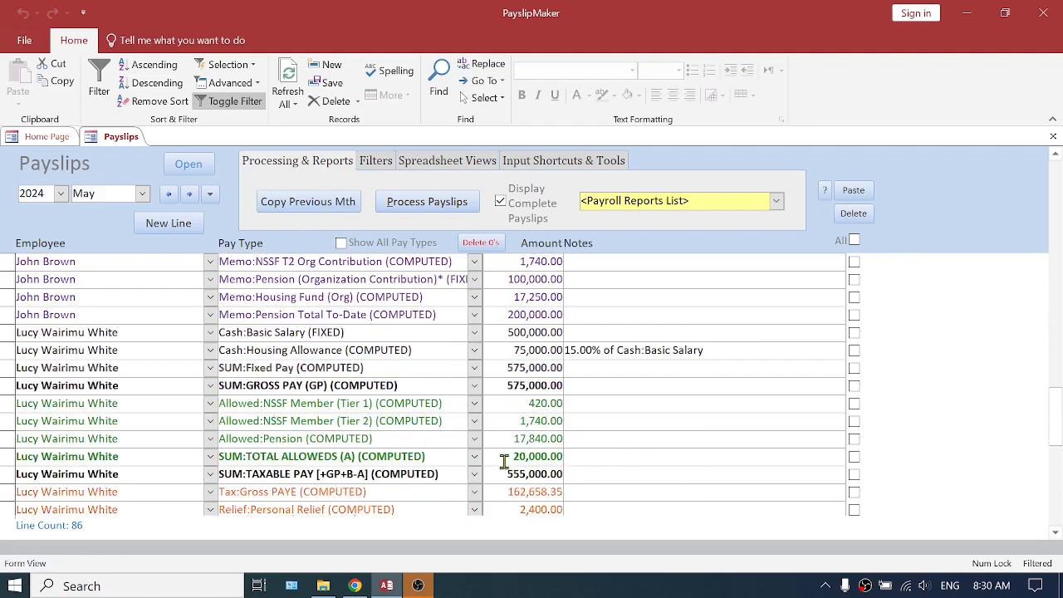
drag(503, 457, 593, 456)
drag(508, 438, 596, 452)
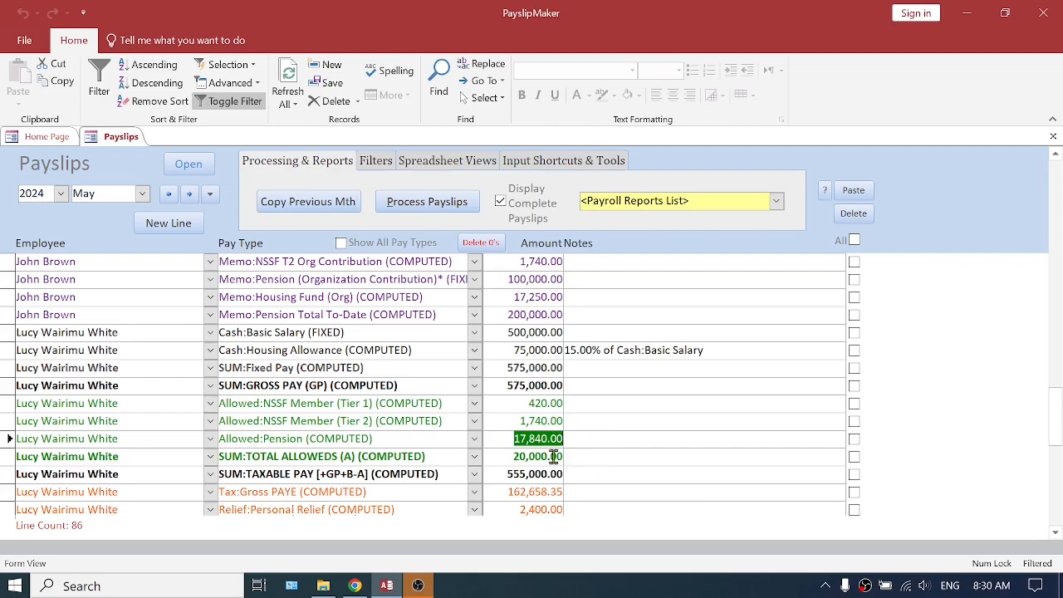
scroll(540, 411, up, 12)
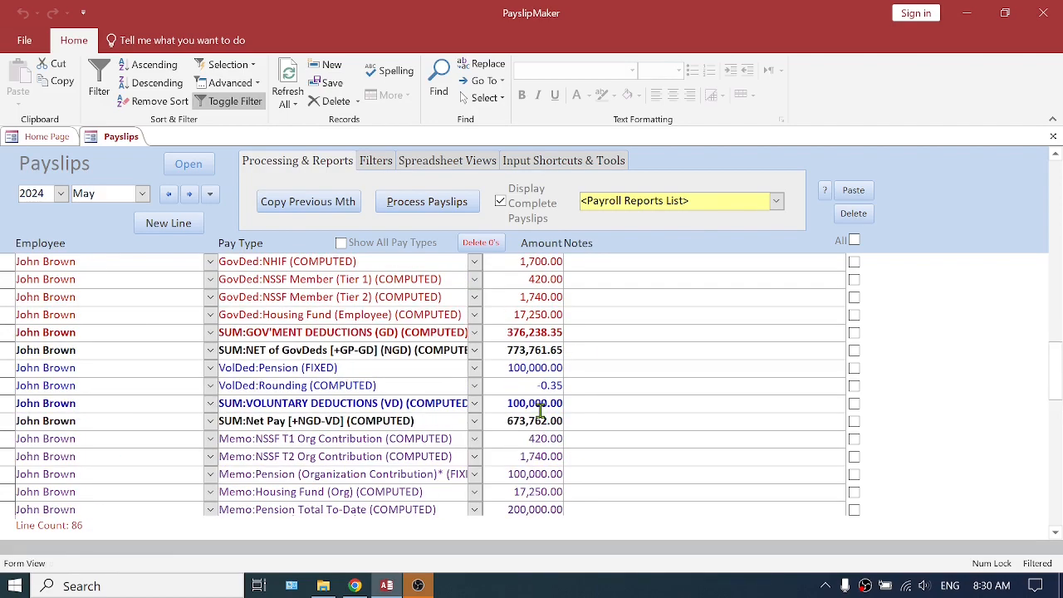
scroll(540, 411, up, 6)
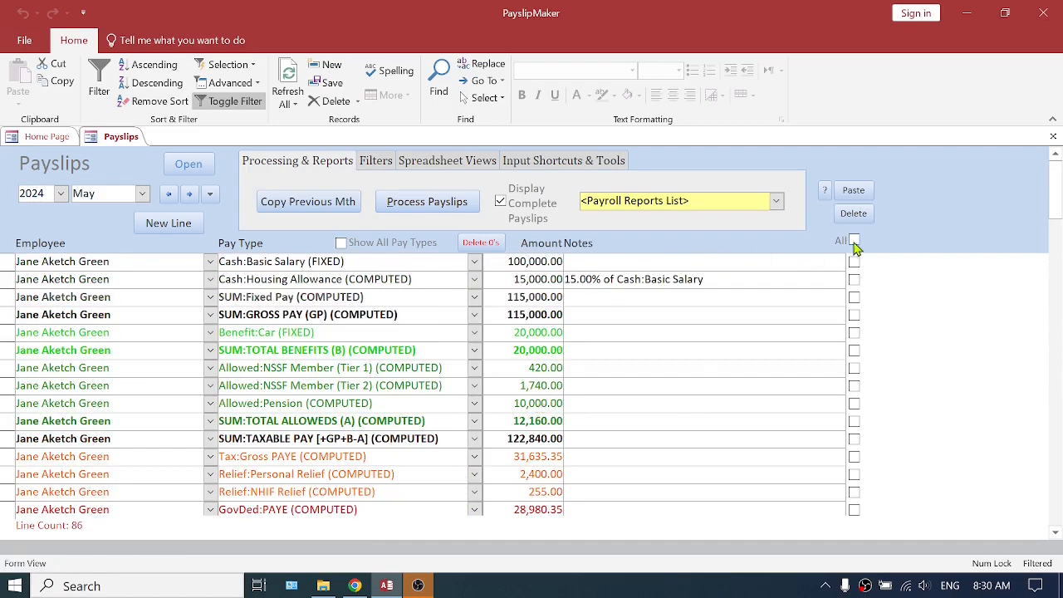
Close the payslips and change the VolDed:Pension pay type in the Voluntary Deductions class from fixed to computed
click(1055, 139)
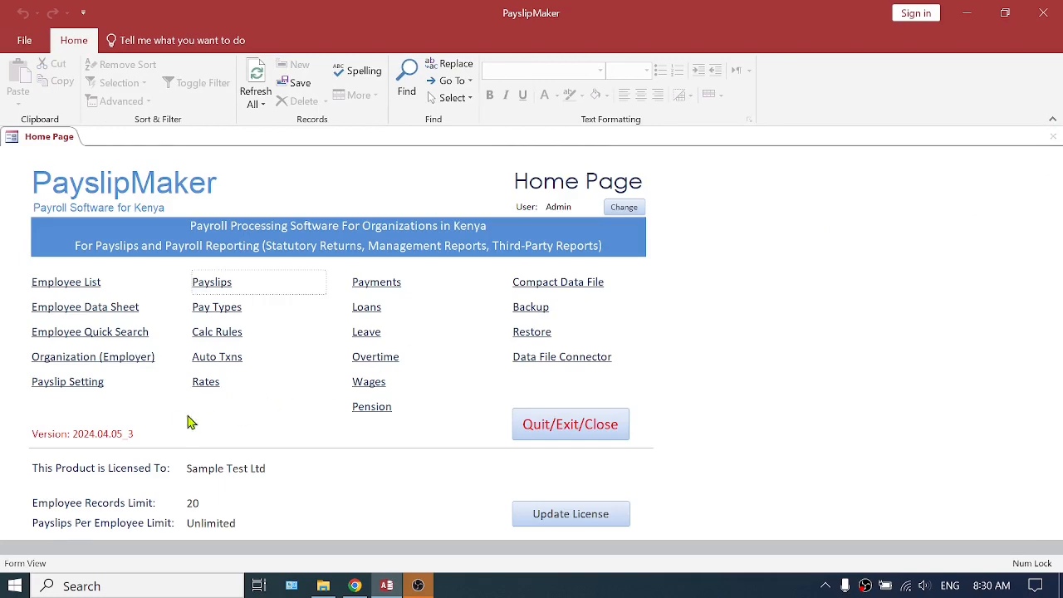
click(216, 308)
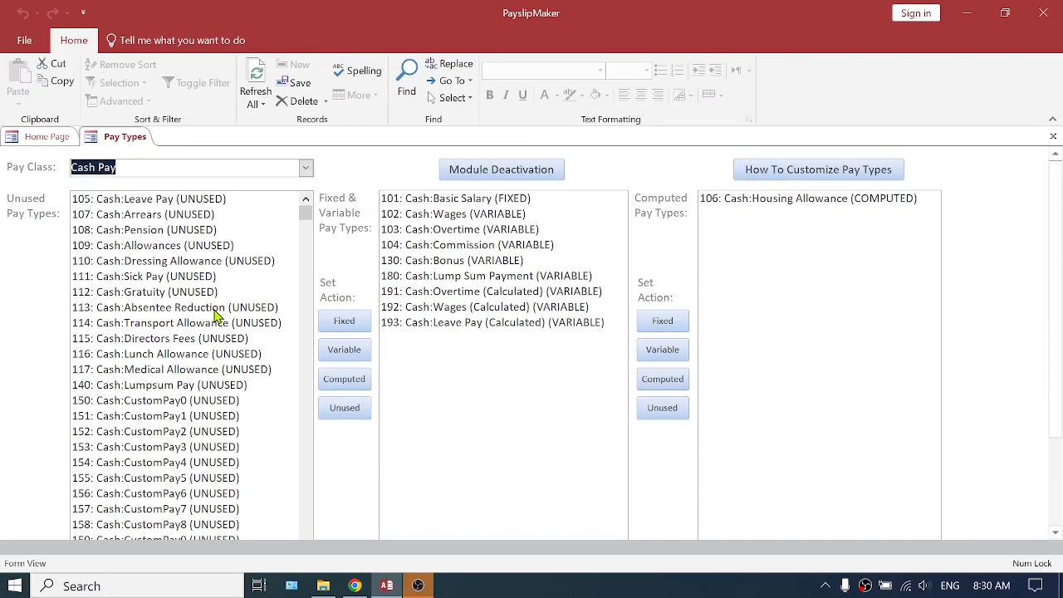
click(306, 168)
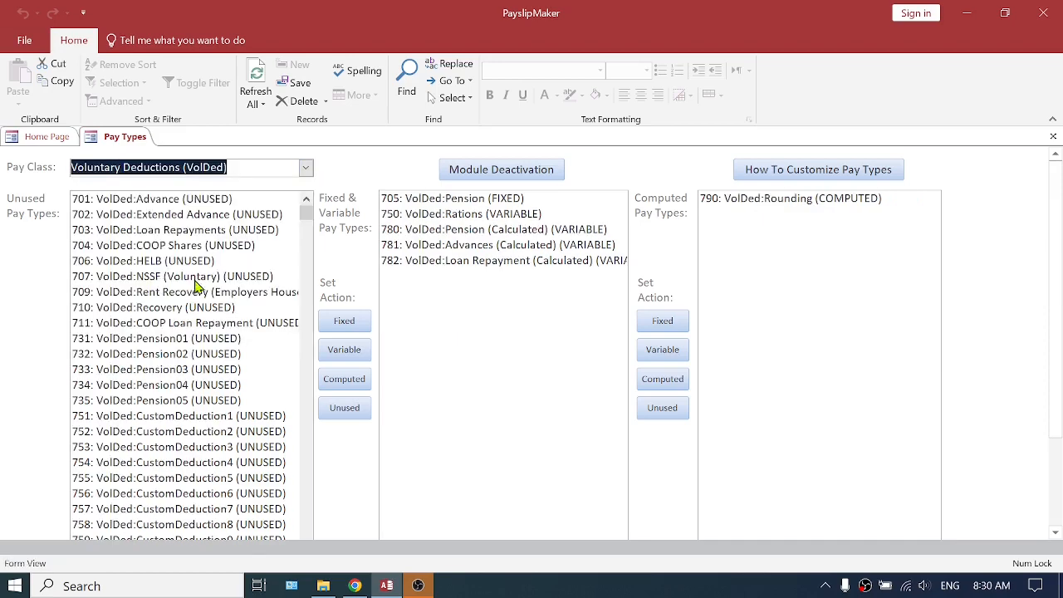
click(453, 201)
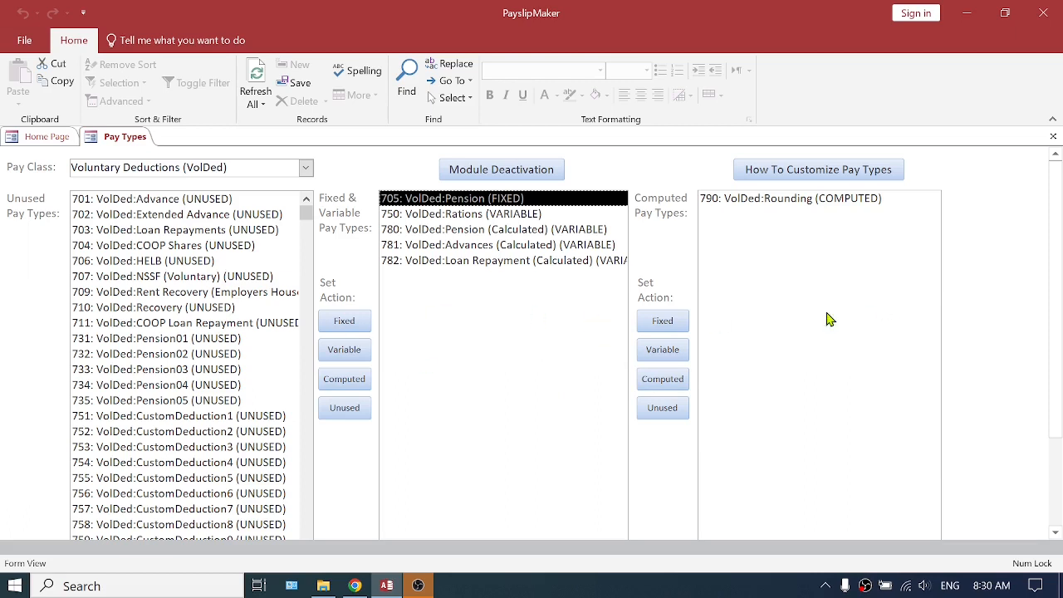
click(664, 380)
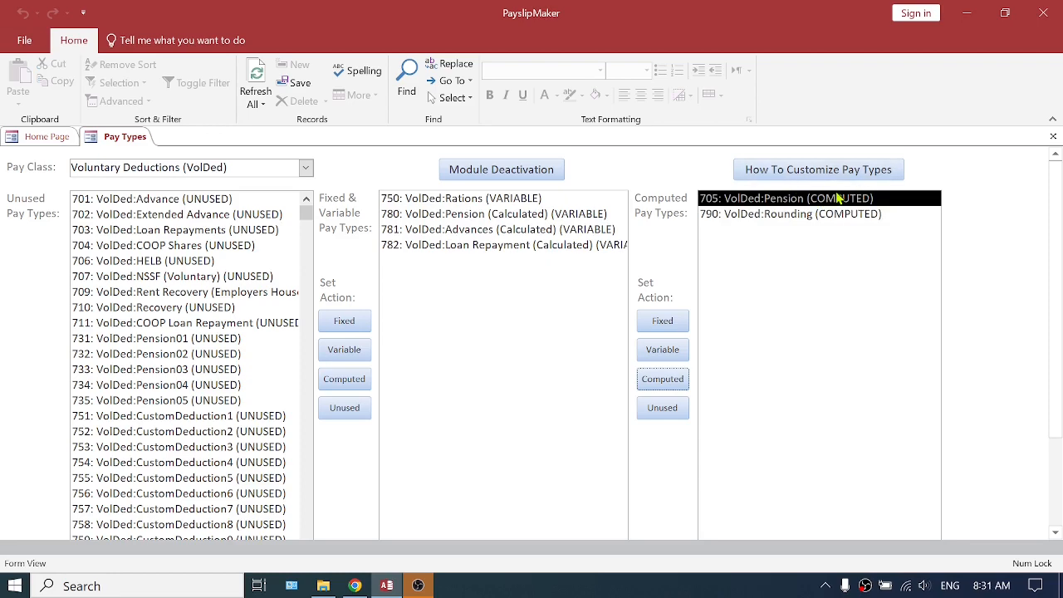
Change the Memo:Pension (Organization Contribution) pay type in the Memo class to computed, and close the pay types
click(306, 168)
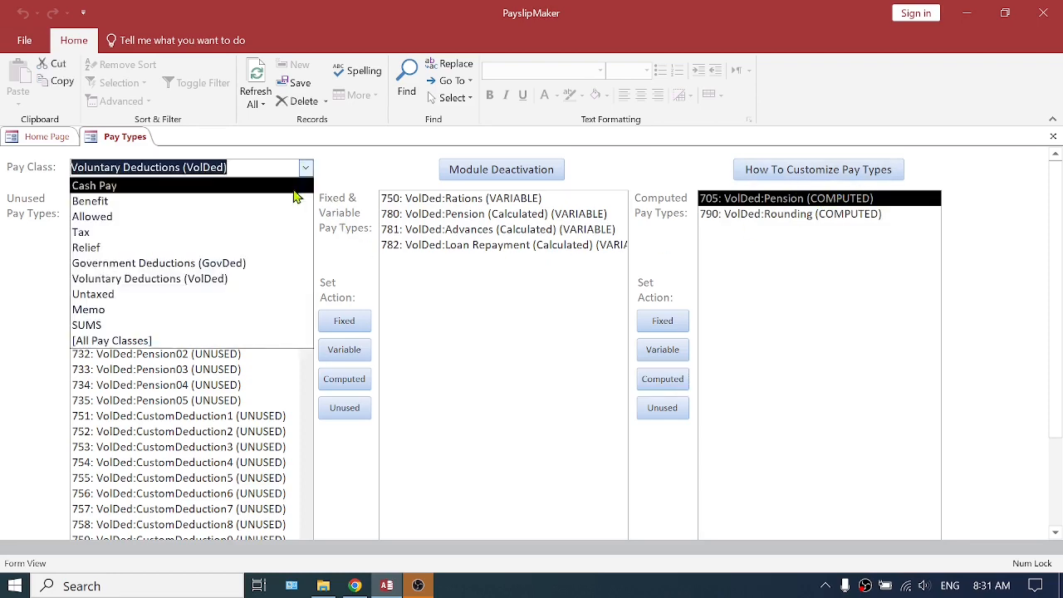
click(188, 309)
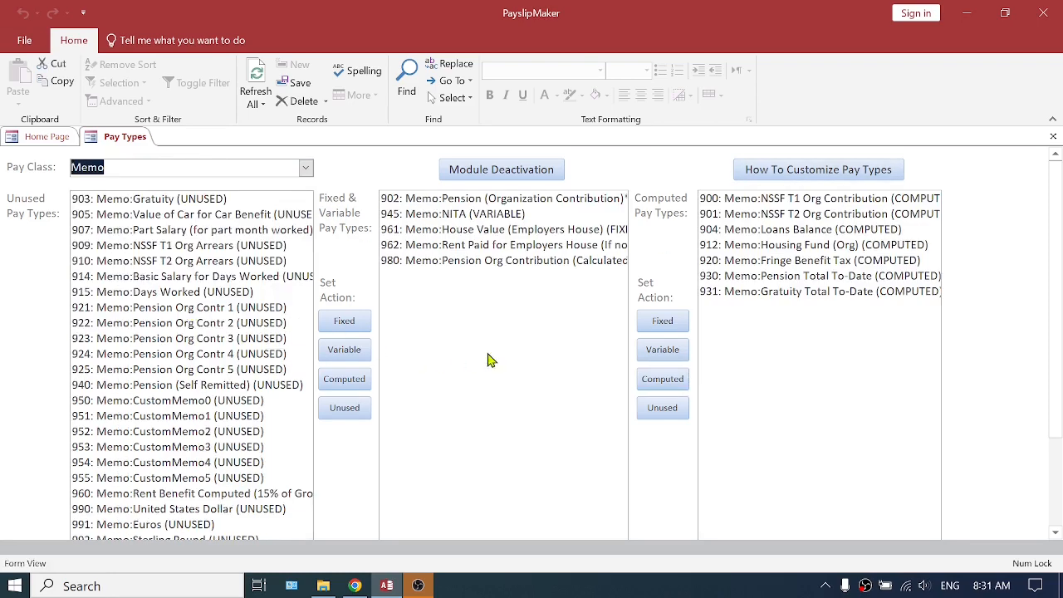
click(537, 200)
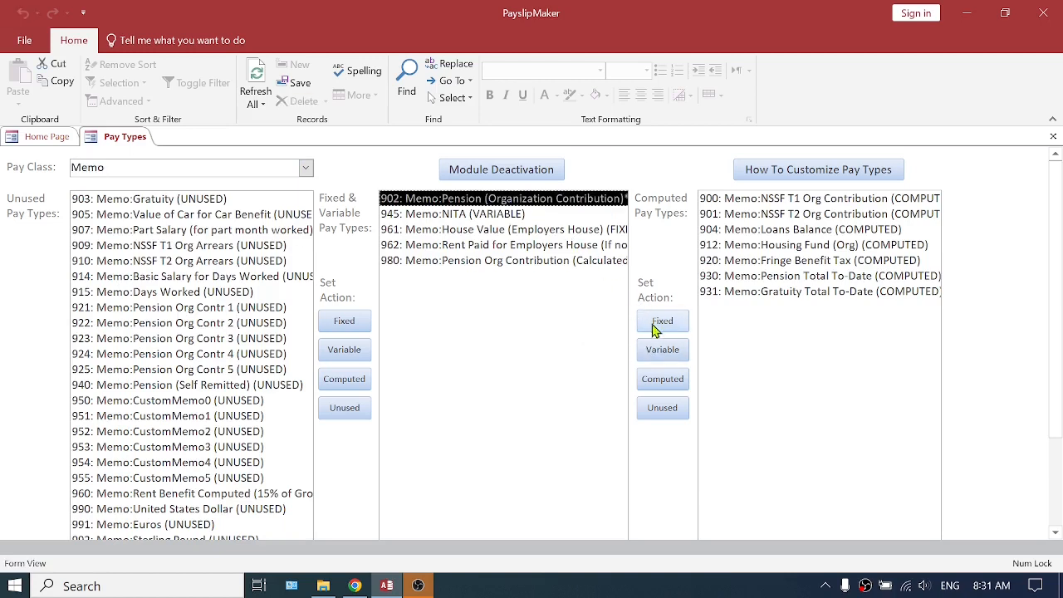
click(667, 382)
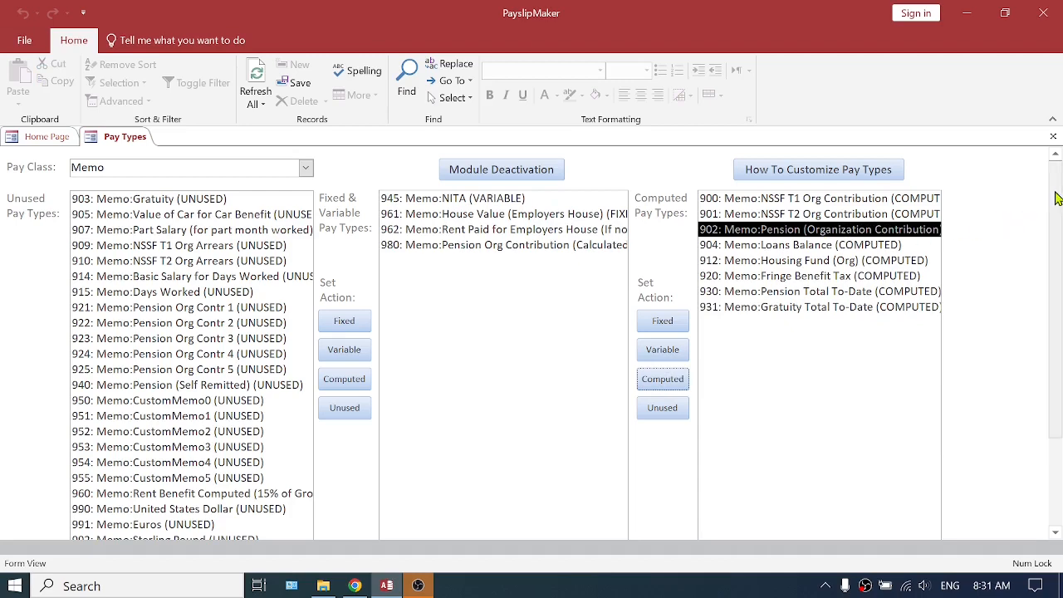
click(1053, 136)
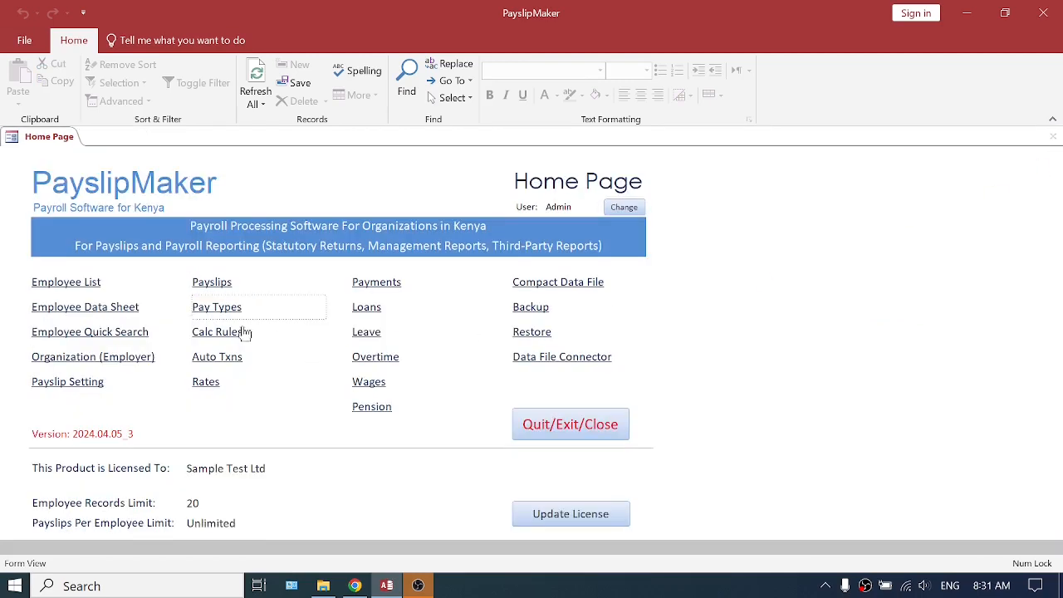
In the payslip auto transactions, set the default percentage to 10% for both VolDed:Pension and Memo:Pension (Organization Contribution)
click(216, 336)
click(1053, 138)
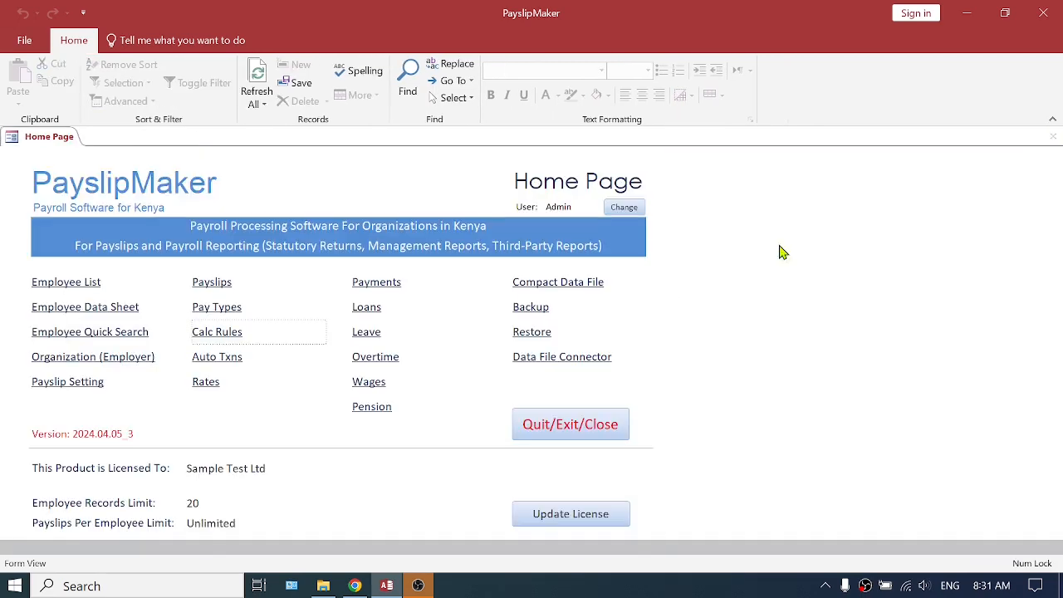
click(217, 360)
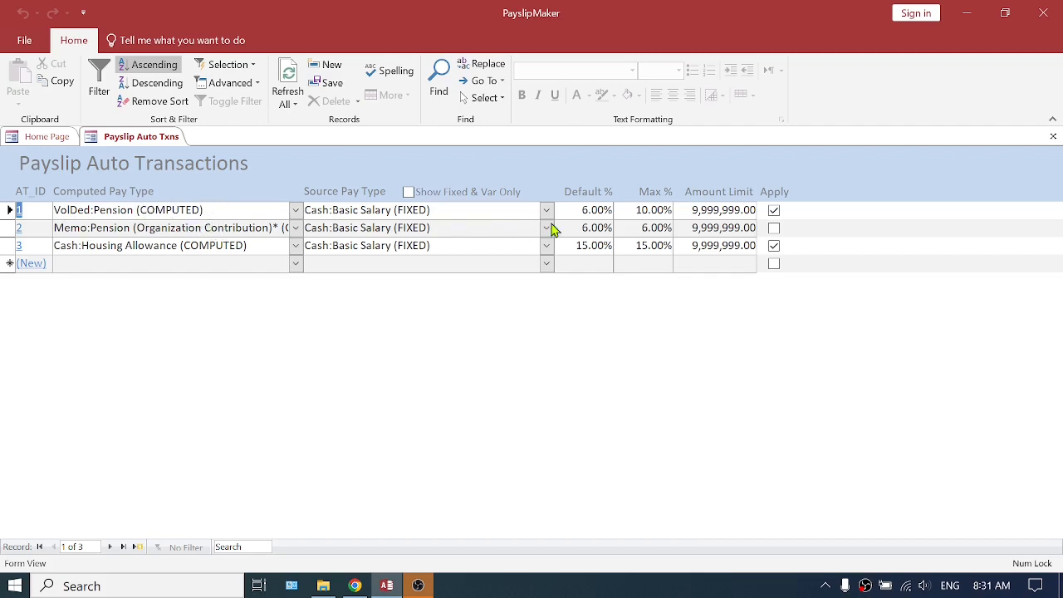
drag(588, 210, 572, 210)
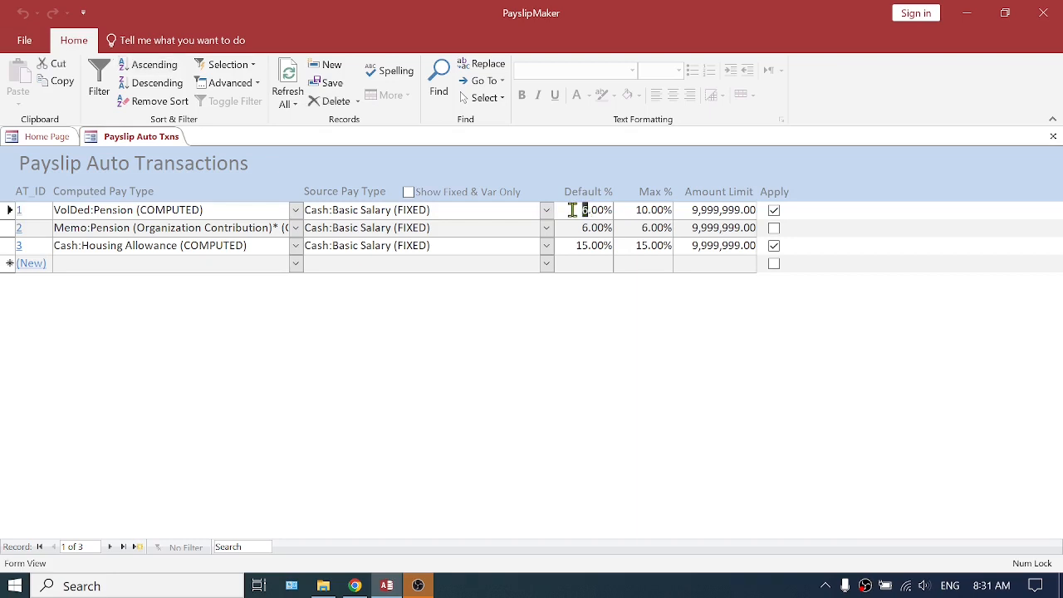
text(10)
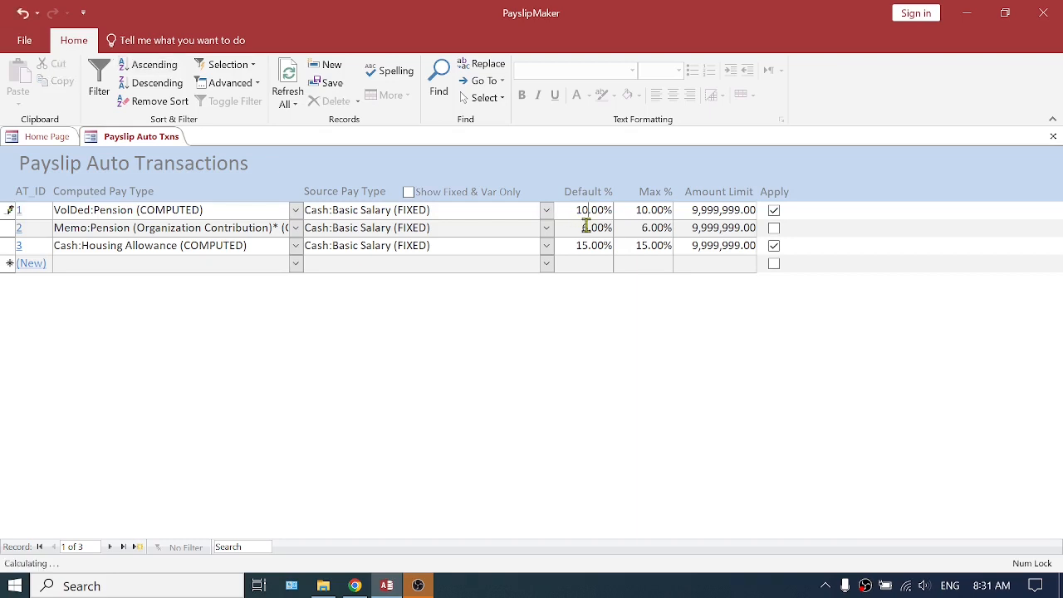
drag(588, 228, 576, 226)
text(10)
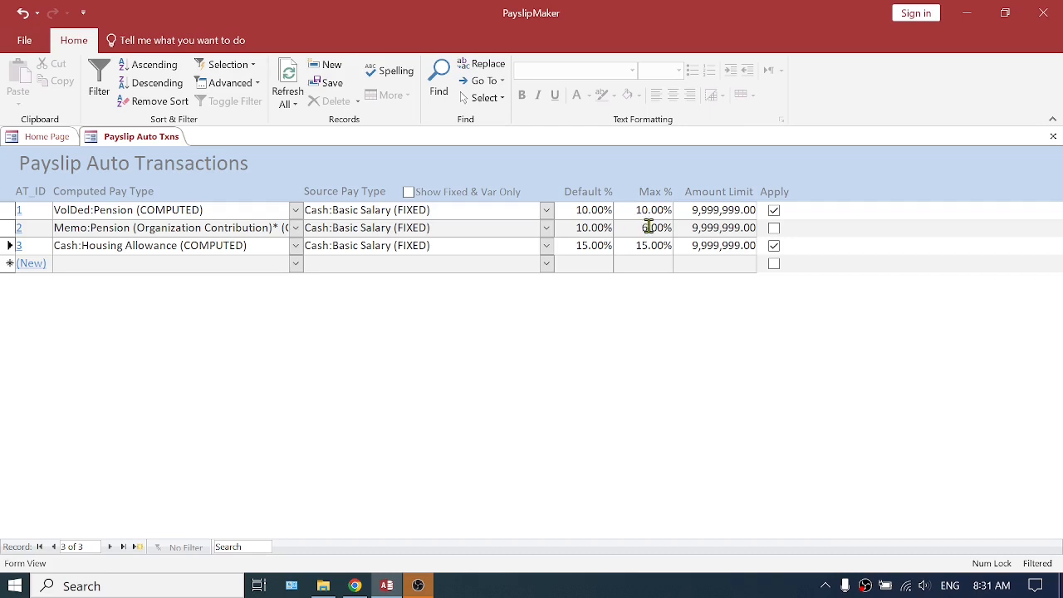
Set the maximum percentage to 10% for the organization contribution and 15% for VolDed:Pension, and apply the organization contribution transaction
drag(646, 226, 634, 227)
text(10)
click(644, 210)
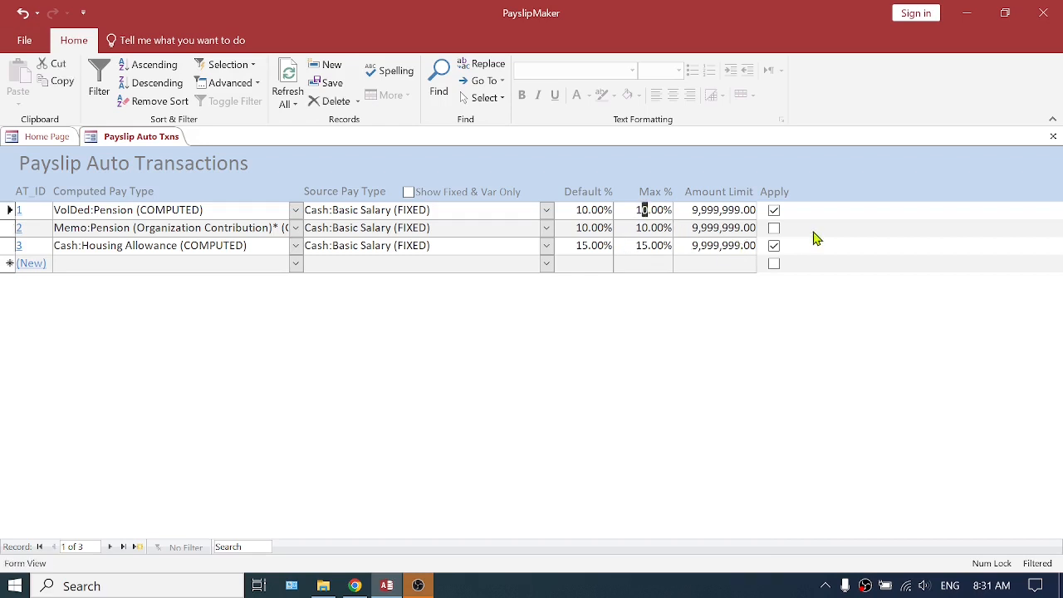
text(5)
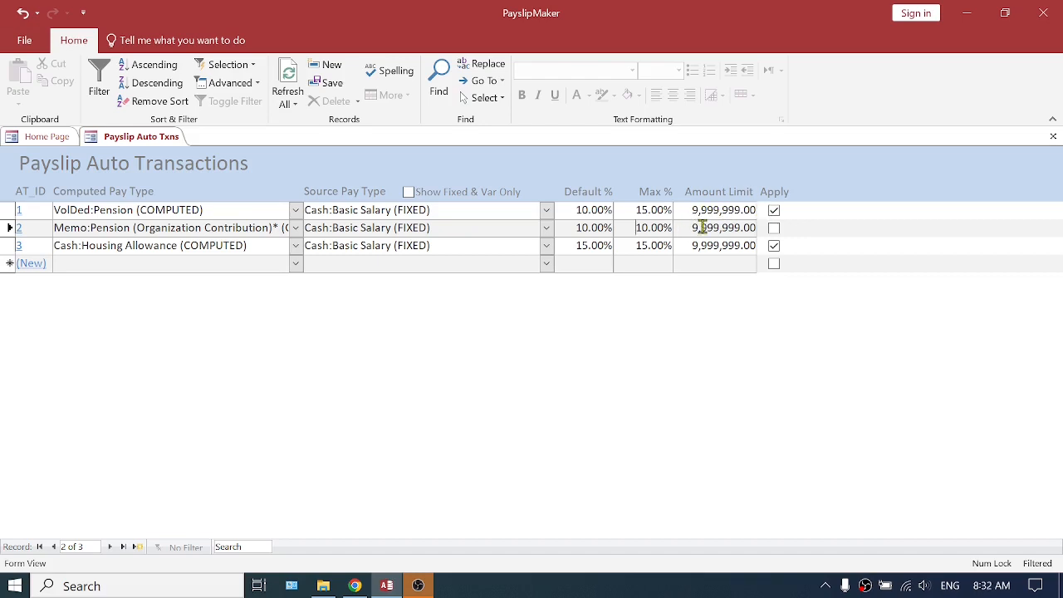
click(775, 228)
click(775, 228)
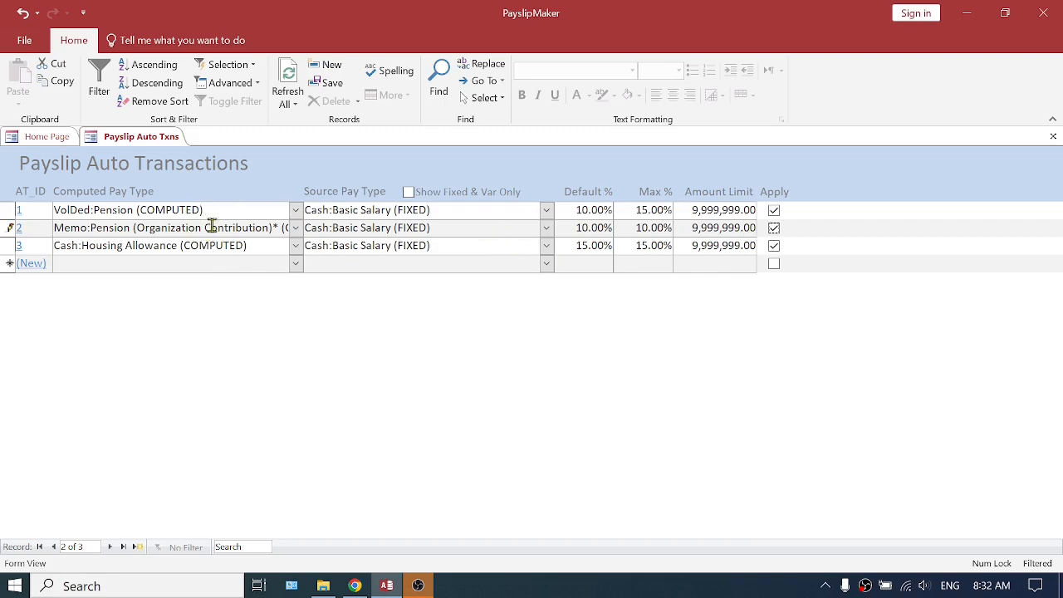
Open the May 2024 rules of the VolDed:Pension auto transaction and add all employees to them
drag(457, 211, 304, 209)
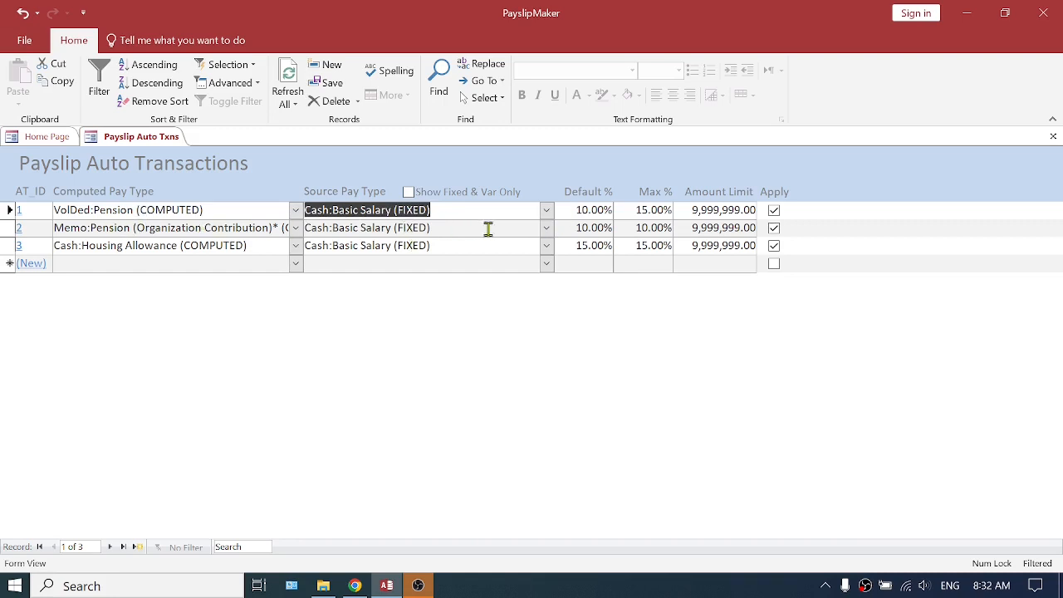
click(336, 266)
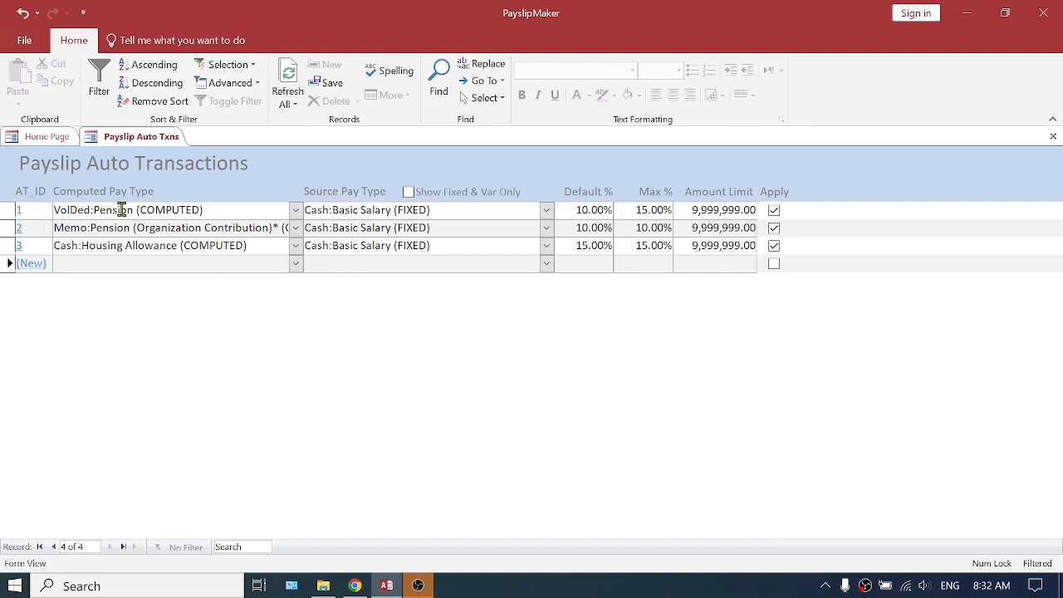
drag(223, 209, 49, 209)
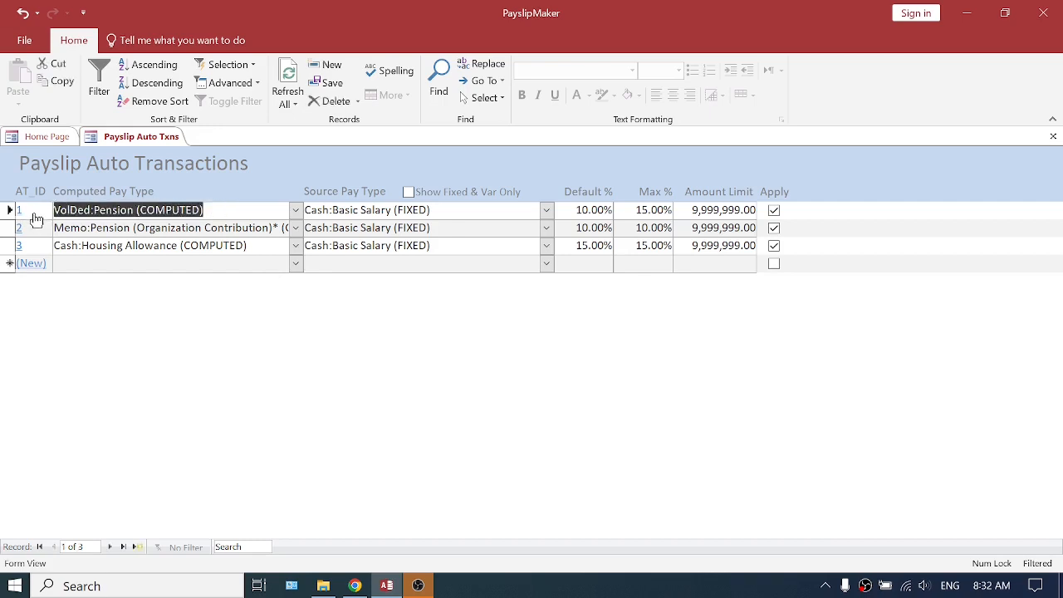
click(36, 216)
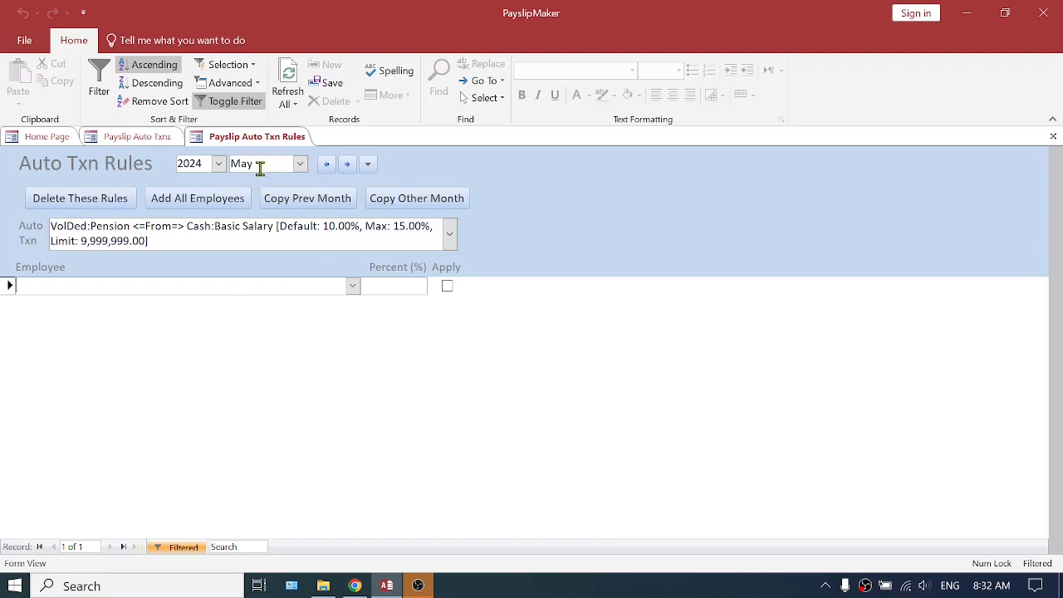
click(198, 199)
click(448, 234)
click(202, 259)
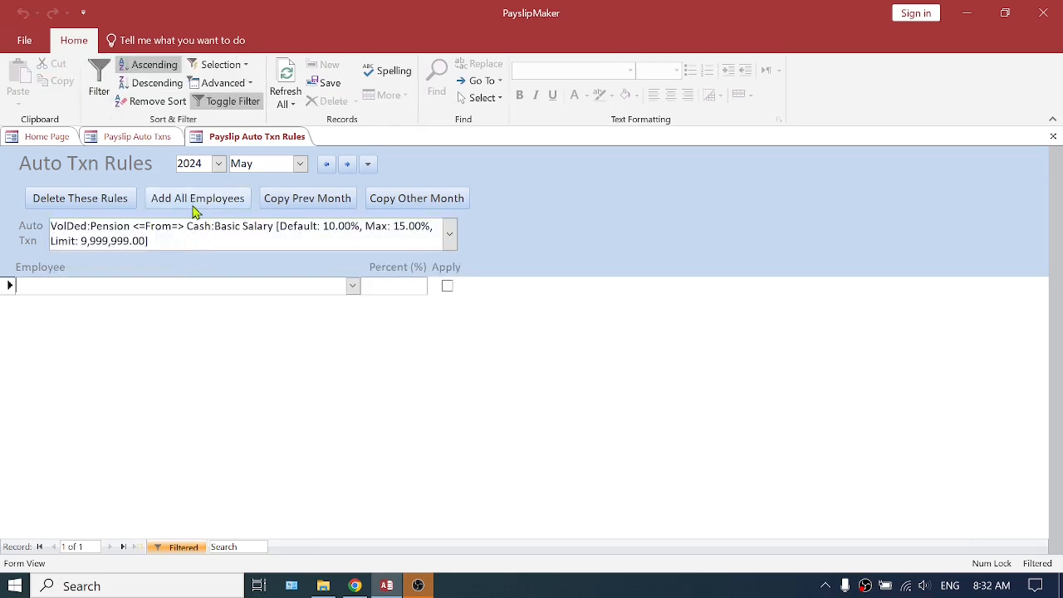
click(197, 204)
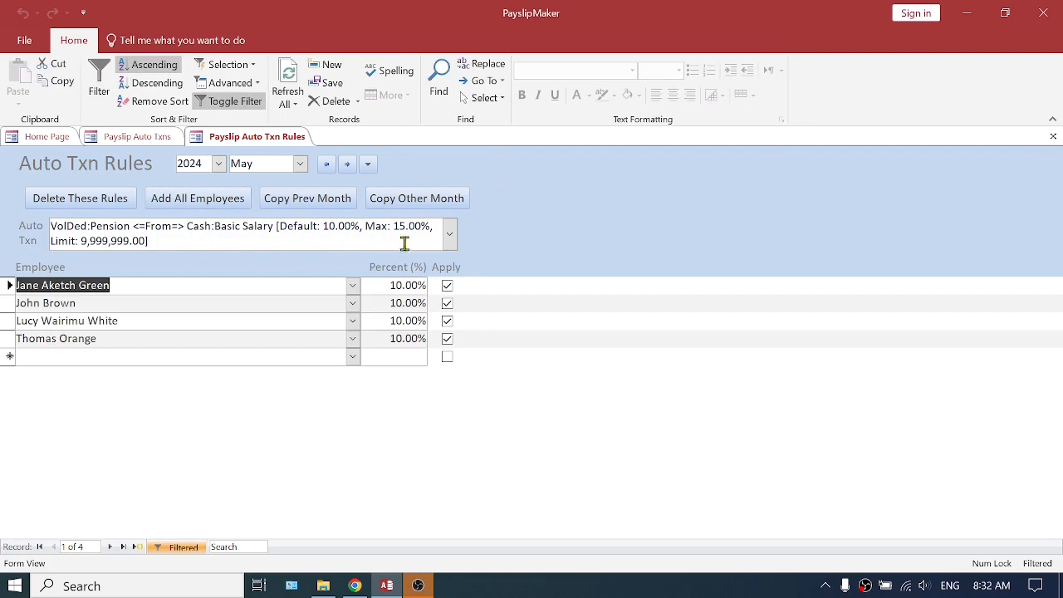
click(451, 236)
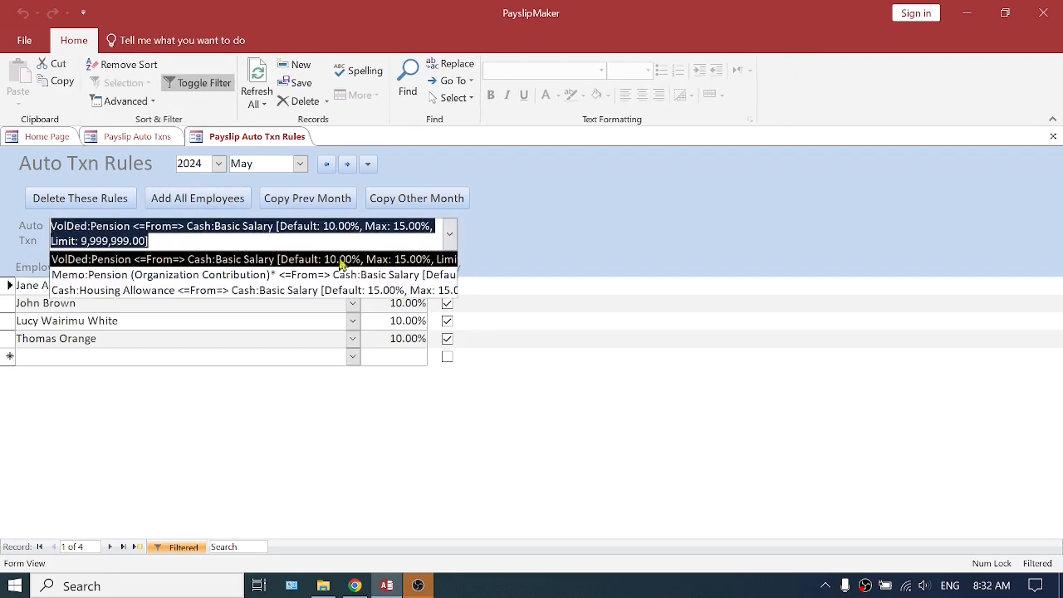
click(250, 260)
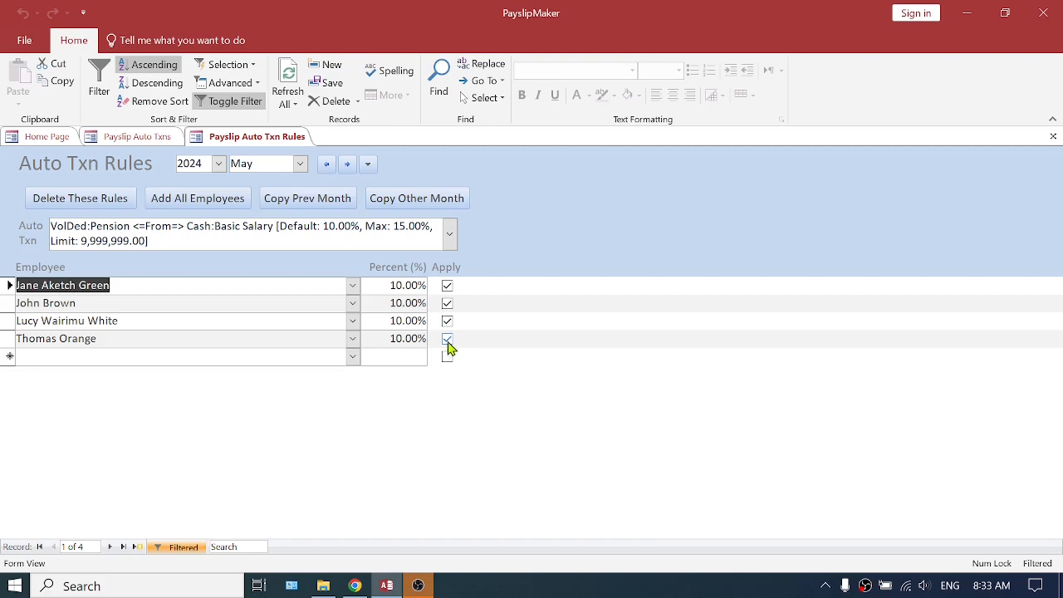
Set the third employee's VolDed:Pension percentage to 12% in the May 2024 rules
click(401, 323)
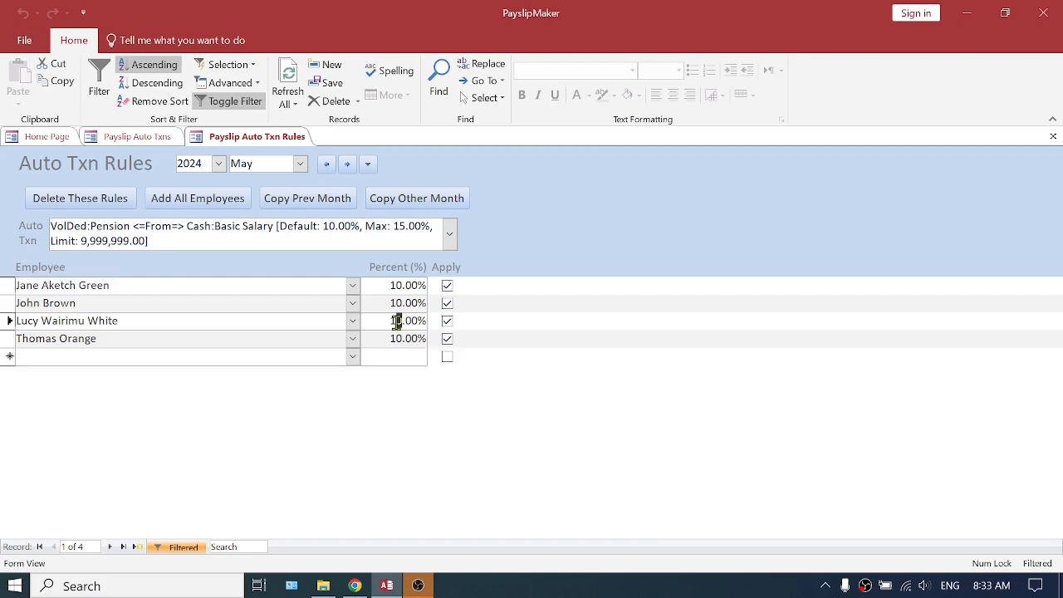
text(2)
click(403, 339)
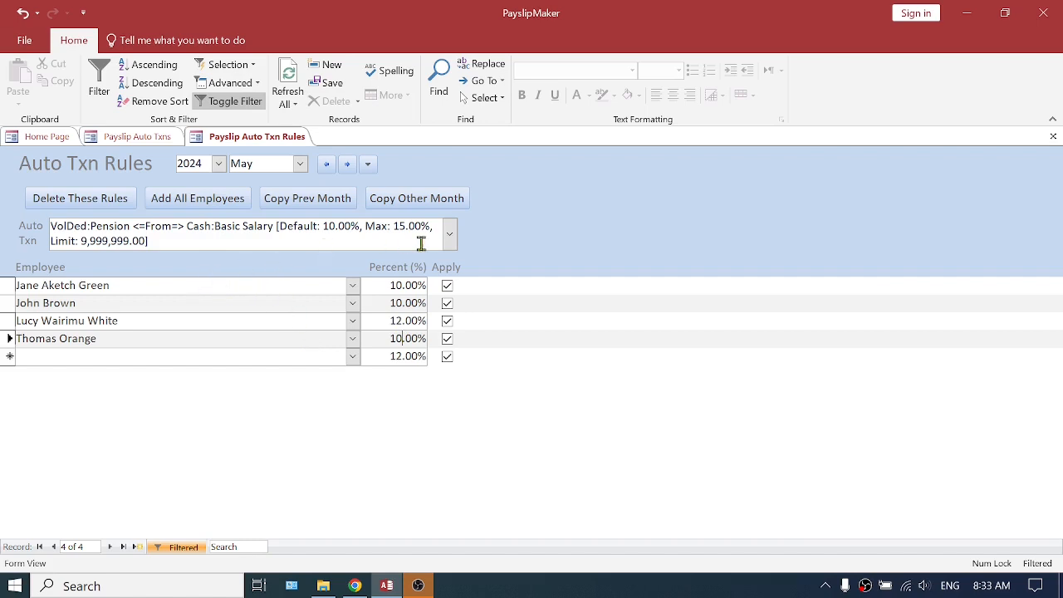
Switch to the Memo:Pension (Organization Contribution) rules for May 2024 and add all employees
click(449, 234)
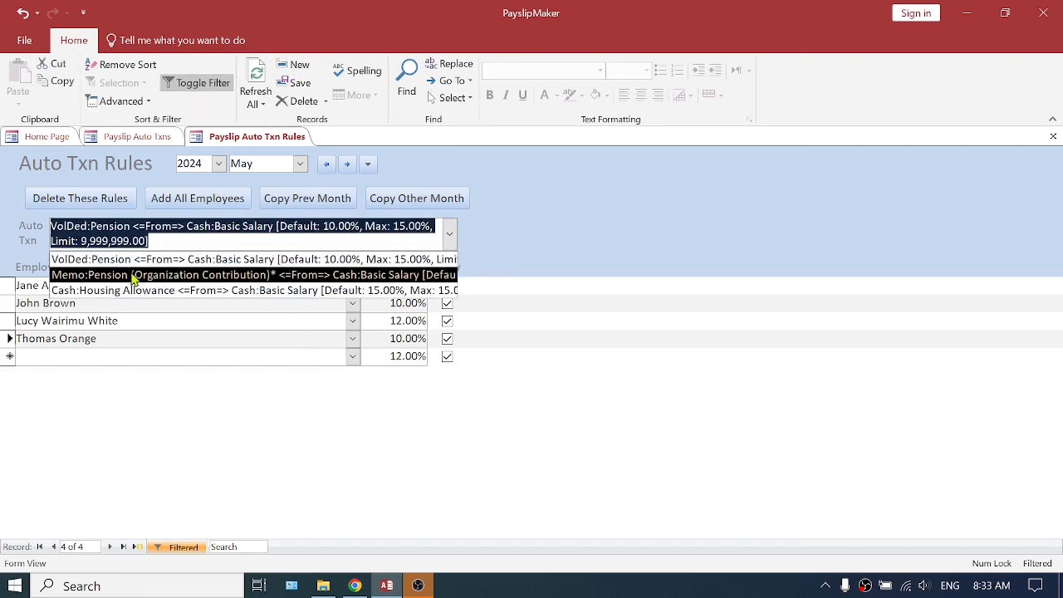
click(98, 275)
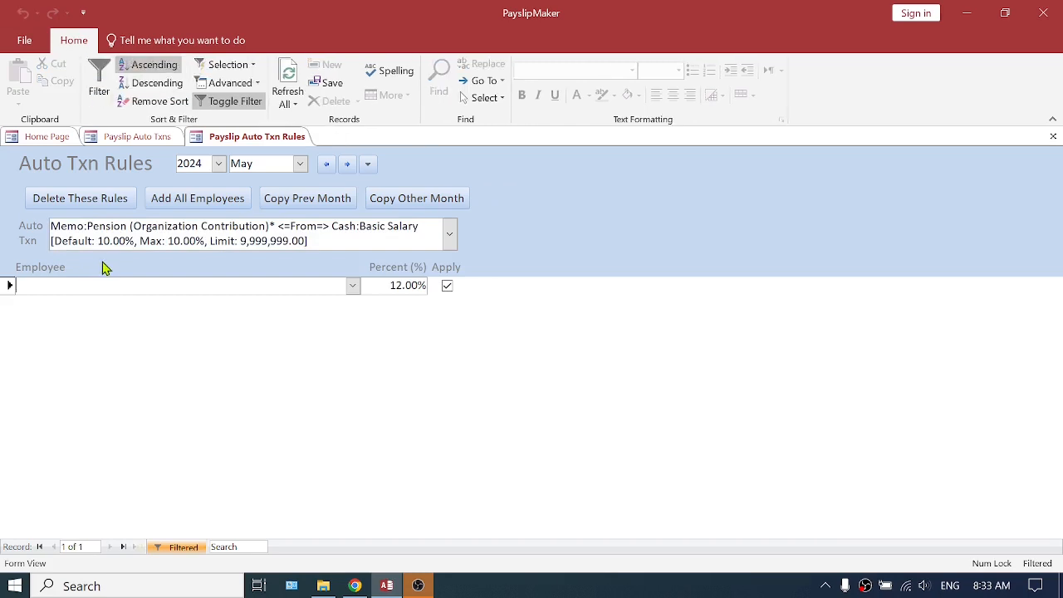
click(199, 203)
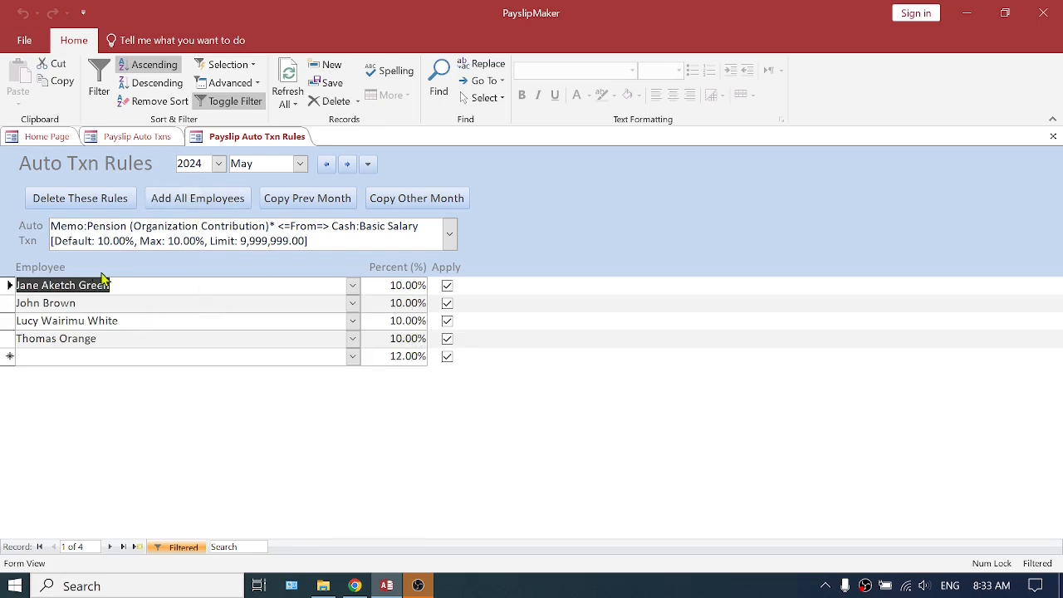
Review the May rules of both pension auto transactions and the organization contribution's June rules, and close the rules and auto transactions
drag(194, 227, 142, 227)
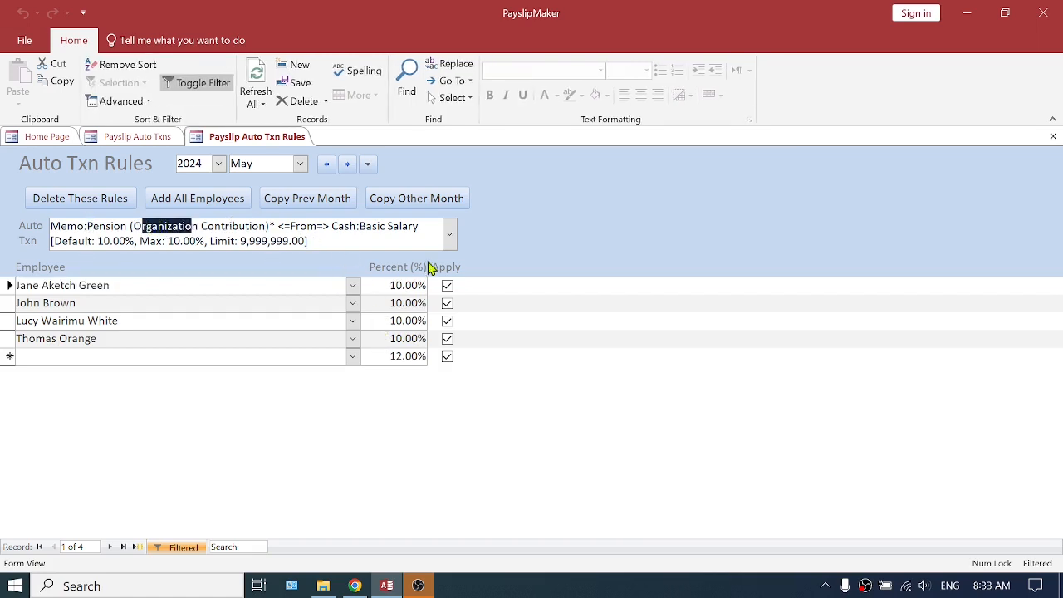
click(450, 241)
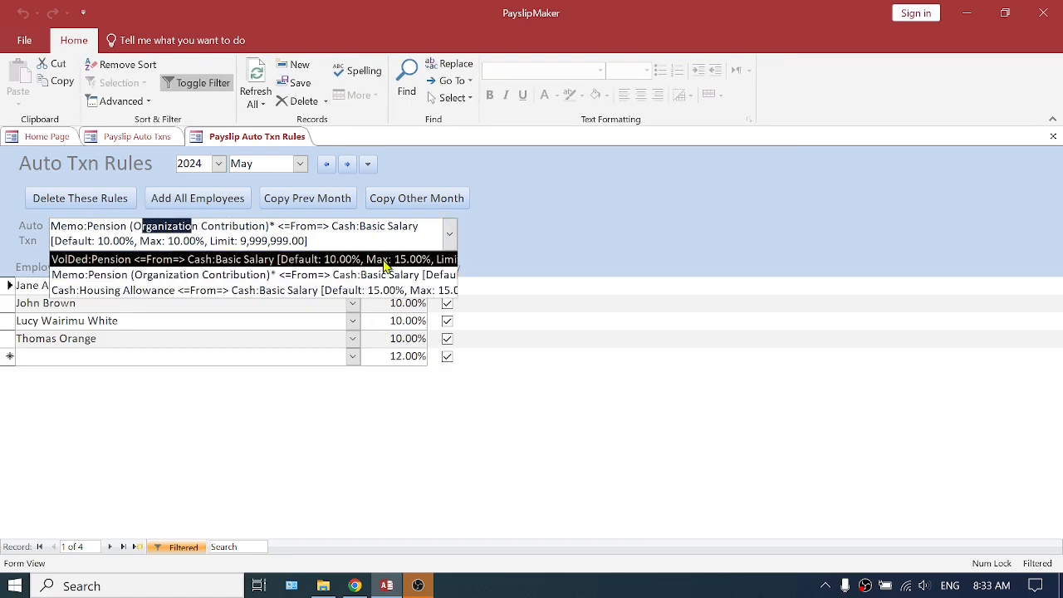
click(120, 260)
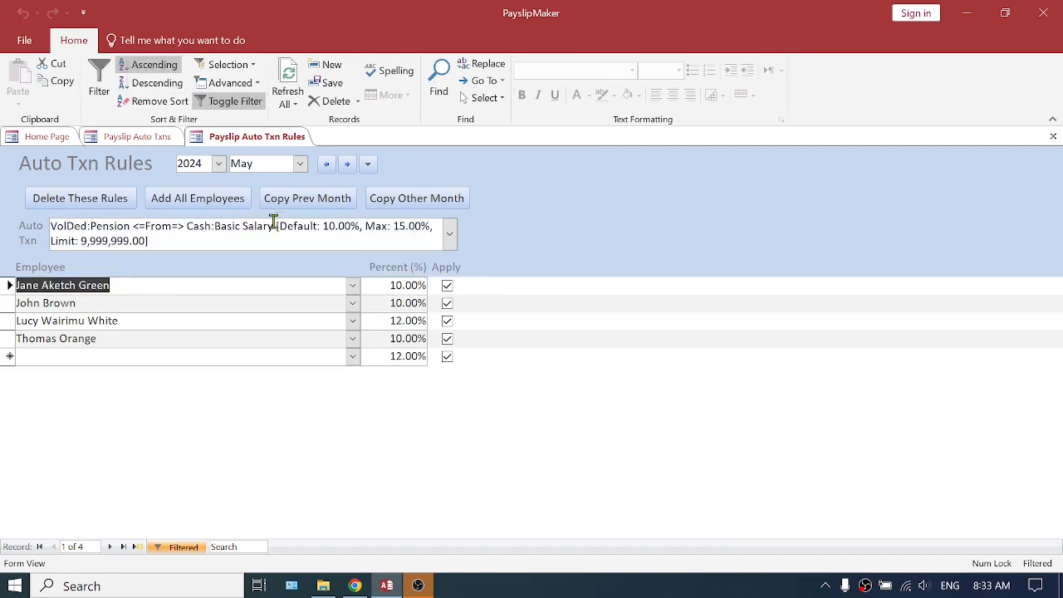
click(450, 236)
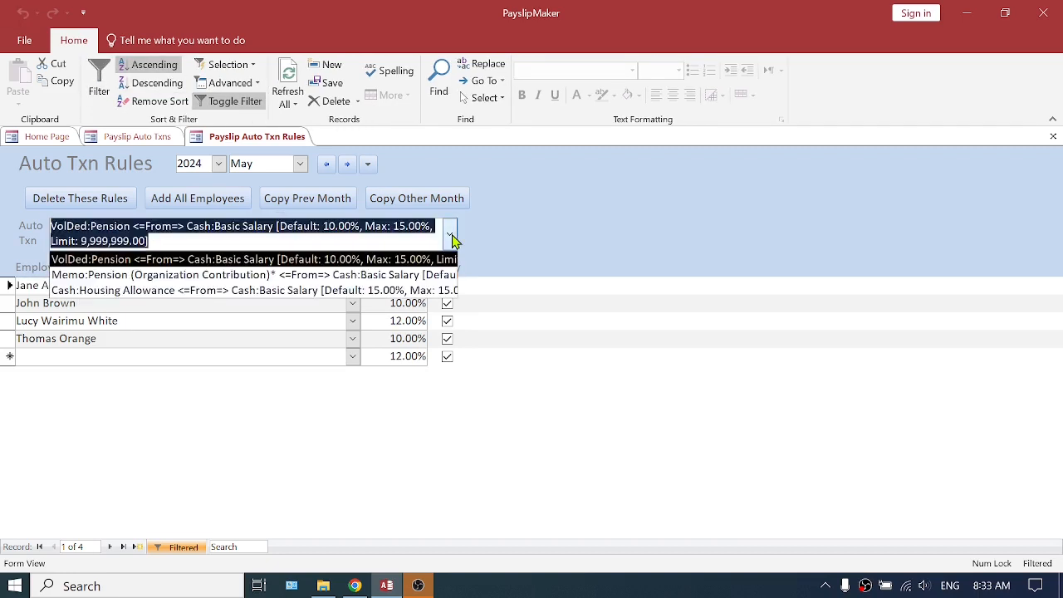
click(398, 276)
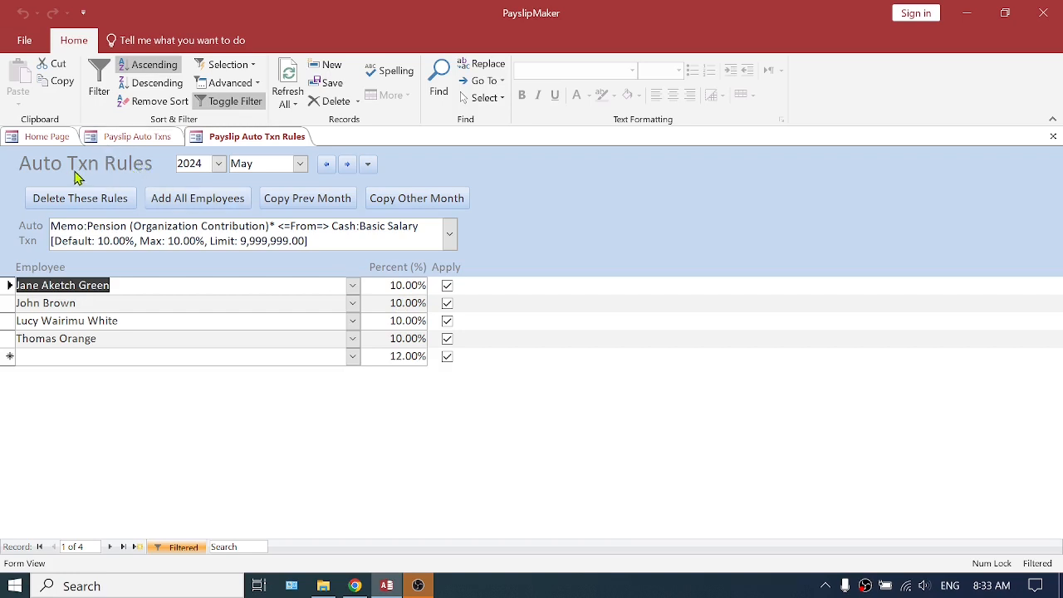
click(348, 167)
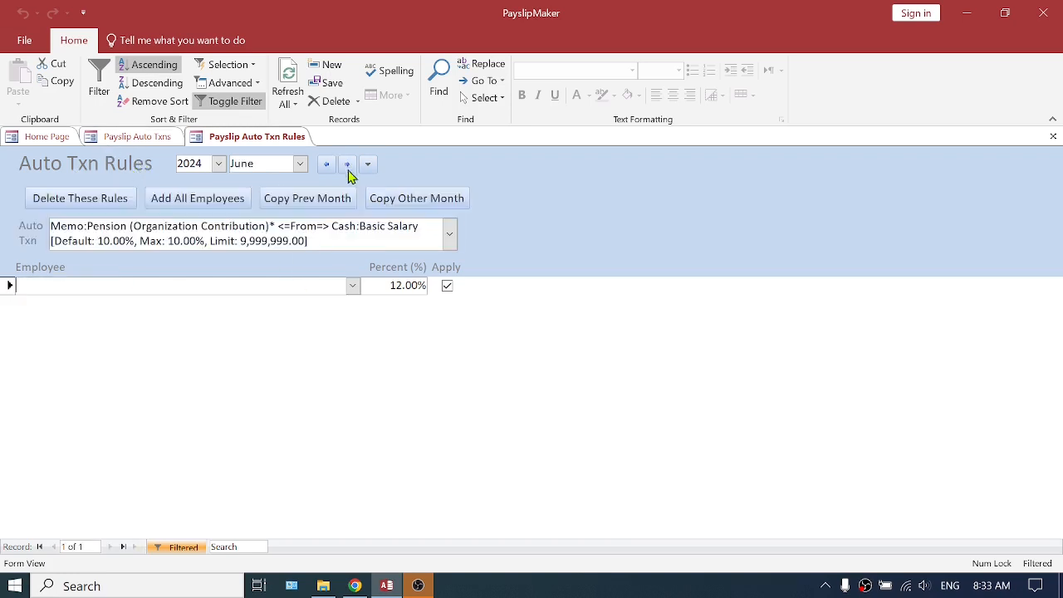
click(328, 166)
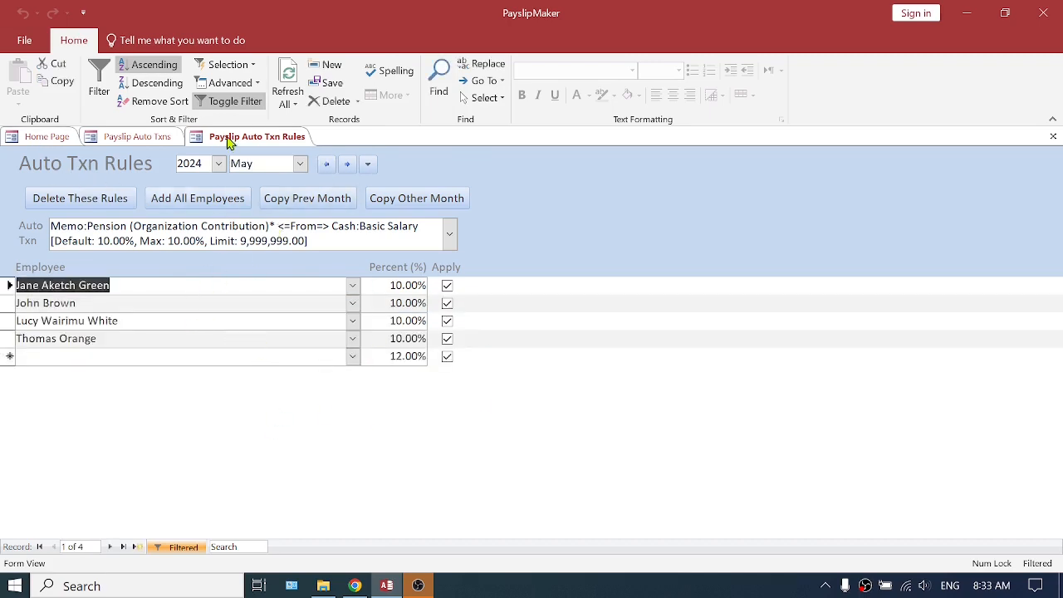
click(1053, 136)
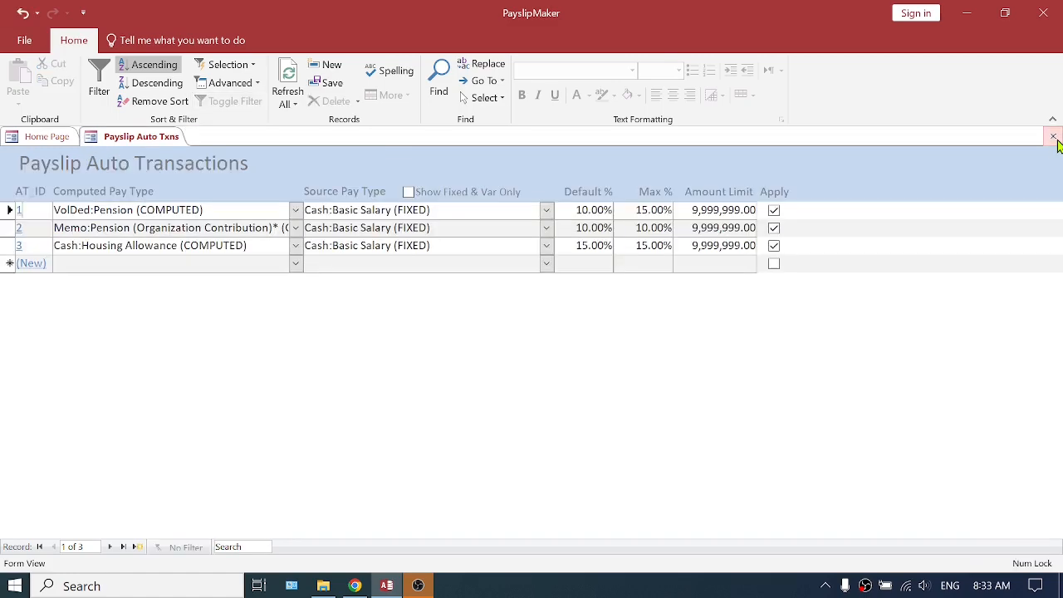
click(1053, 138)
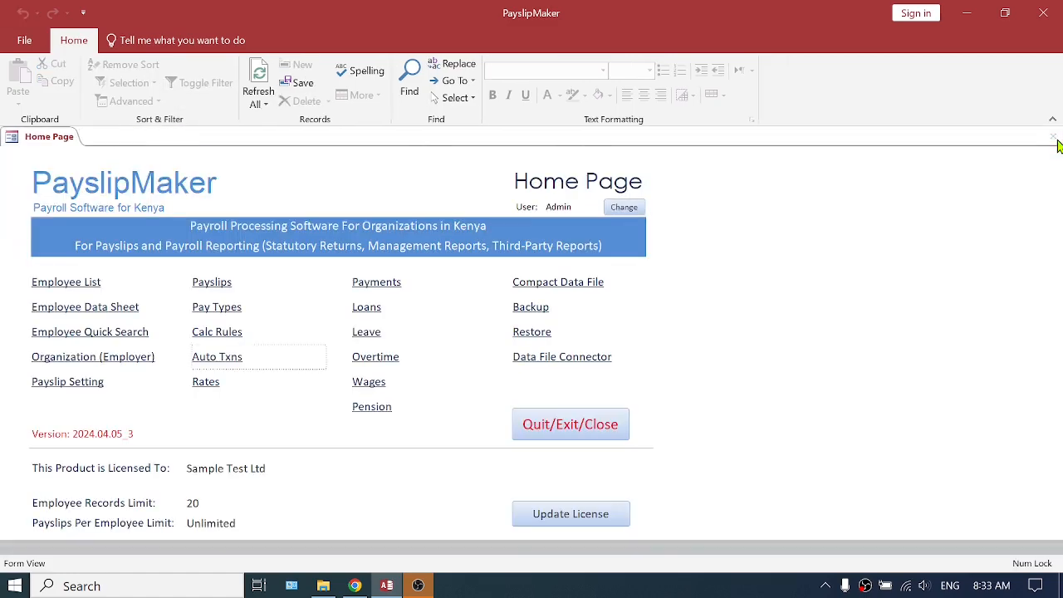
Open the payslips and look through the complete May 2024 lines with computed items before hiding them again
click(213, 286)
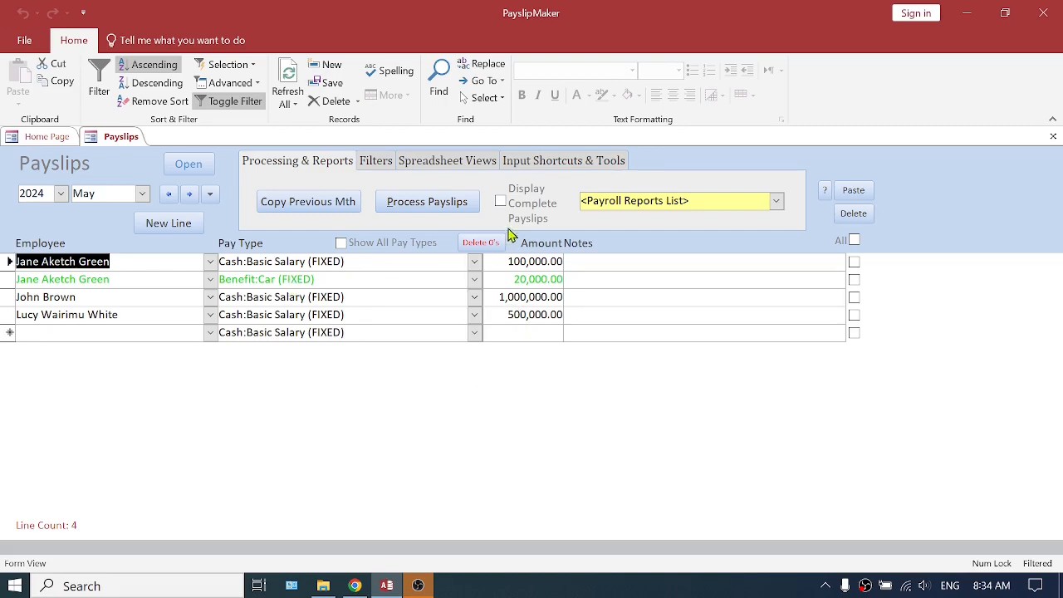
click(501, 203)
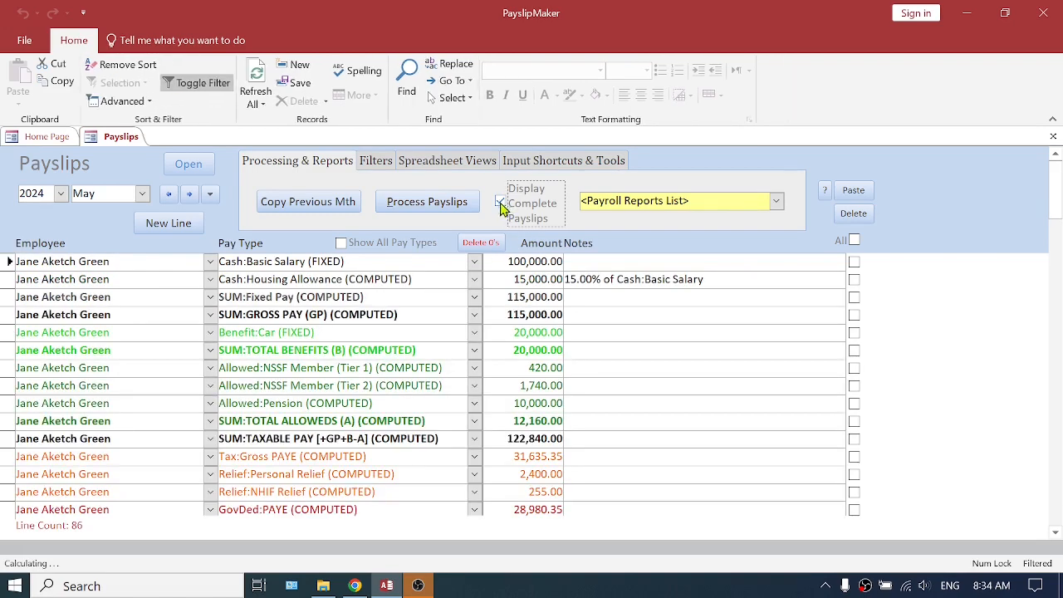
scroll(363, 407, down, 4)
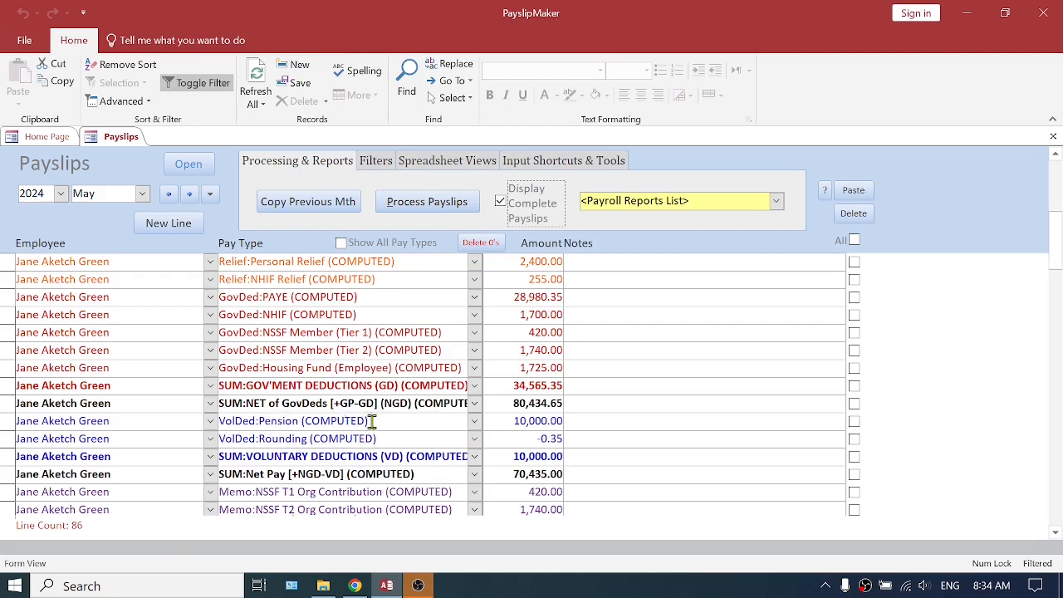
click(500, 203)
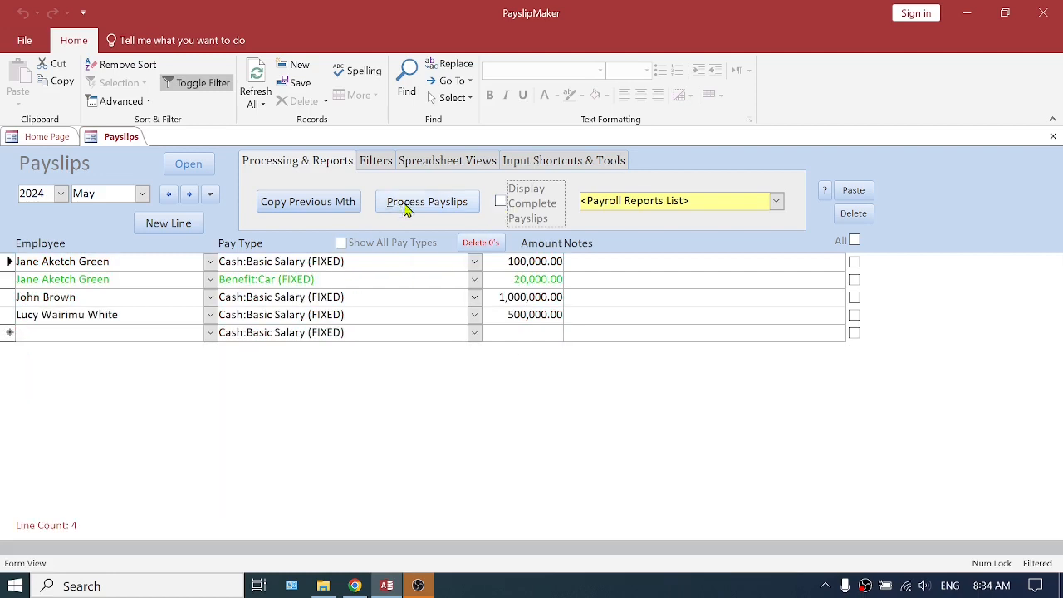
Process the May 2024 payslips to add the computed pension items
click(431, 204)
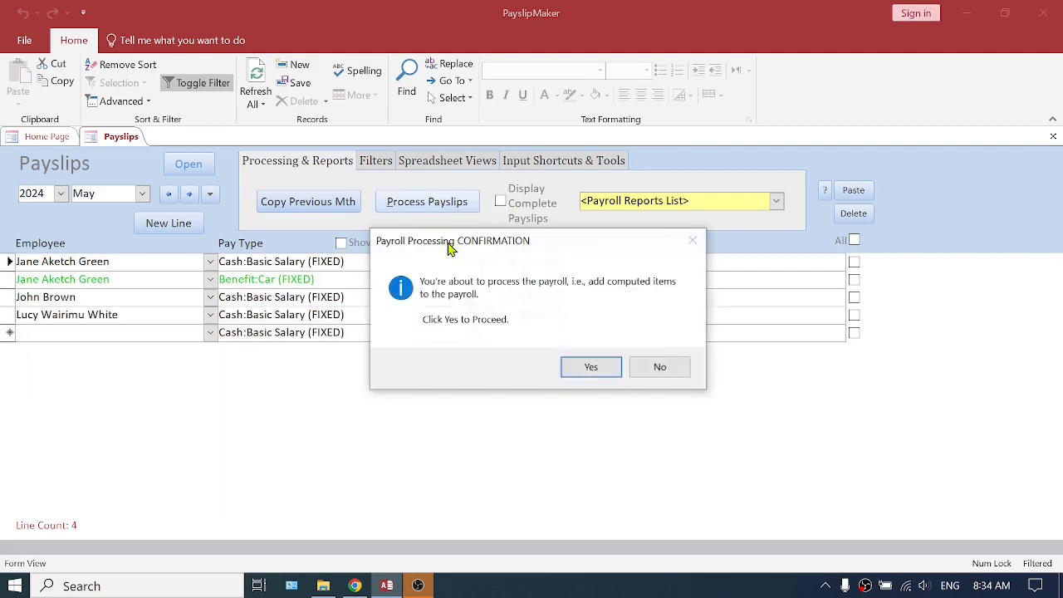
click(583, 370)
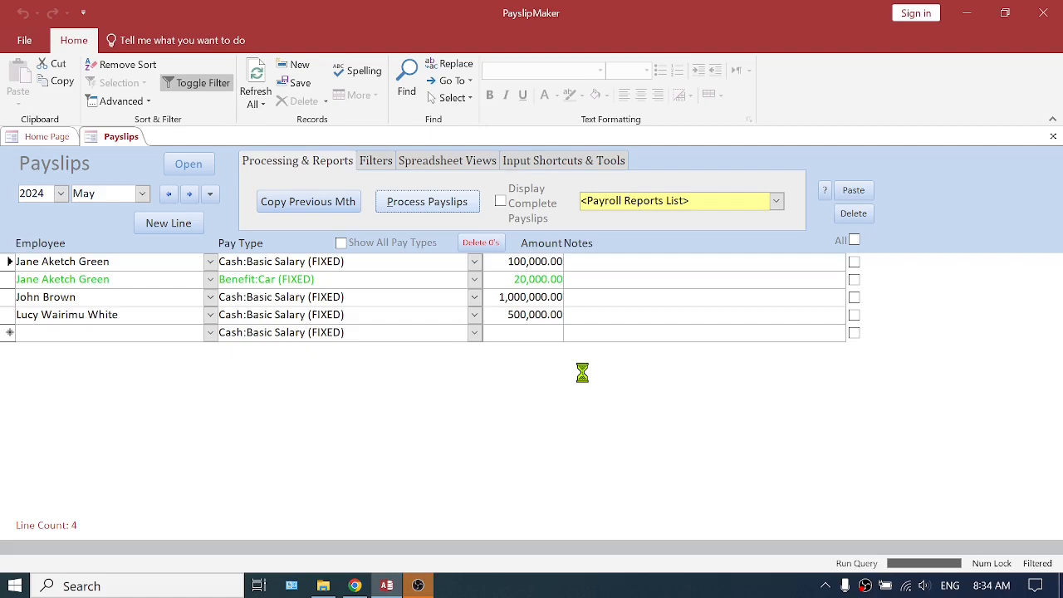
click(634, 380)
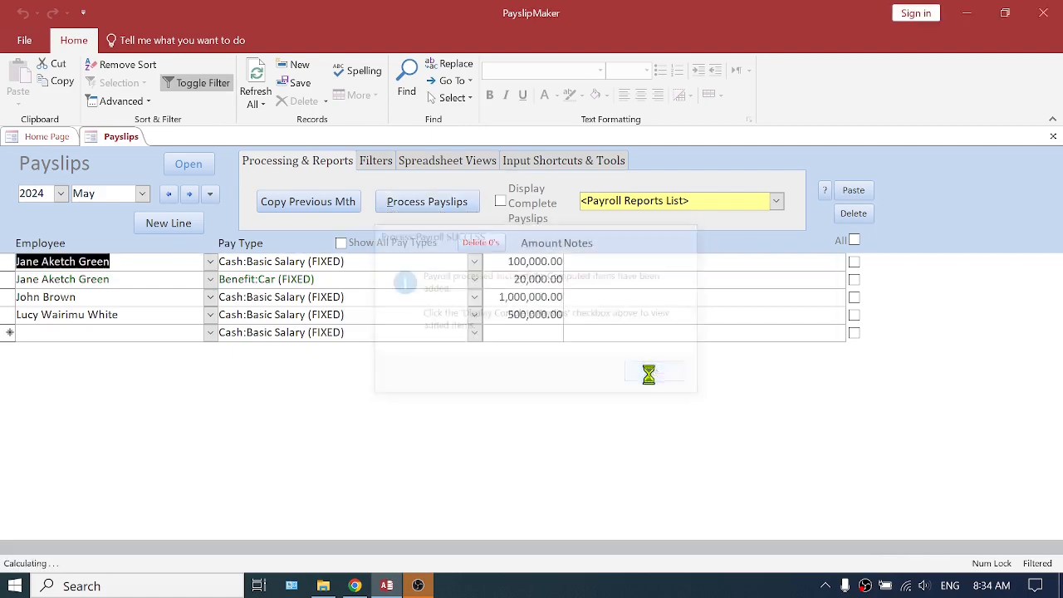
Display the complete May 2024 payslips and examine the third employee's VolDed:Pension deduction and Allowed:Pension amounts
click(500, 202)
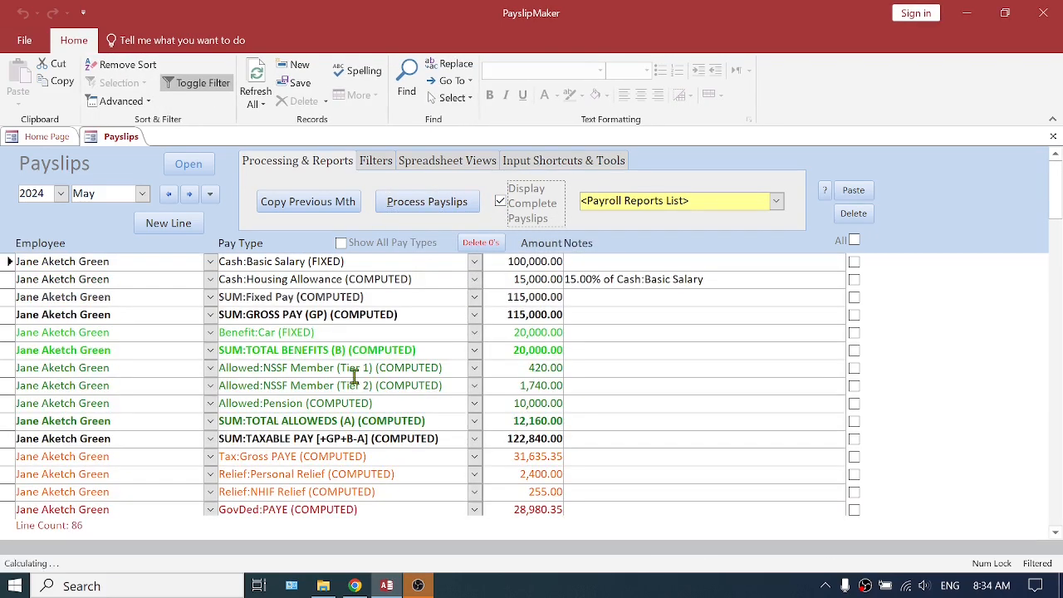
scroll(349, 383, down, 3)
scroll(349, 383, down, 15)
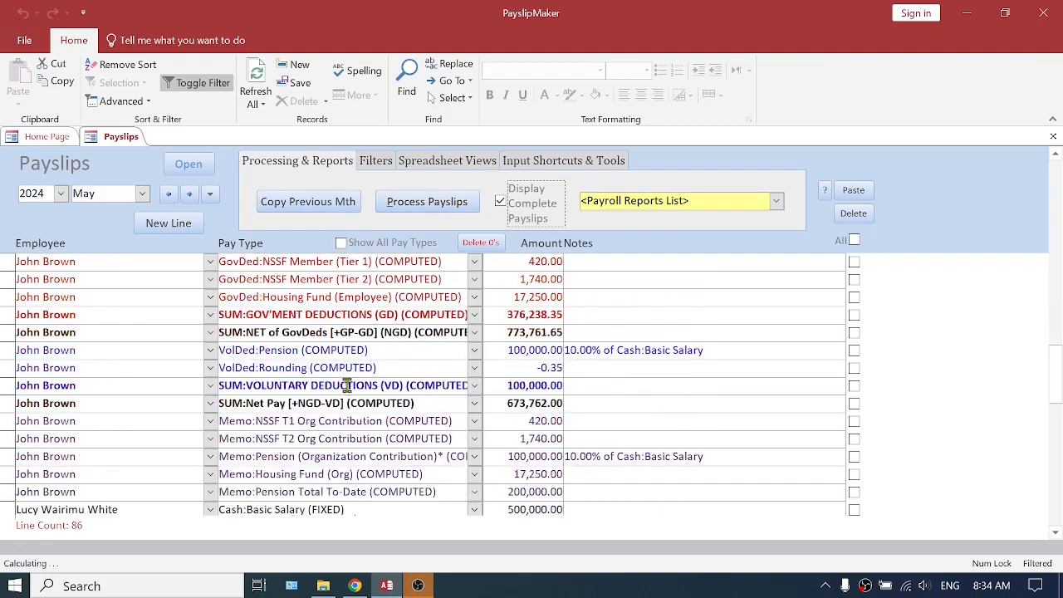
scroll(366, 385, down, 4)
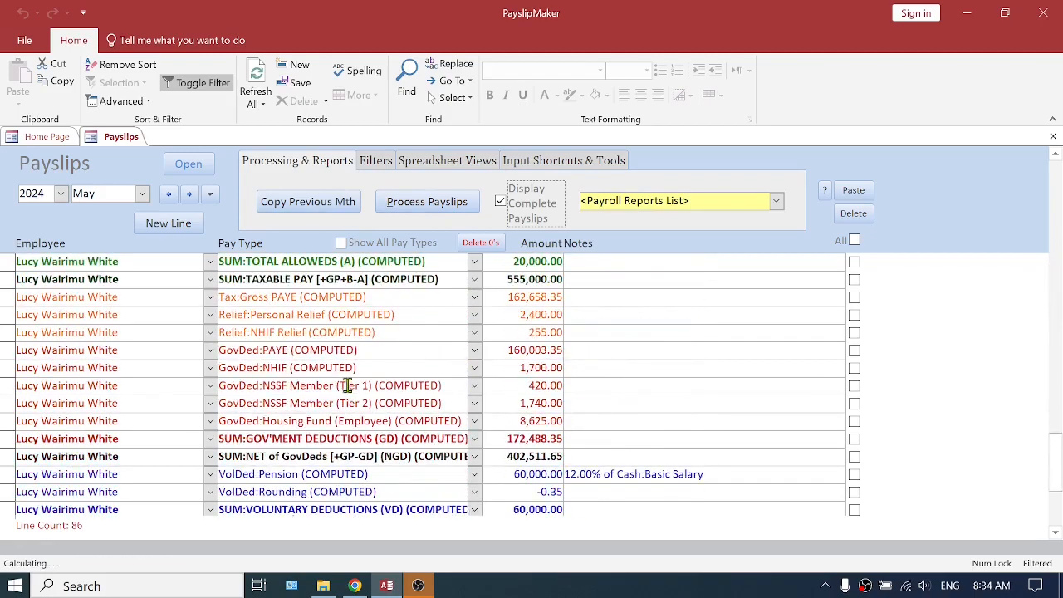
scroll(407, 440, down, 2)
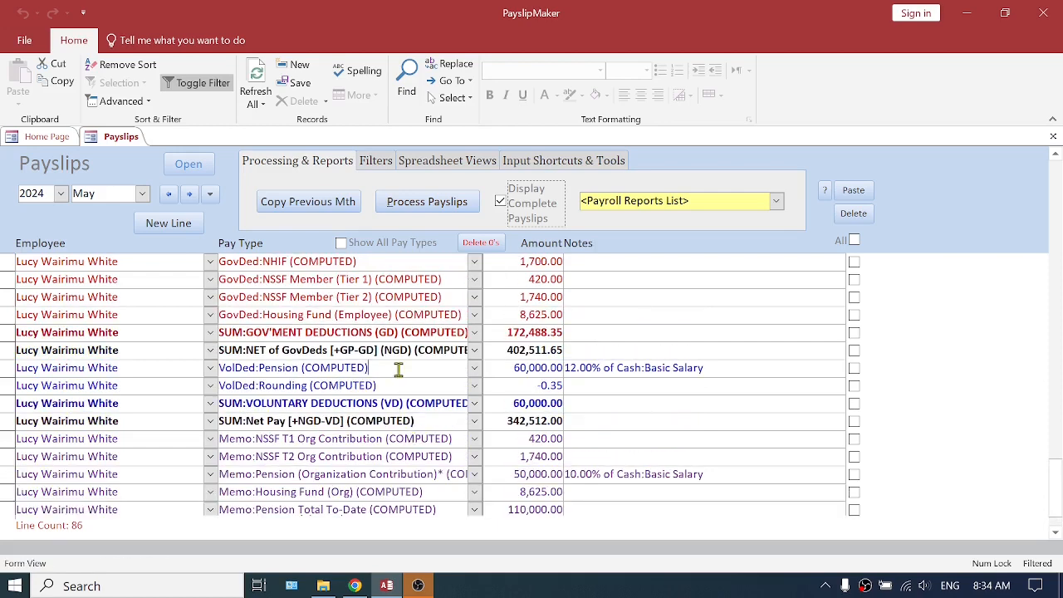
drag(365, 368, 217, 368)
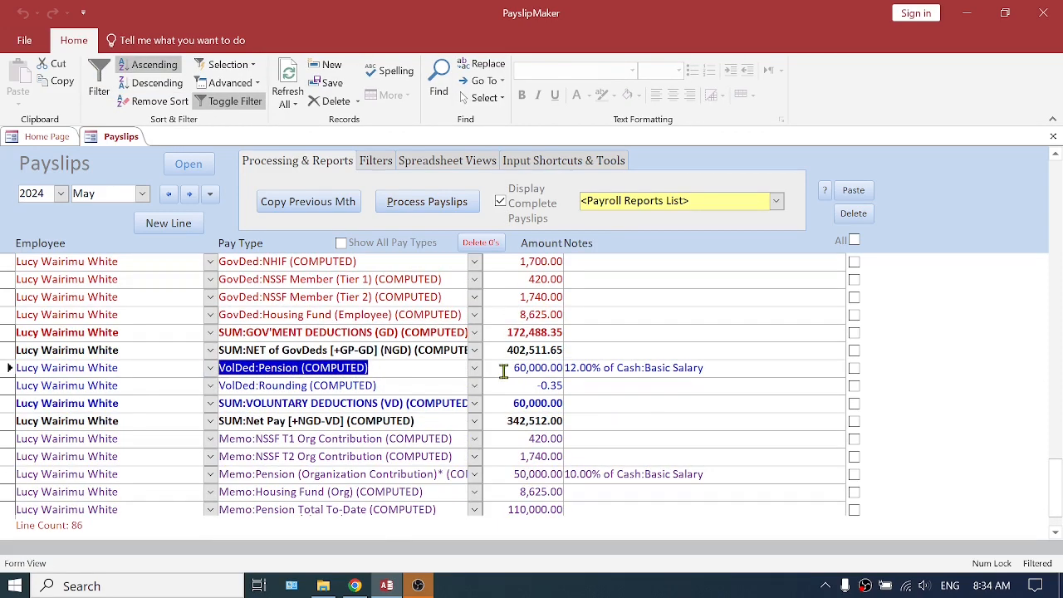
drag(504, 370, 565, 368)
scroll(568, 340, up, 1)
scroll(568, 341, up, 4)
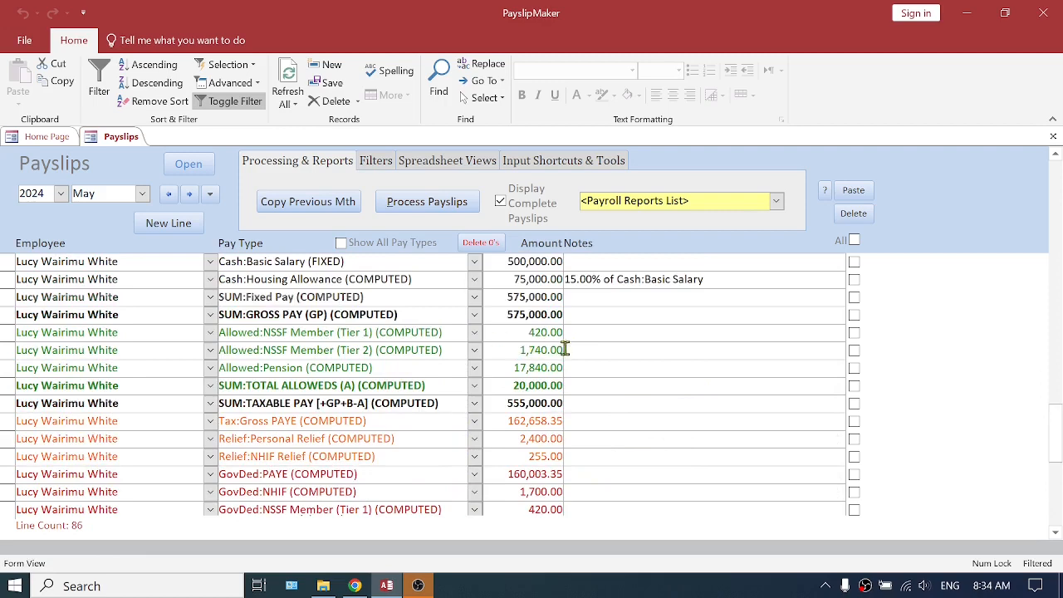
scroll(565, 349, up, 2)
drag(505, 332, 569, 332)
Examine the second employee's VolDed:Pension, organization contribution and Allowed:Pension lines for May 2024, and hide the computed lines
scroll(628, 391, up, 4)
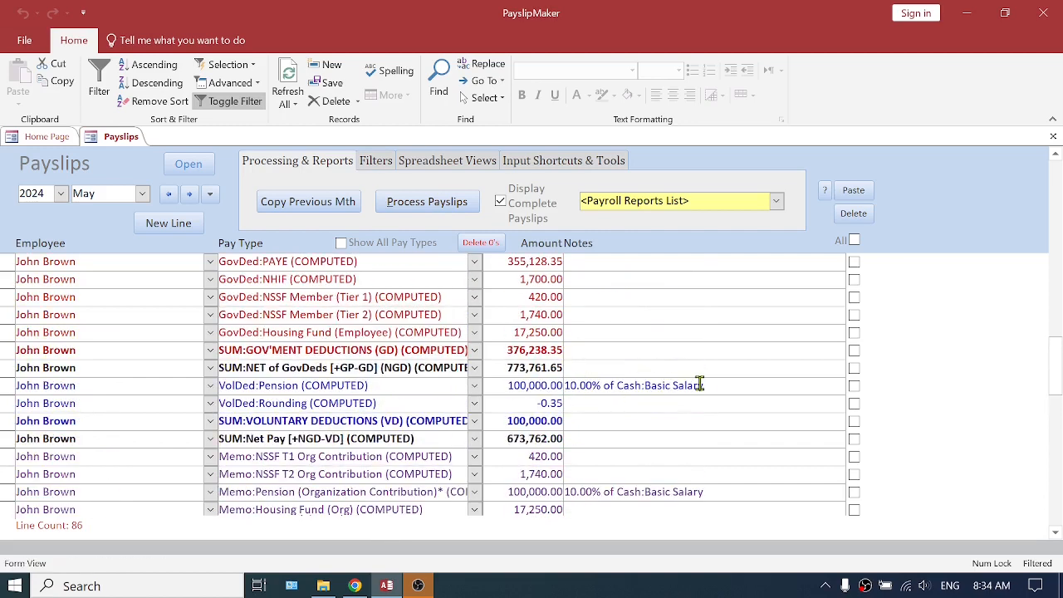
drag(700, 384, 379, 384)
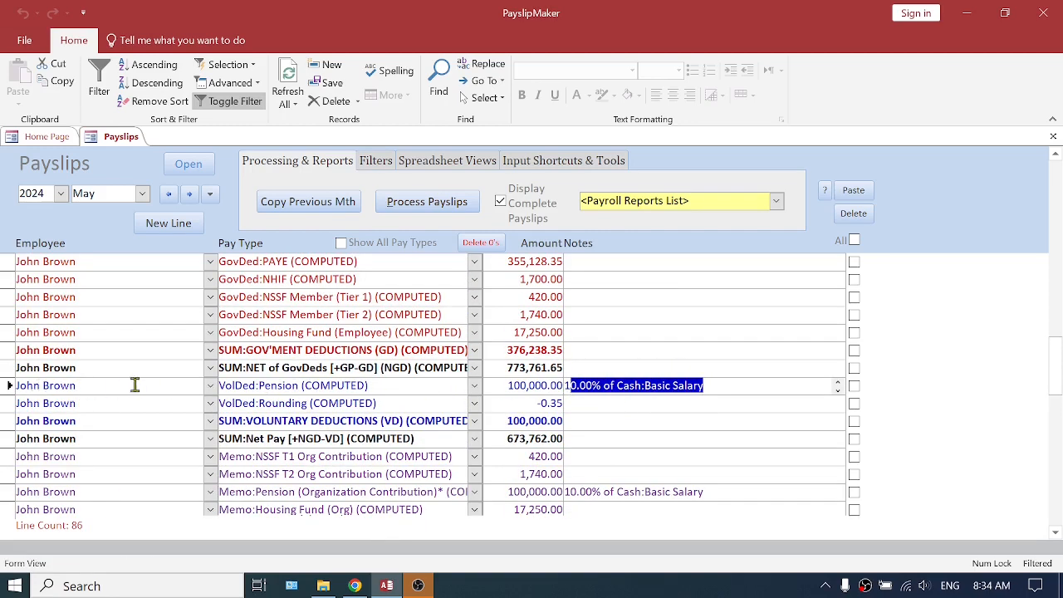
drag(496, 387, 584, 387)
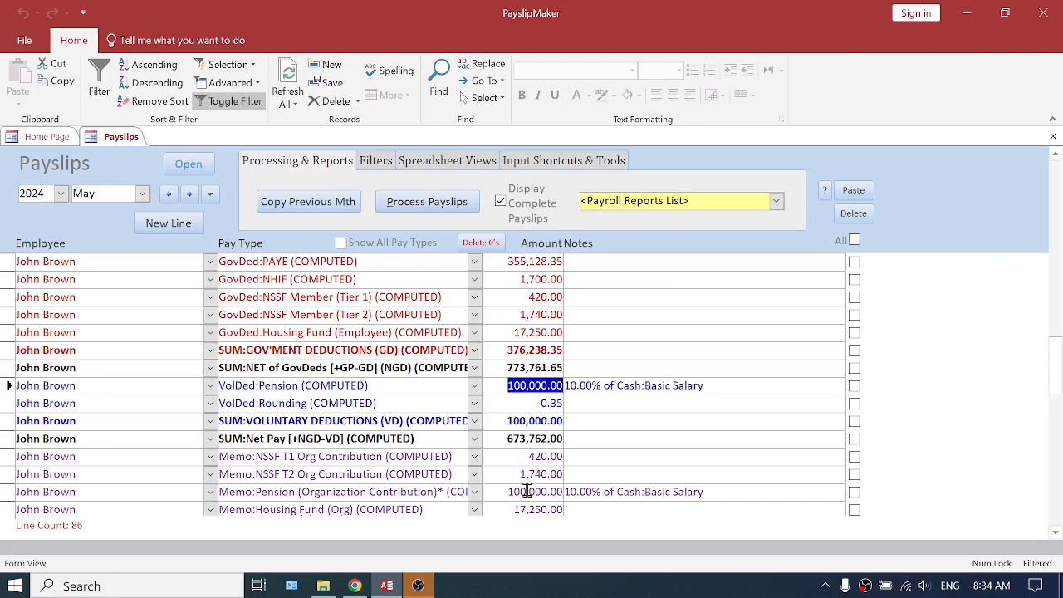
drag(456, 496, 219, 493)
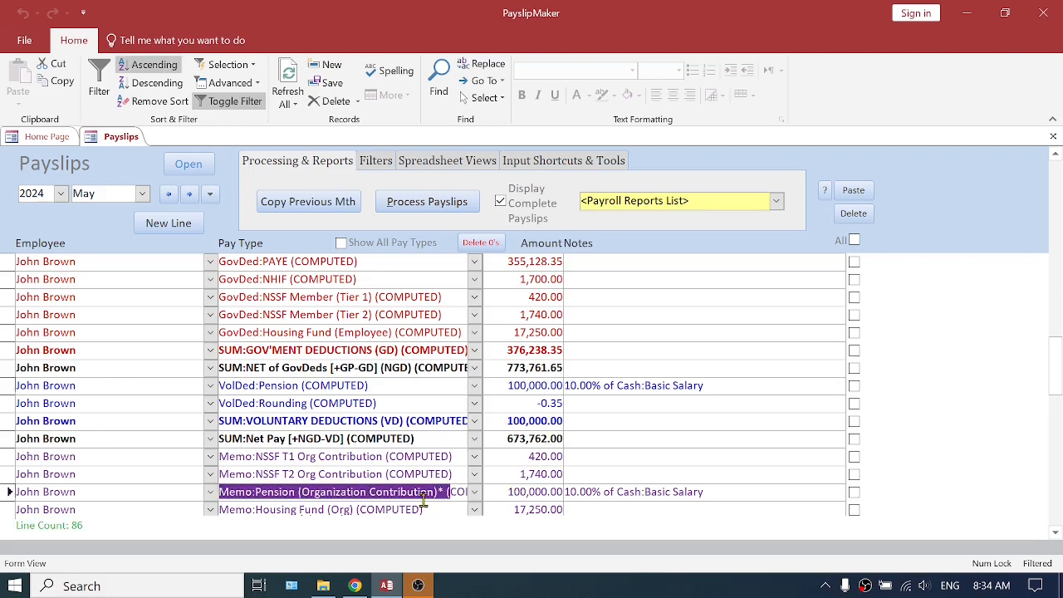
drag(498, 492, 565, 492)
click(612, 492)
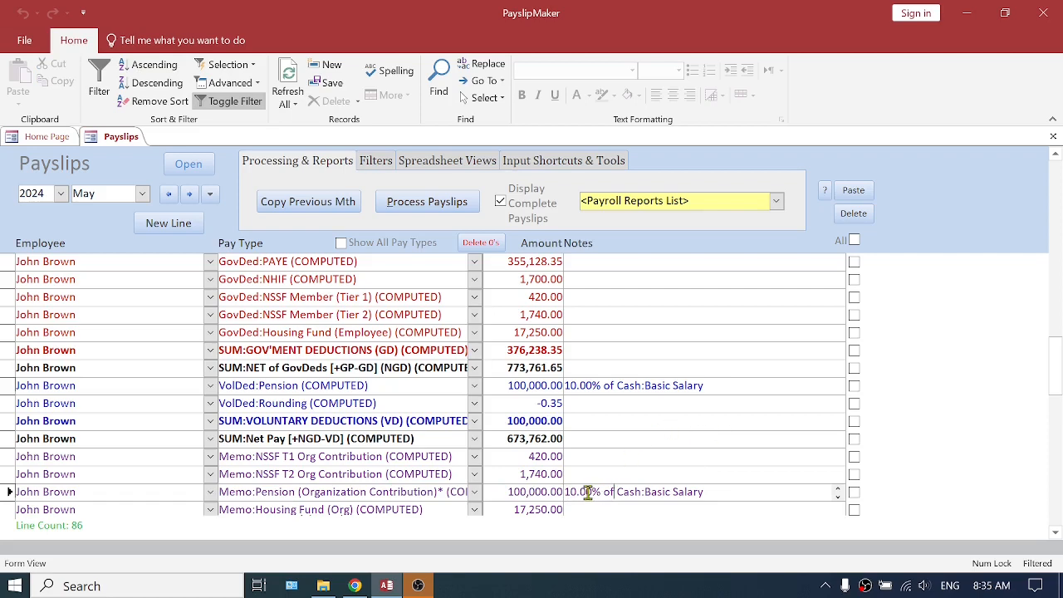
scroll(604, 469, up, 4)
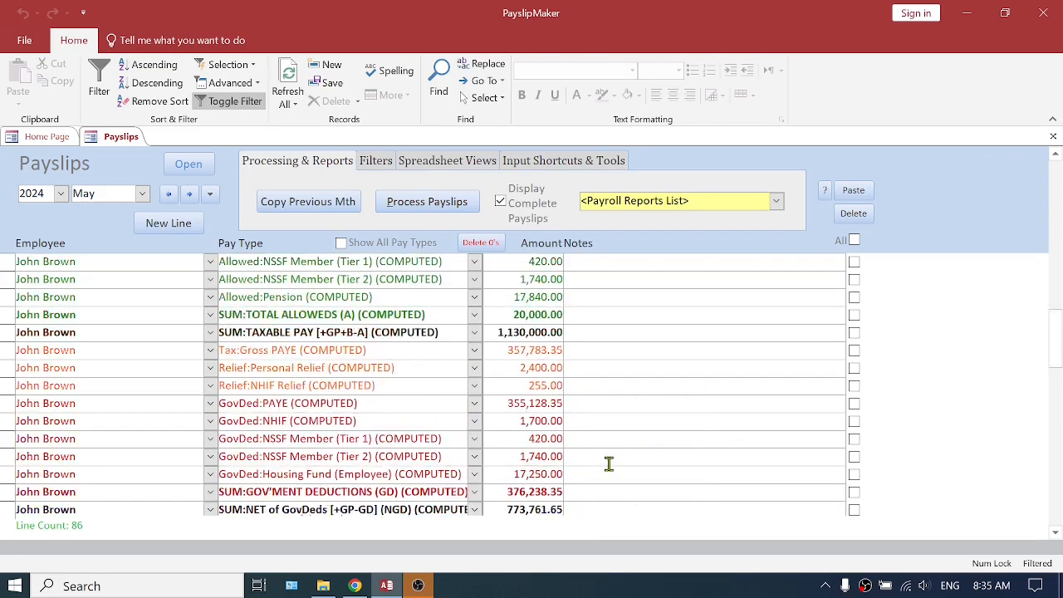
drag(503, 351, 564, 352)
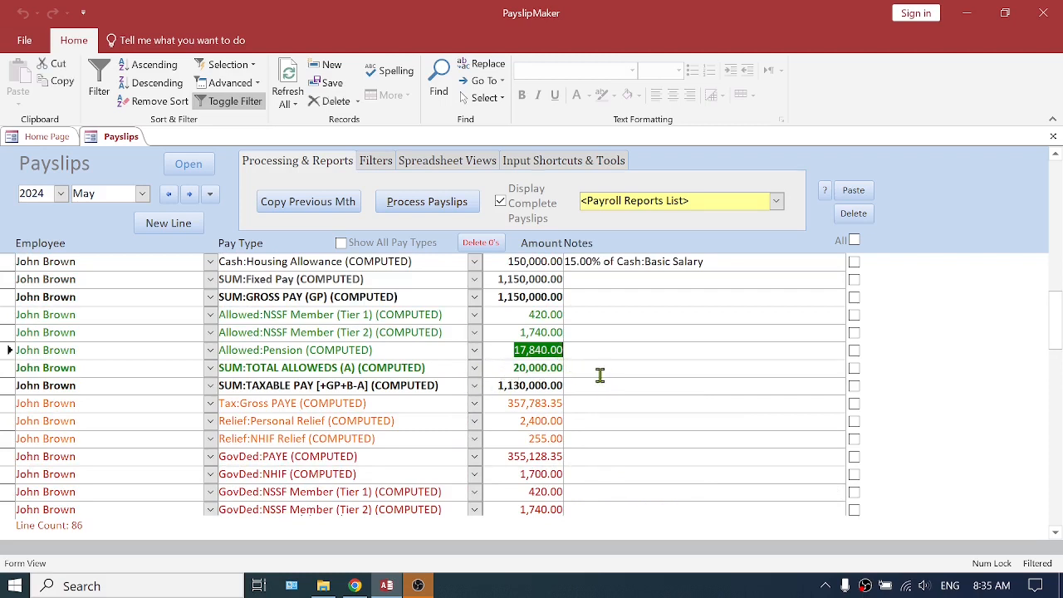
click(500, 202)
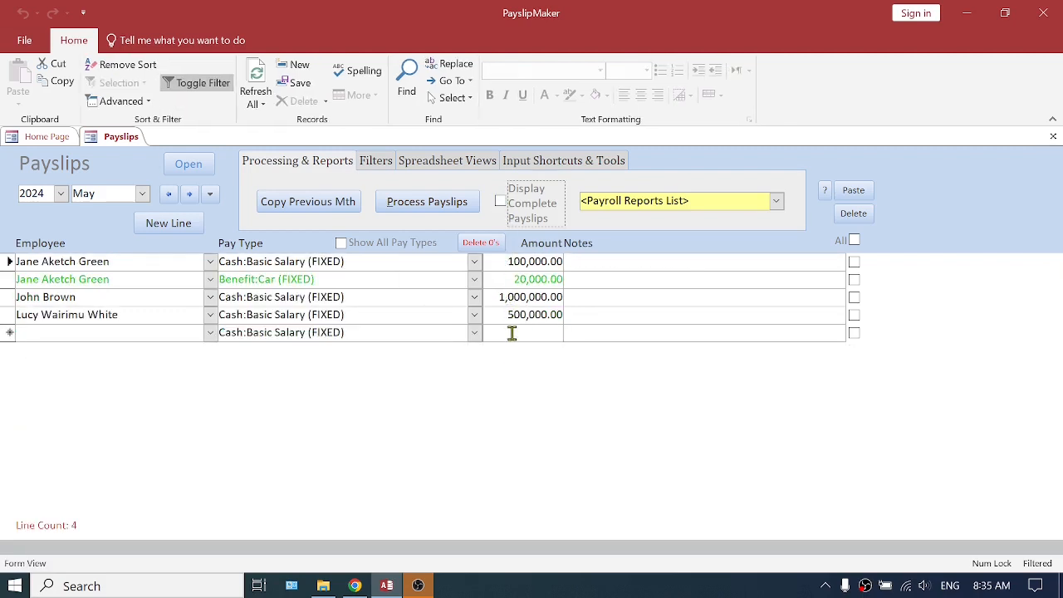
Go to the June 2024 payslips and copy the previous month's payroll details into them
click(190, 195)
click(305, 208)
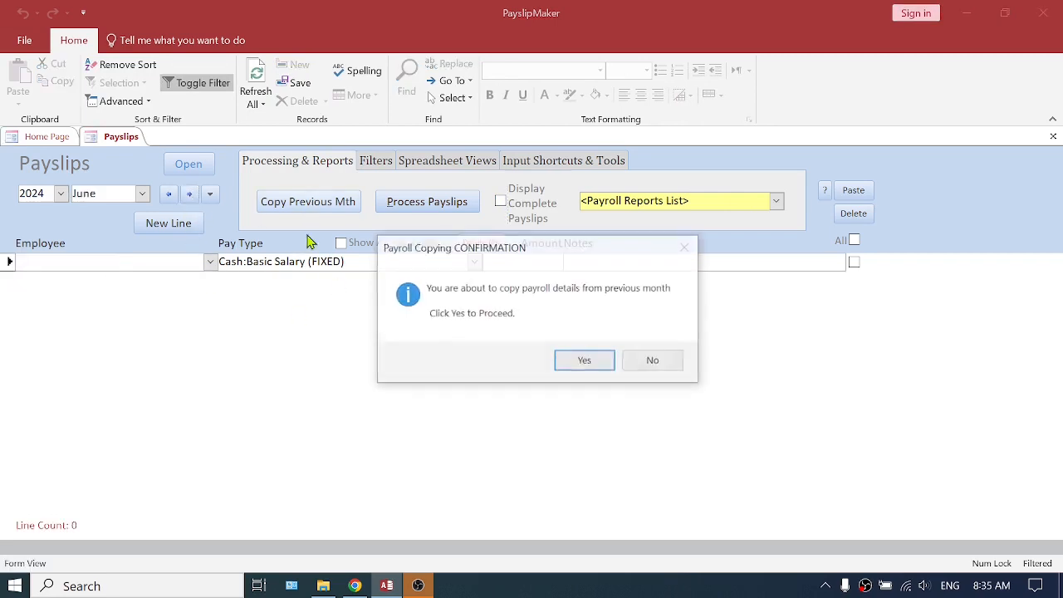
click(581, 362)
click(656, 372)
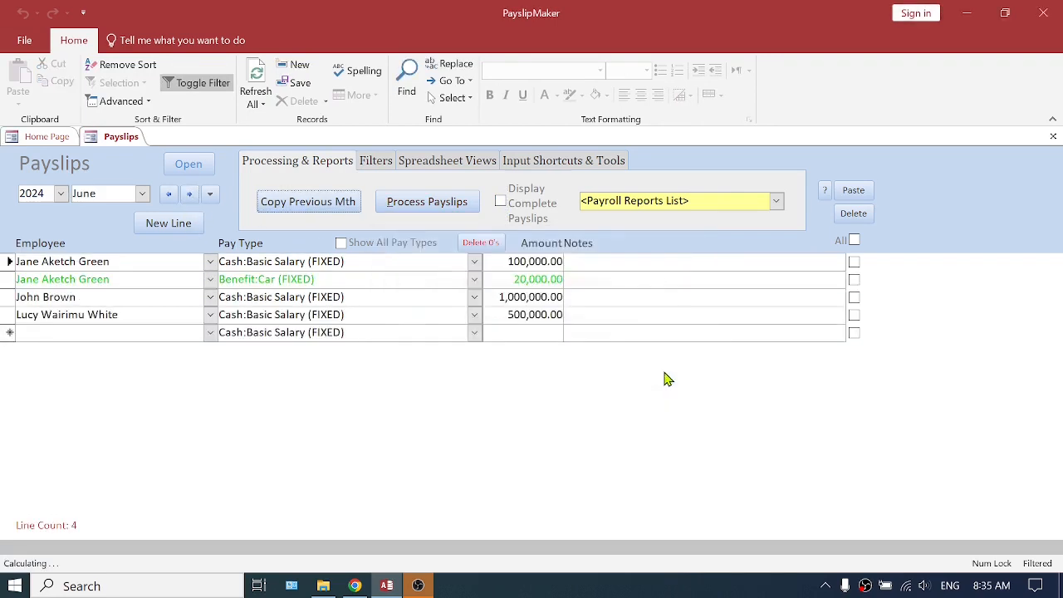
Process the June 2024 payslips to add the computed items
click(413, 214)
click(591, 367)
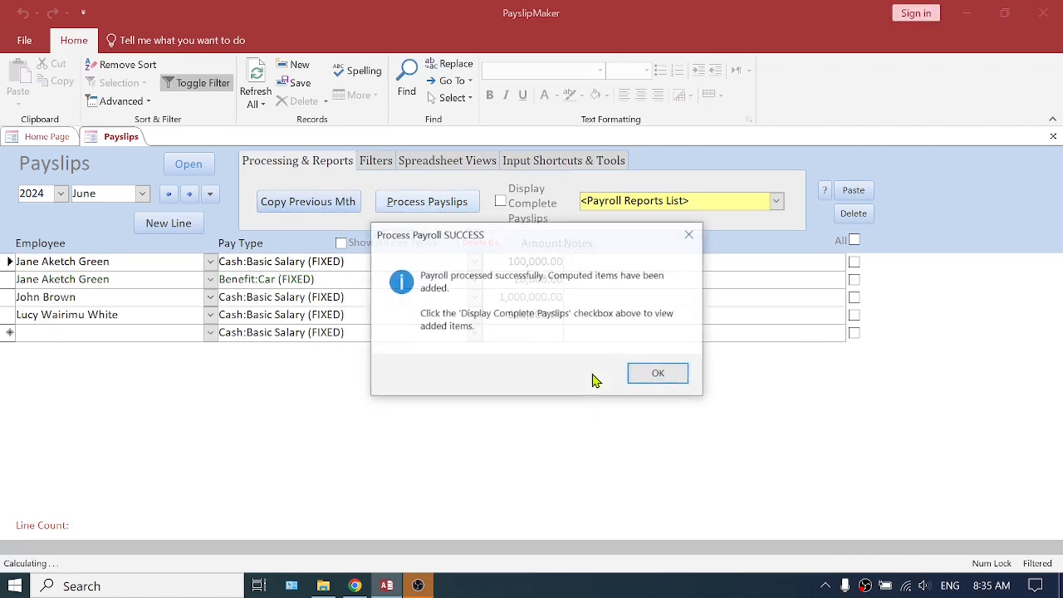
click(650, 379)
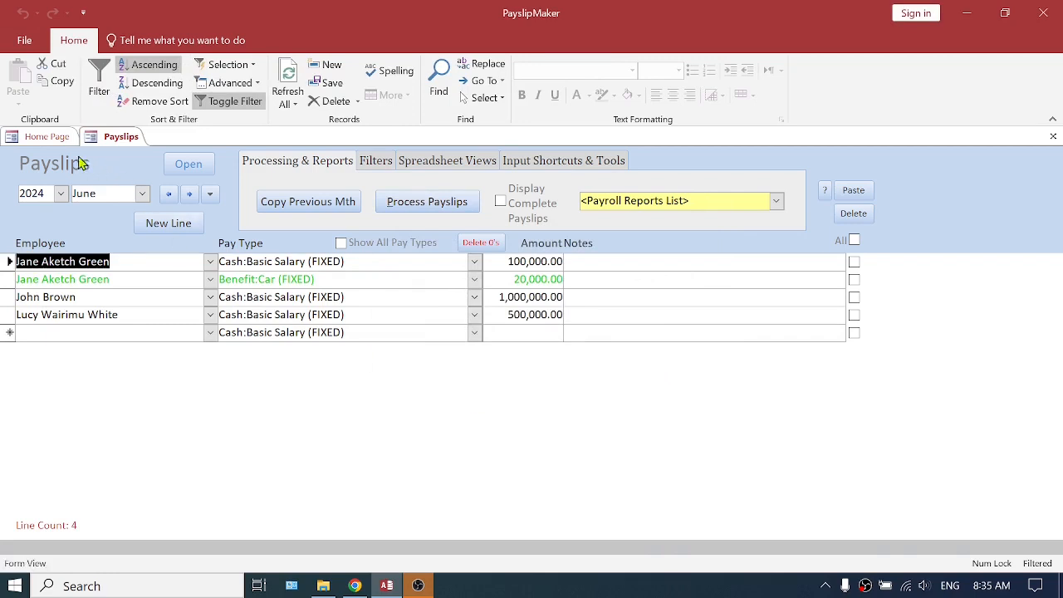
Review the VolDed:Pension auto transaction rules for May, July and June 2024, and close the rules and auto transactions
click(50, 137)
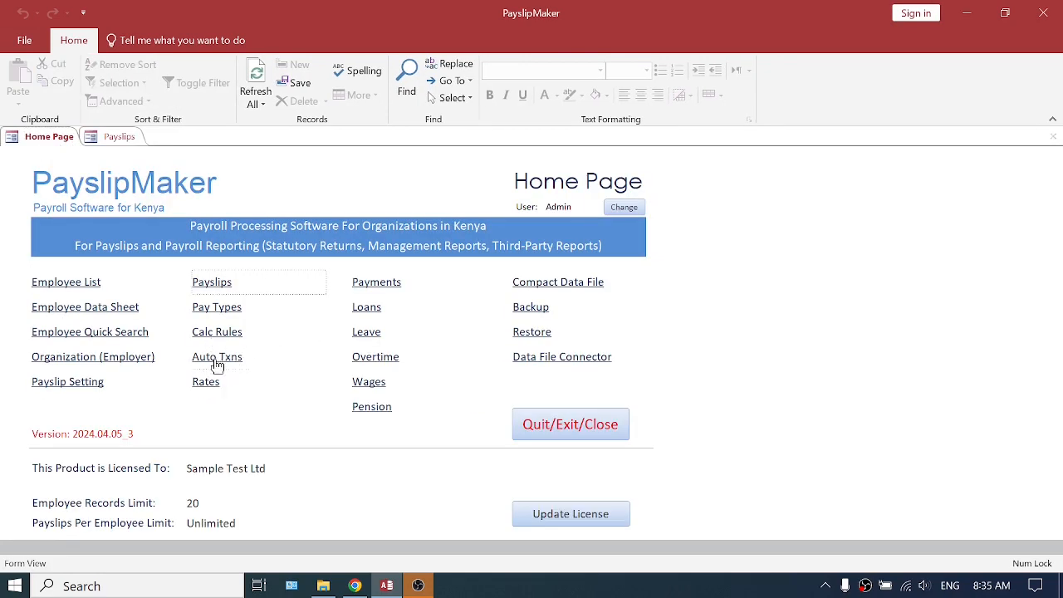
click(217, 358)
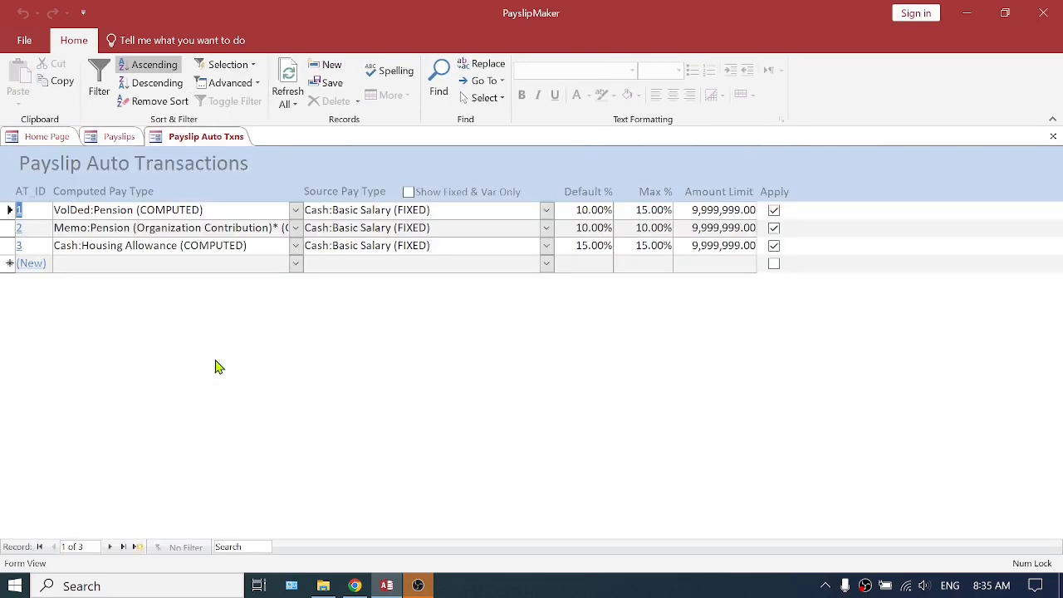
click(34, 212)
double_click(34, 212)
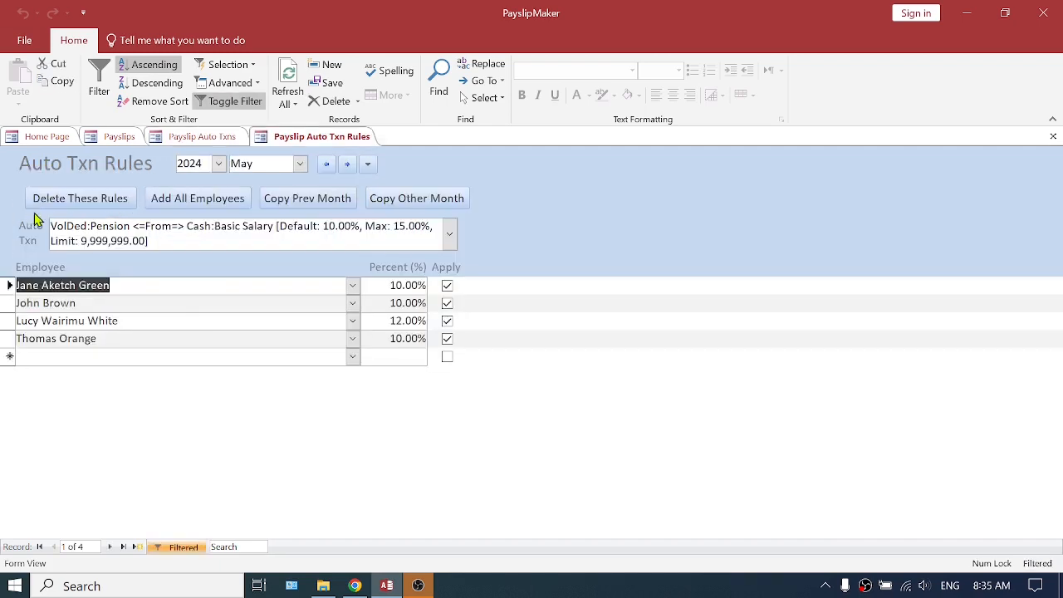
click(349, 165)
click(348, 166)
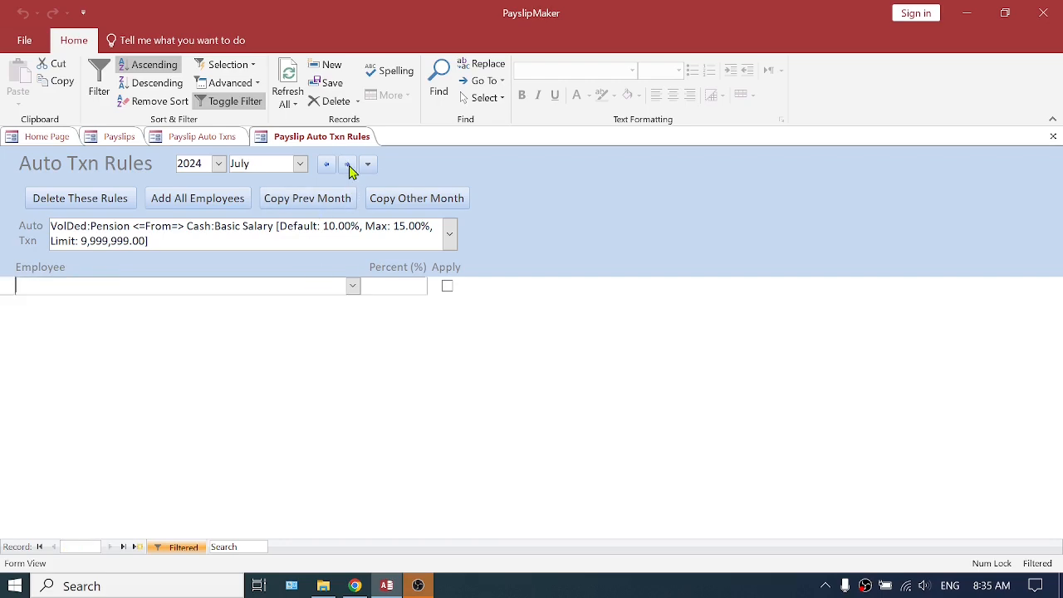
click(326, 165)
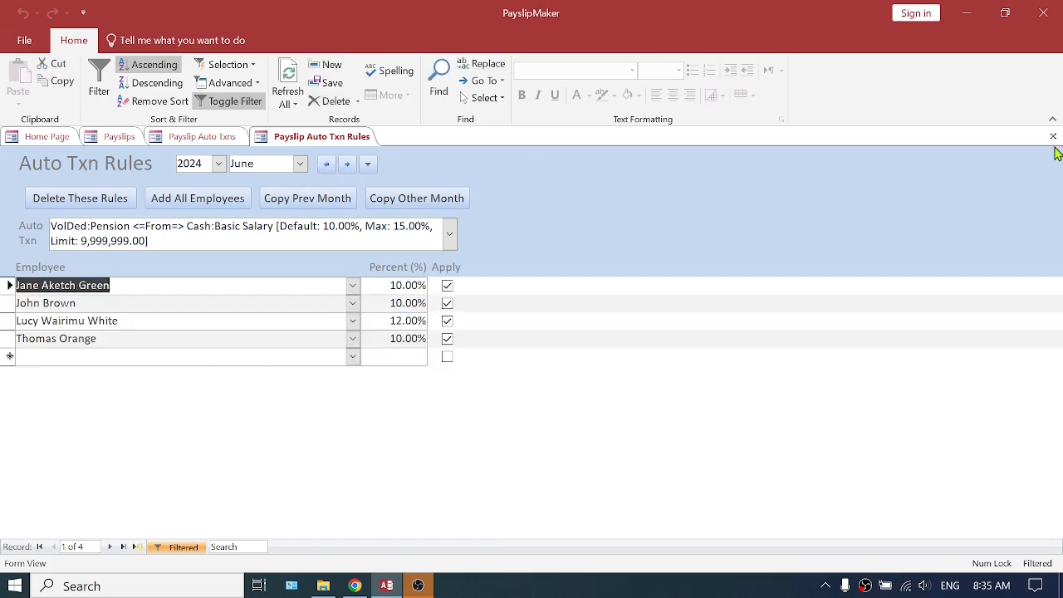
click(1053, 137)
click(1054, 137)
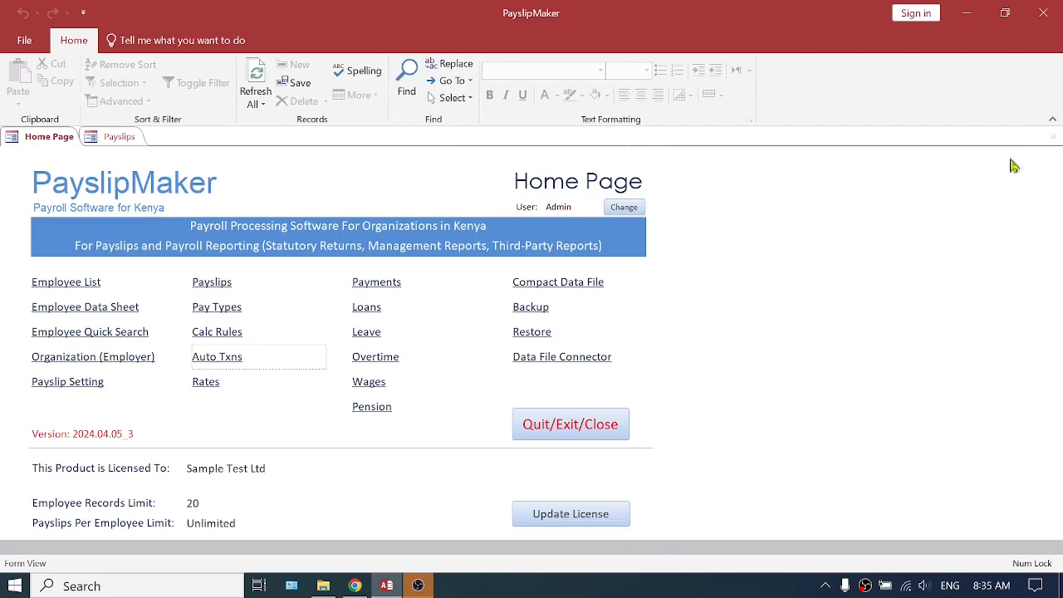
Return to the June 2024 payslips, display them complete and examine the first employee's computed pension lines
click(119, 140)
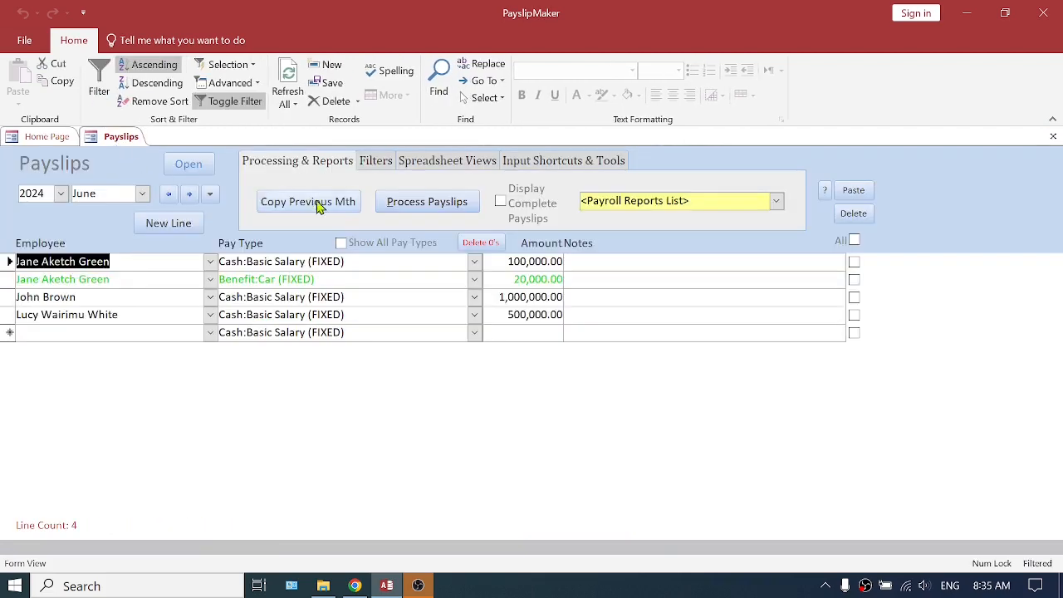
click(501, 204)
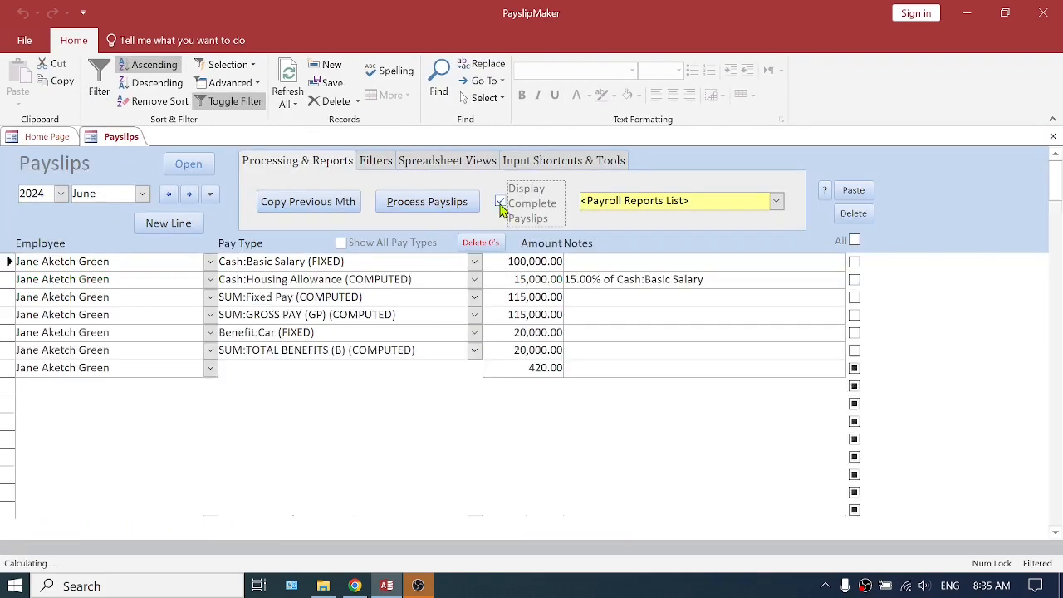
scroll(525, 393, down, 2)
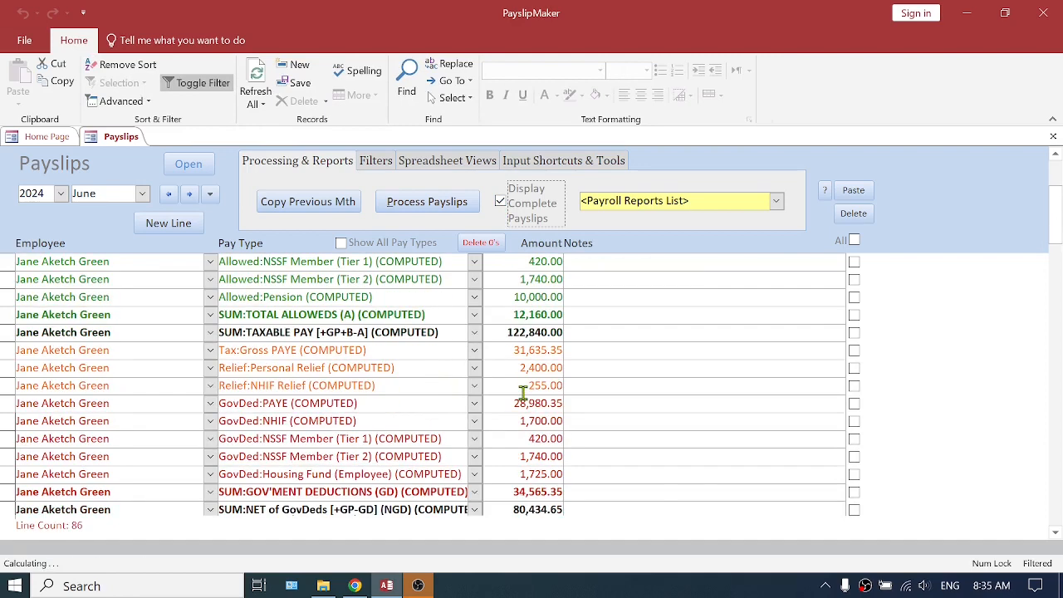
scroll(523, 392, down, 3)
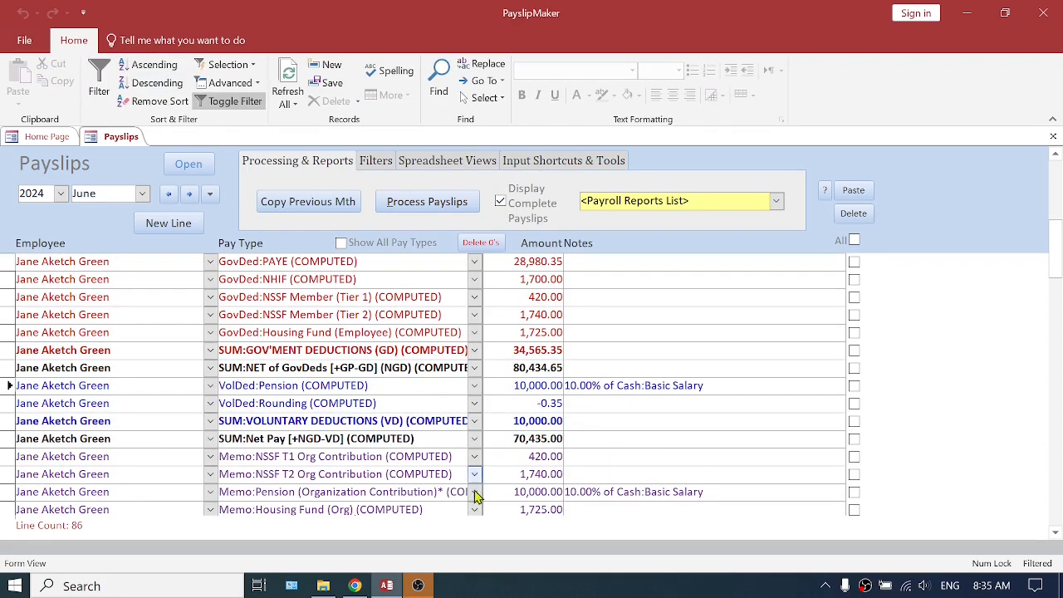
Examine the organization's memo pension line and the allowed pension line in the first employee's June 2024 payslip
double_click(285, 491)
scroll(362, 457, up, 3)
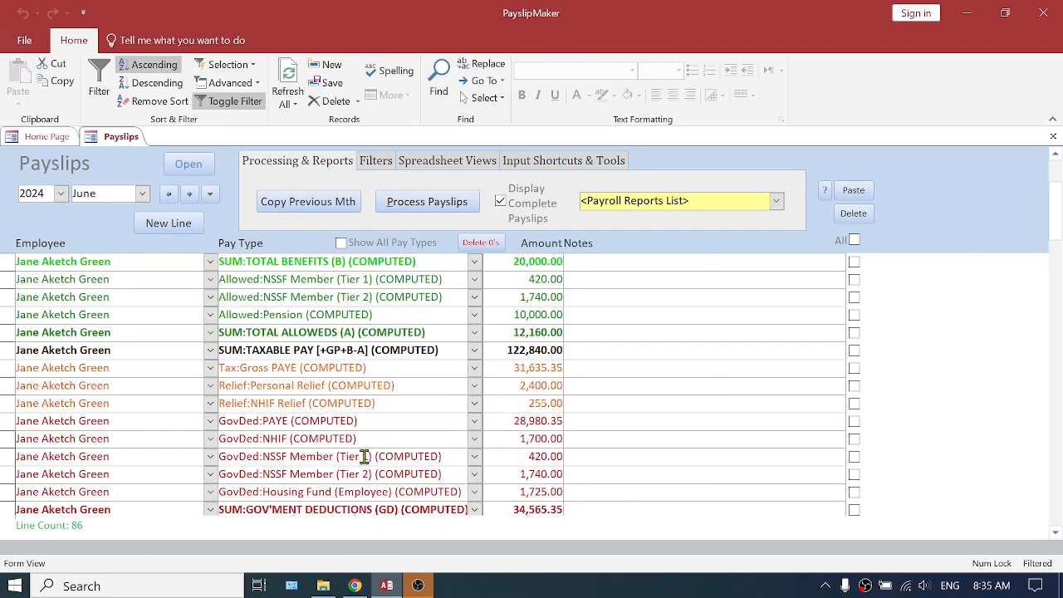
scroll(364, 456, up, 1)
drag(291, 388, 250, 387)
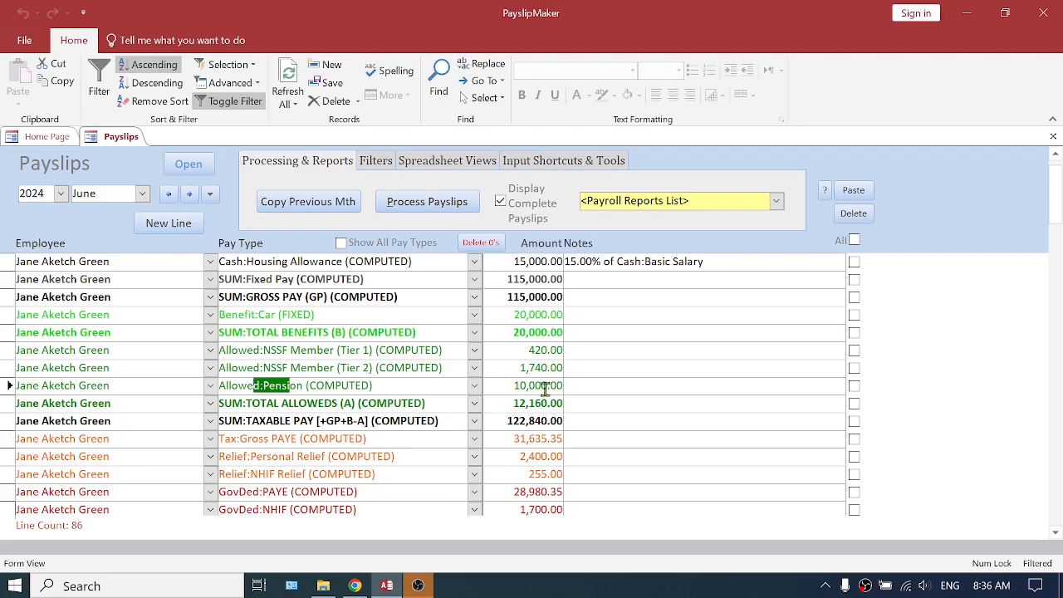
Return to the May 2024 payslips without the complete display, preview the Pension institutional return, examine its contributions and close it
click(169, 194)
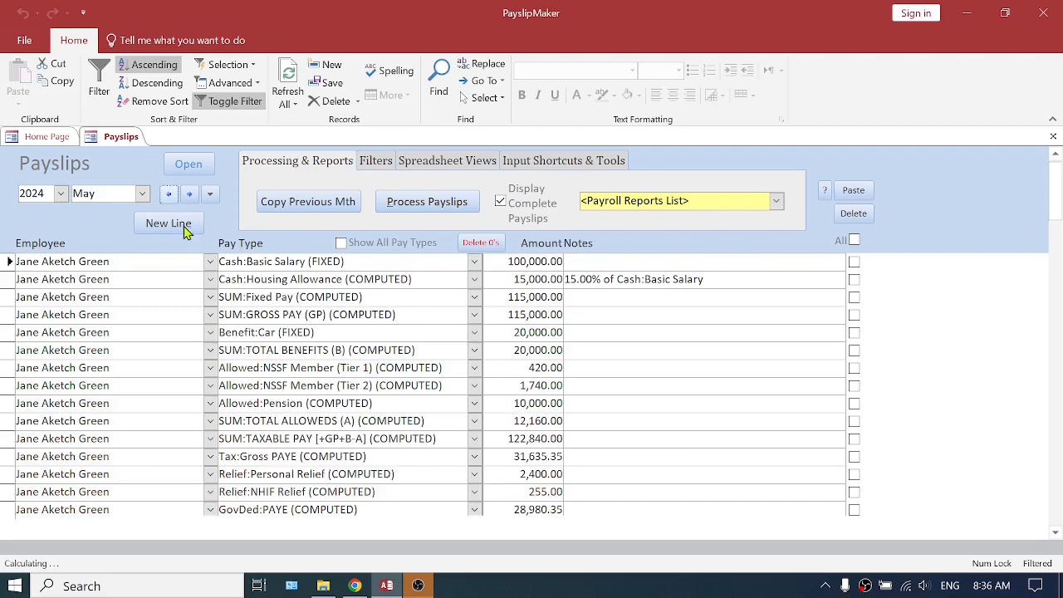
click(501, 218)
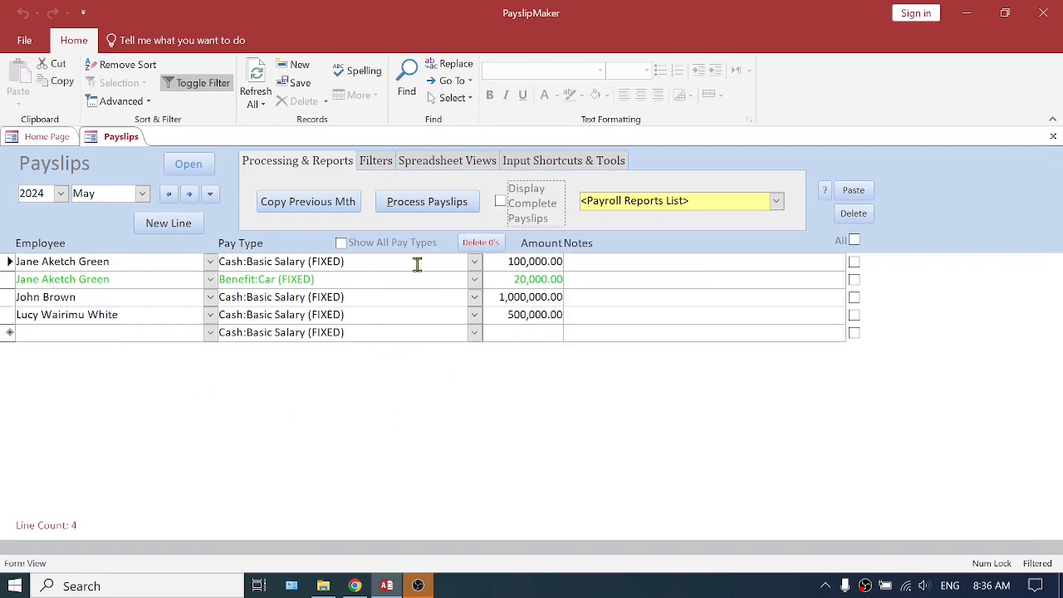
click(777, 203)
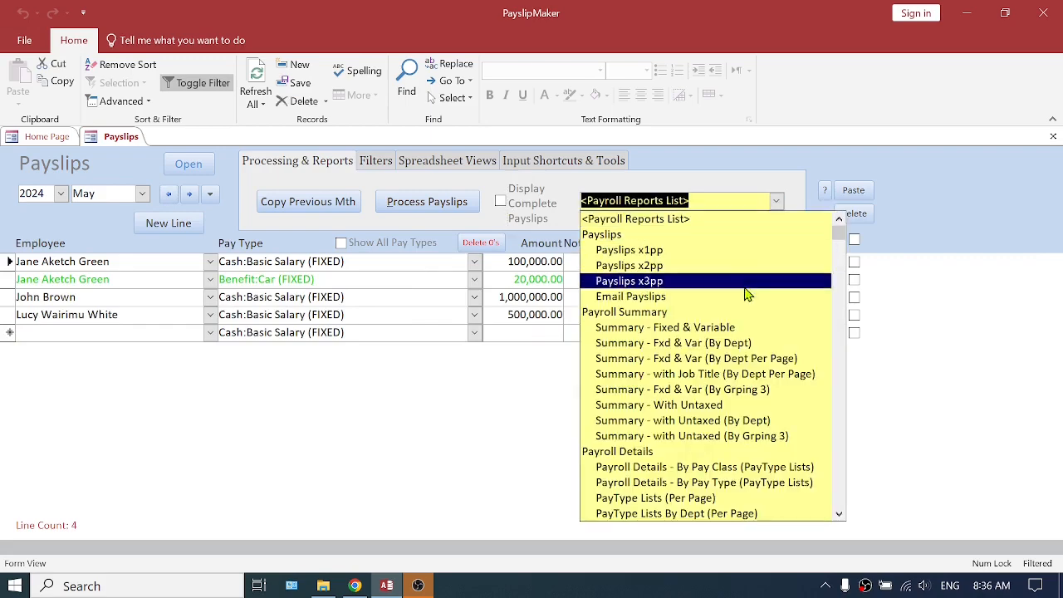
scroll(724, 353, down, 5)
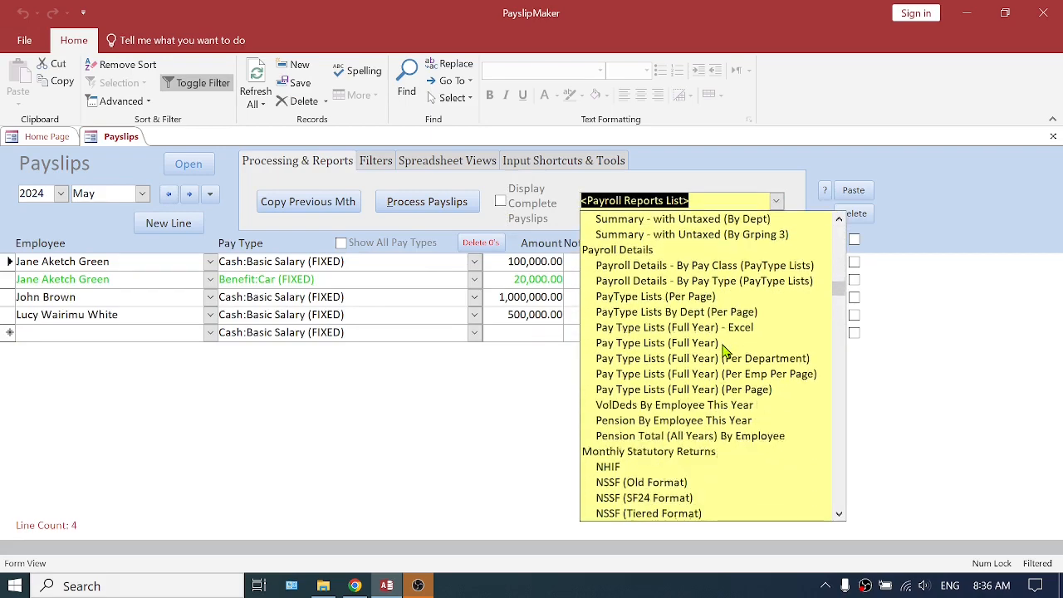
scroll(724, 353, down, 4)
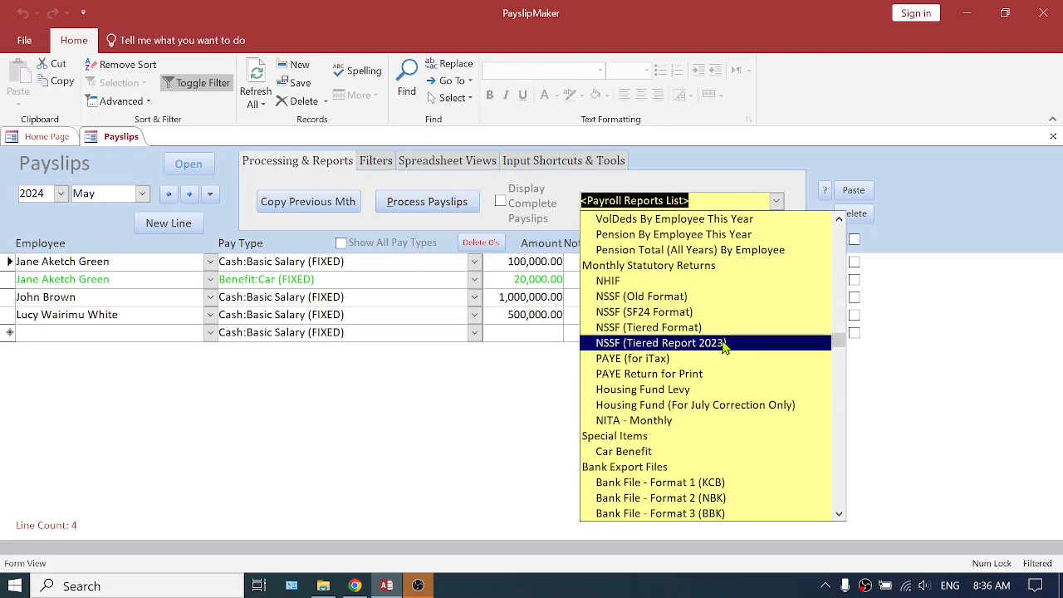
scroll(724, 347, up, 5)
scroll(724, 348, down, 10)
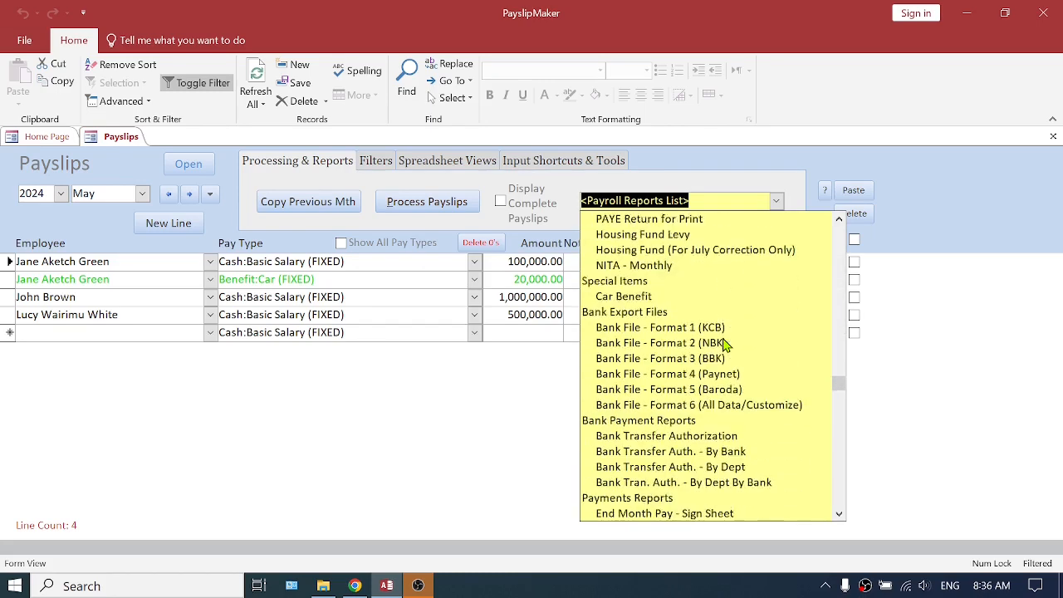
scroll(724, 345, down, 5)
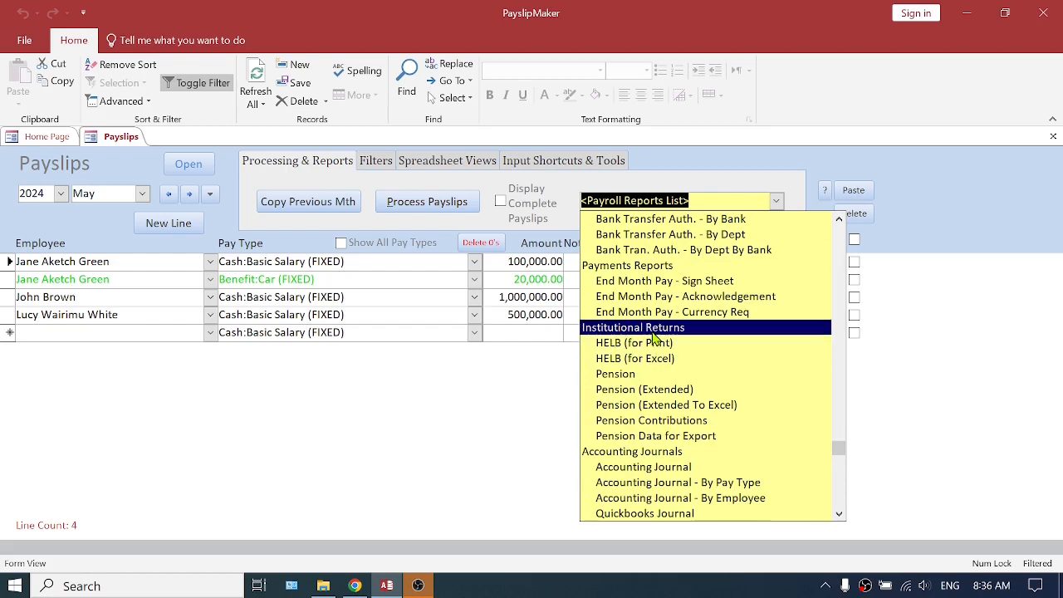
click(631, 375)
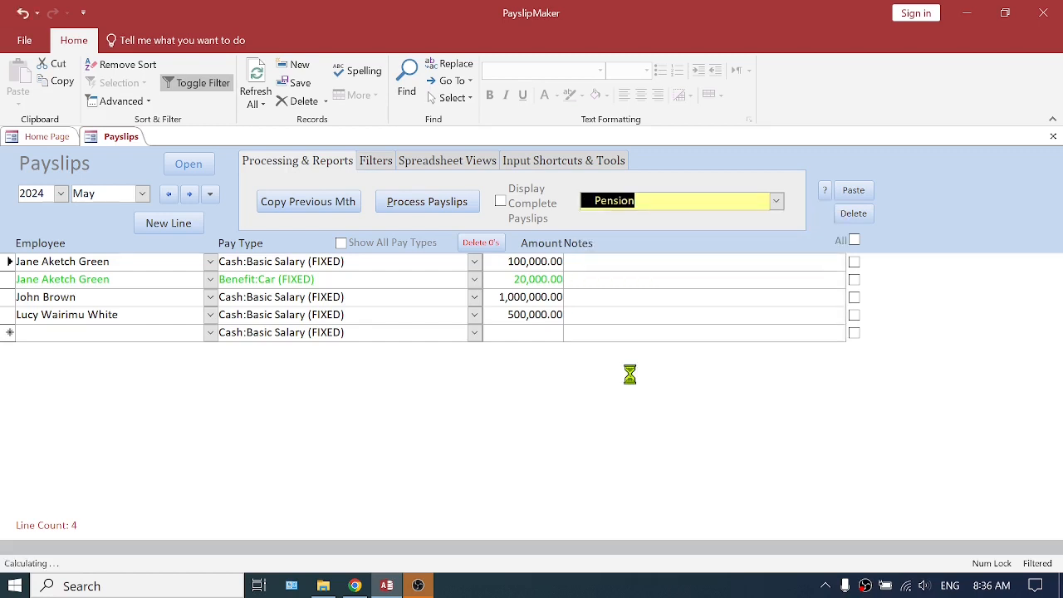
click(610, 237)
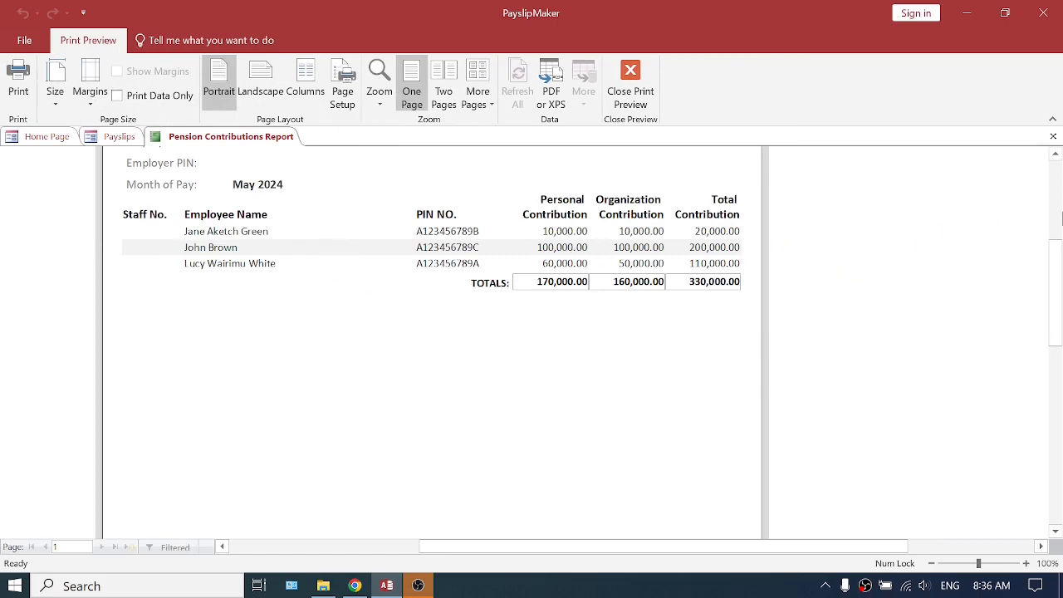
click(1053, 136)
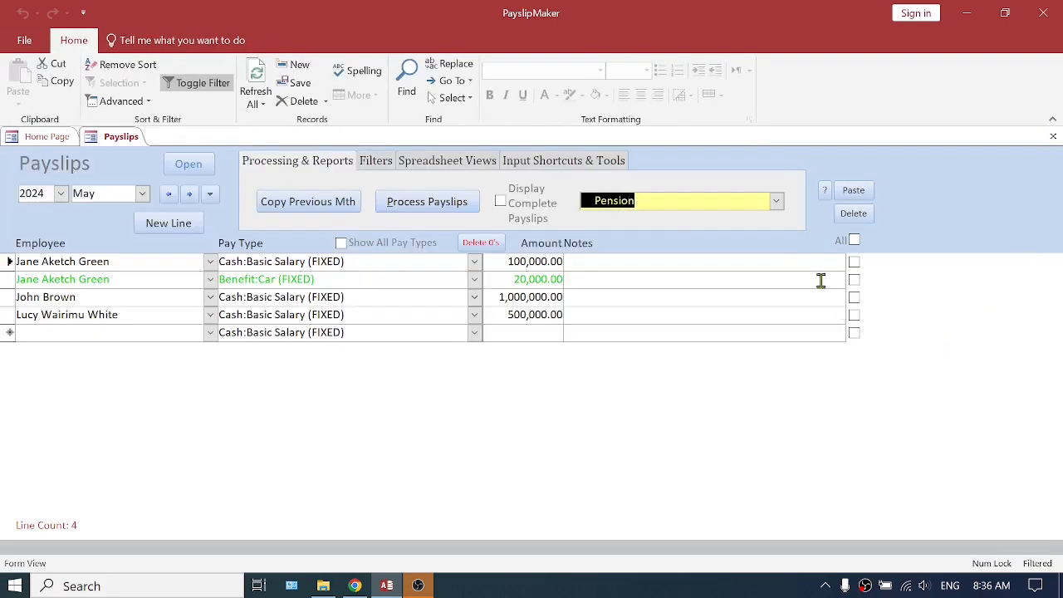
Preview the Pension (Extended) report for May 2024, enlarge it to examine the employee details and contributions, and close it
click(777, 202)
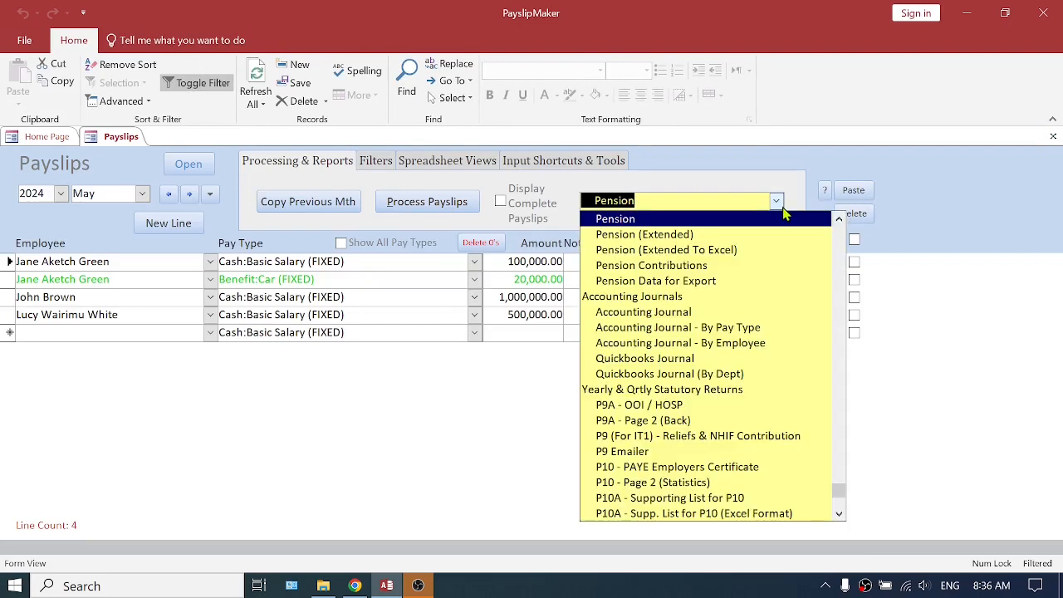
click(671, 235)
click(453, 260)
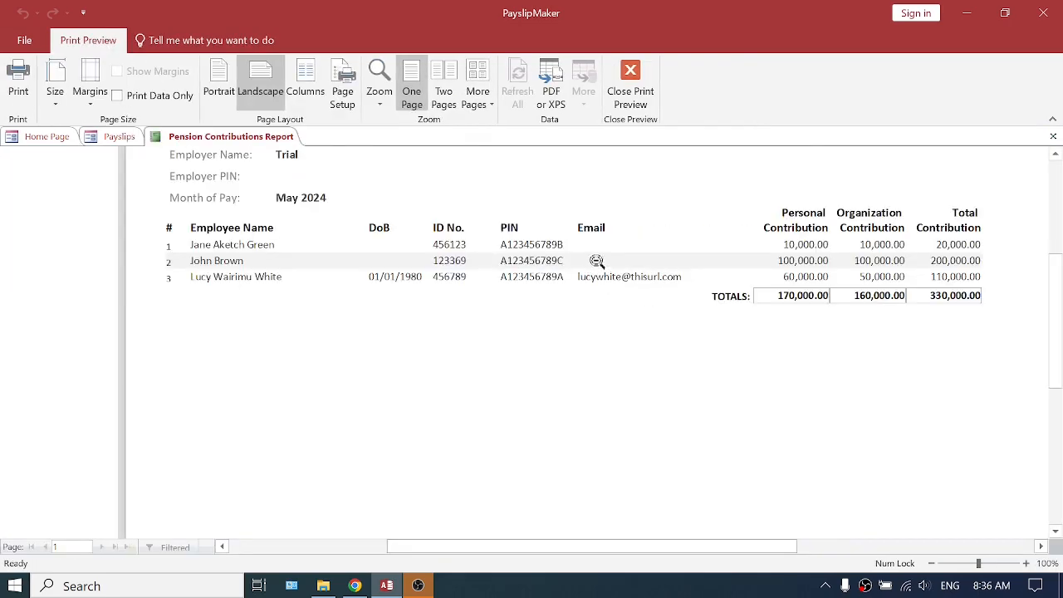
click(1053, 137)
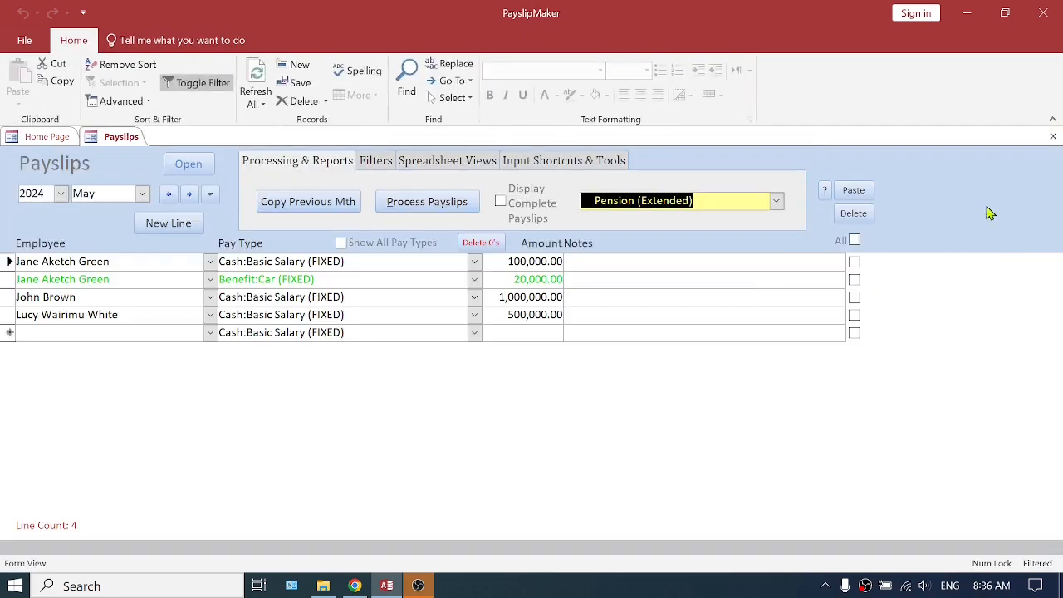
Start the Pension (Extended To Excel) report for May 2024 and cancel its file output
click(776, 202)
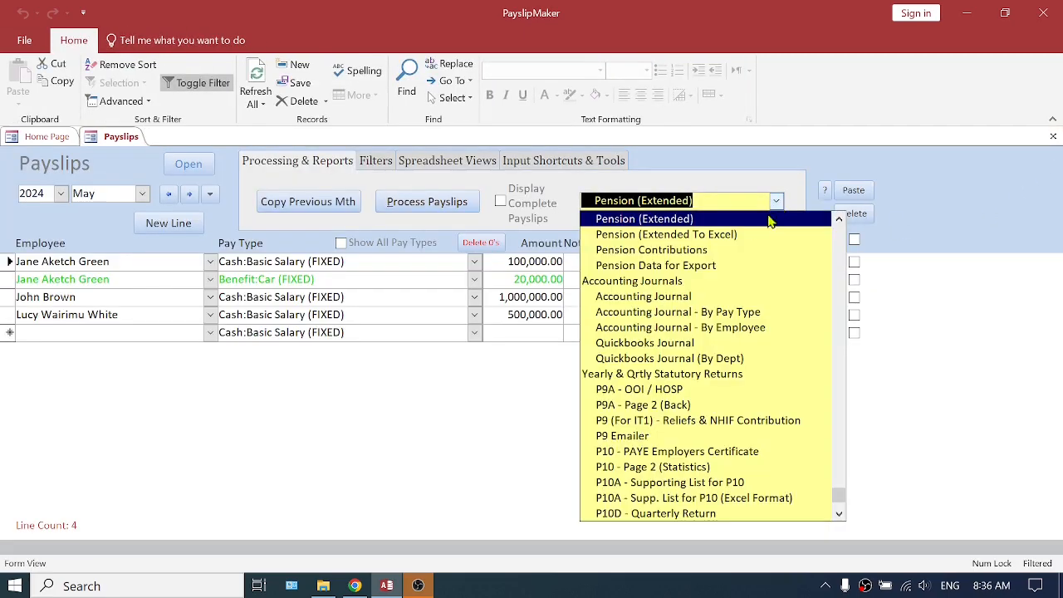
click(657, 236)
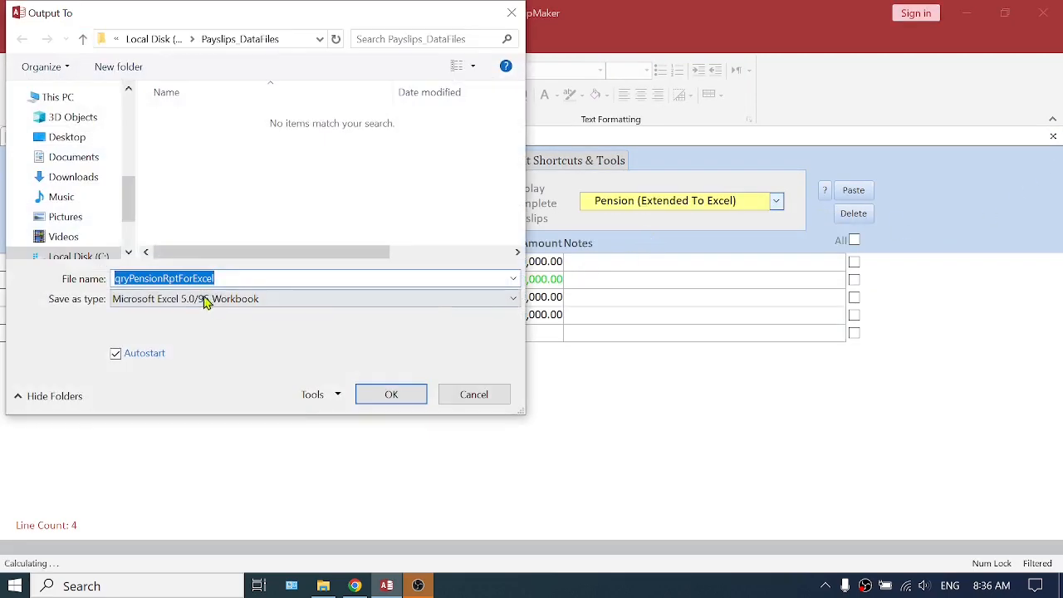
click(491, 397)
click(608, 353)
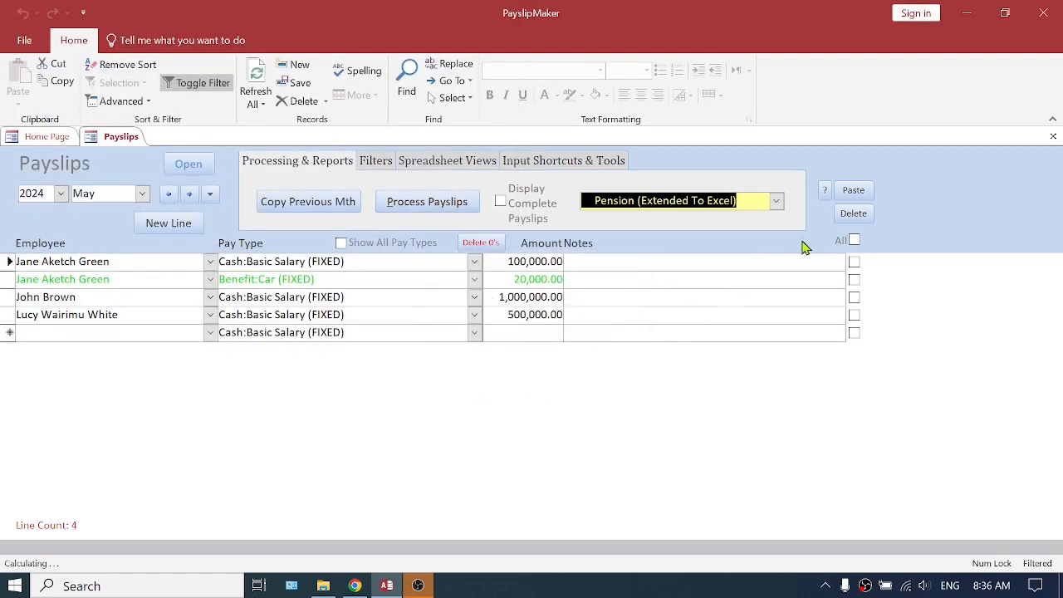
Preview the May 2024 Pension Contributions report, examine the contributions by pension type, reopen it for a second look and close it
click(779, 204)
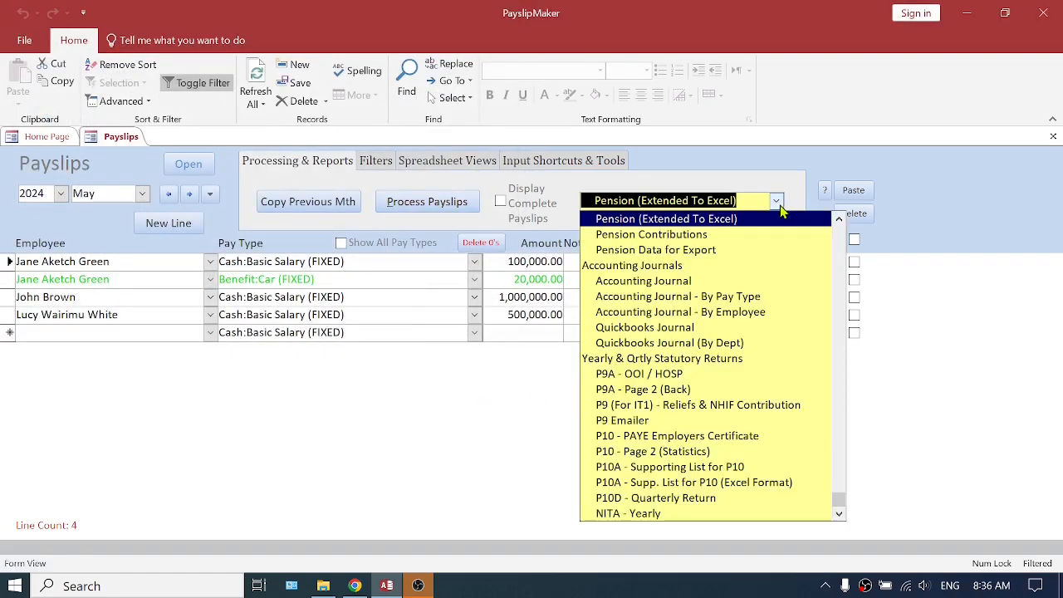
click(668, 236)
click(571, 211)
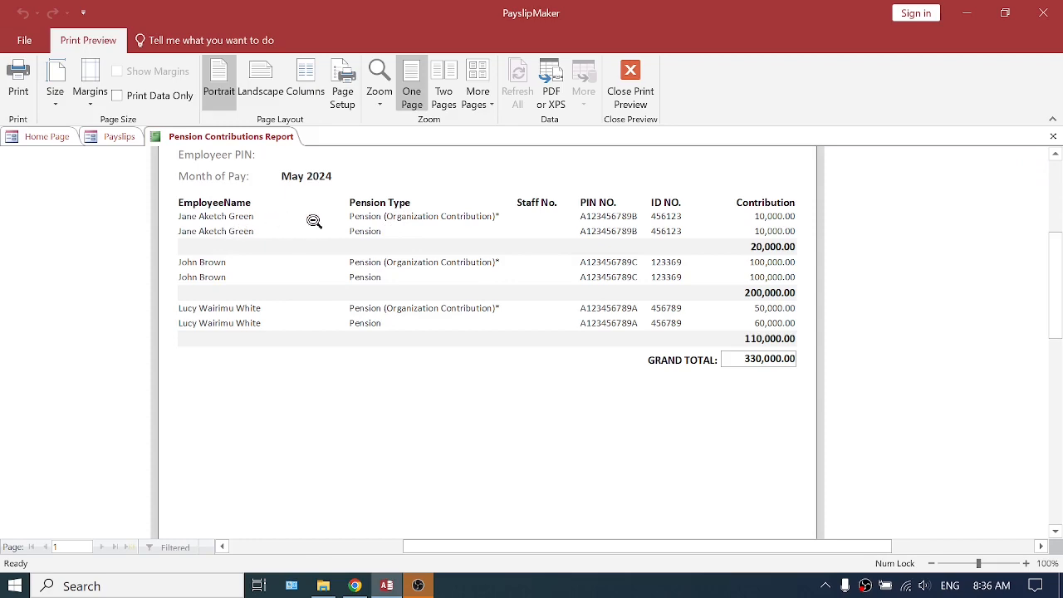
click(1053, 137)
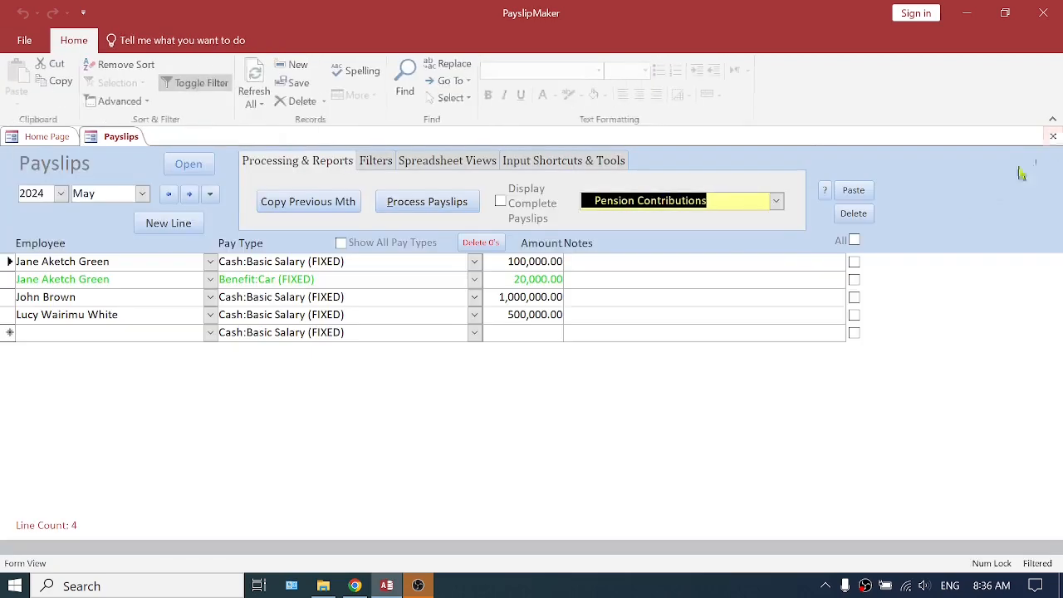
click(777, 202)
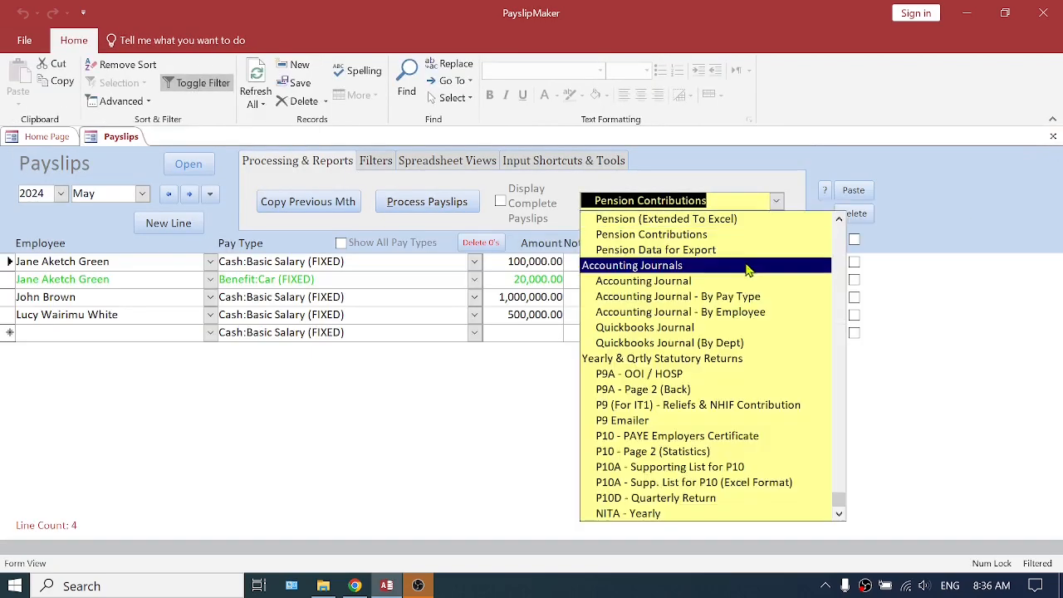
scroll(728, 278, up, 2)
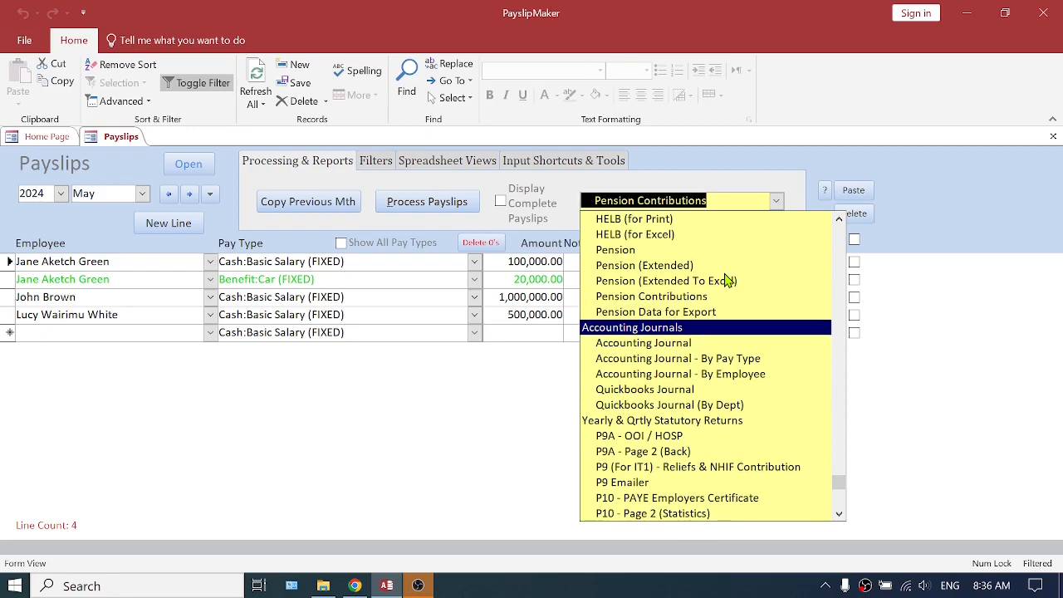
click(681, 296)
click(455, 196)
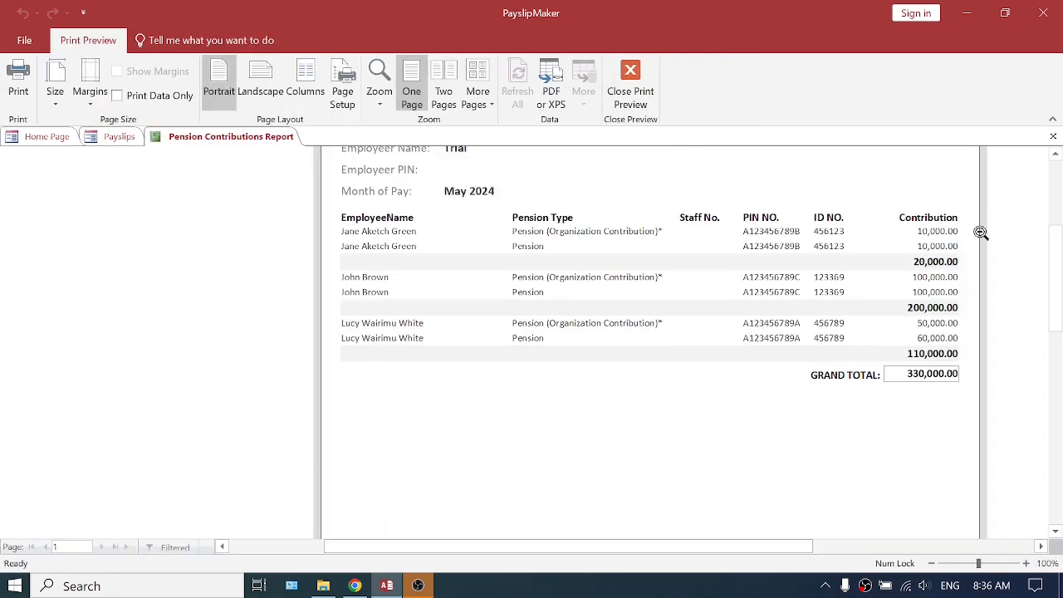
click(1053, 136)
Display the Pension Data for Export for May 2024, examine the employee and organization contributions, and close it
click(776, 201)
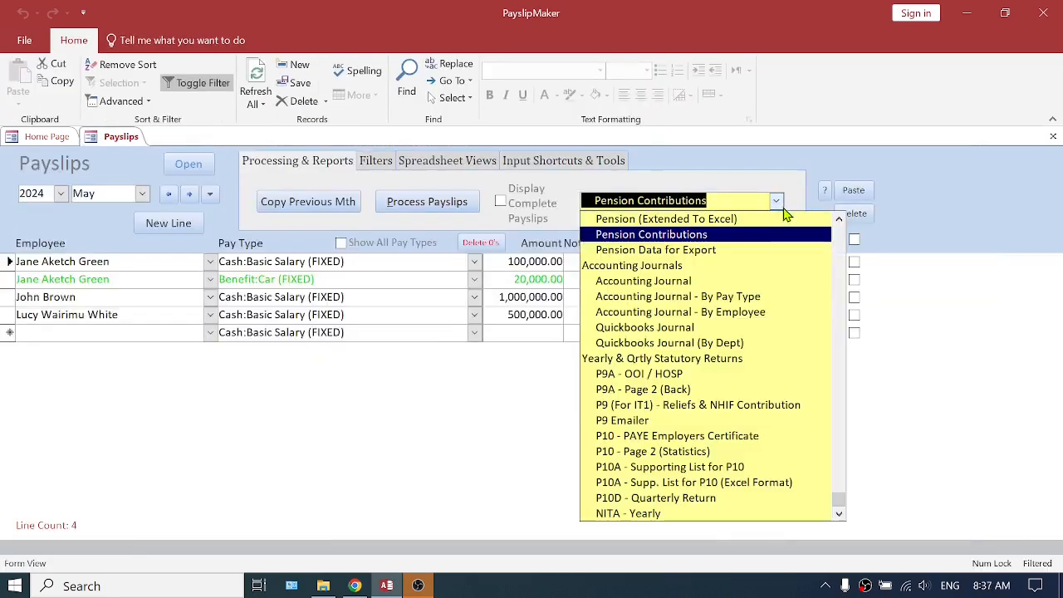
scroll(725, 299, up, 2)
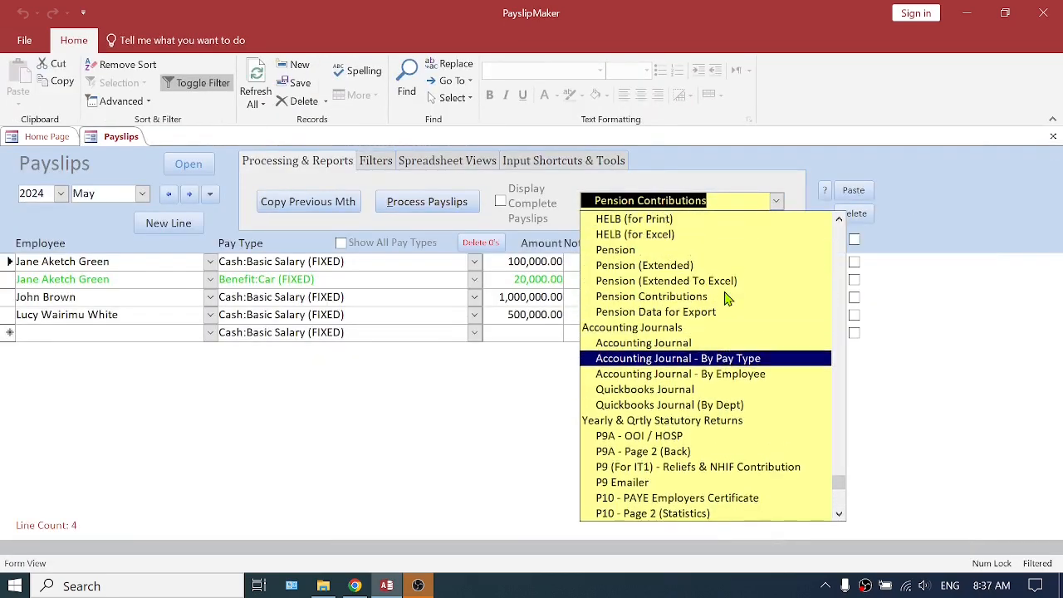
click(683, 343)
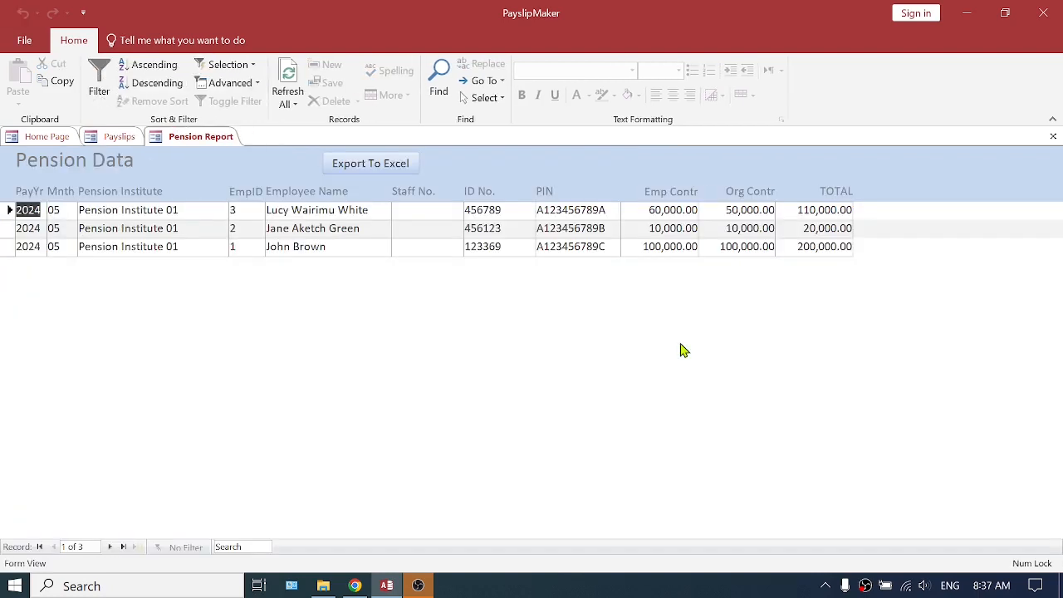
click(1053, 136)
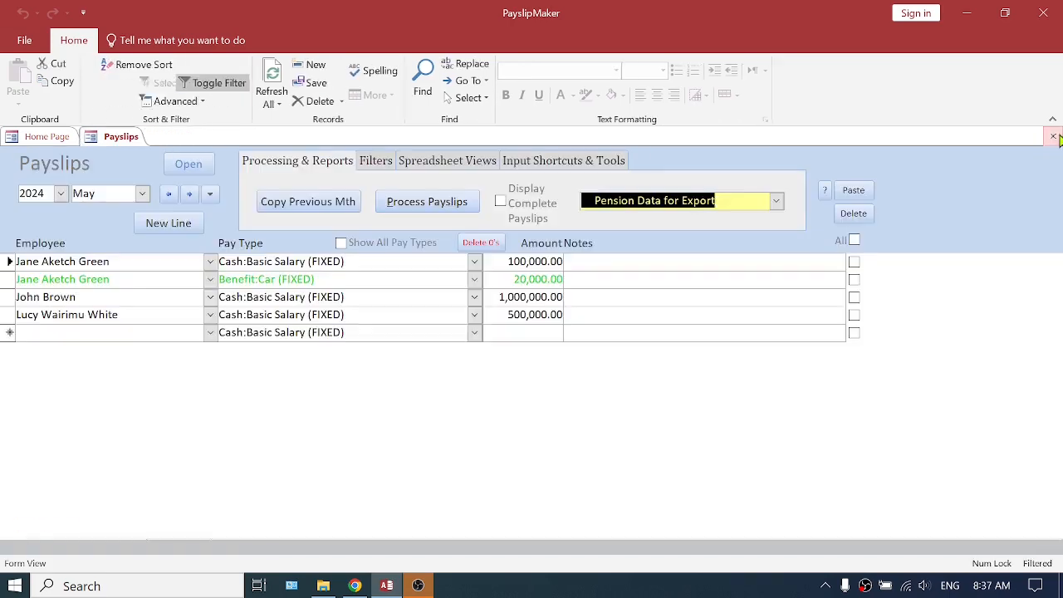
Preview the Pension By Employee This Year report, enlarge it to examine the 2024 monthly contributions, and close it
click(775, 202)
scroll(747, 254, up, 8)
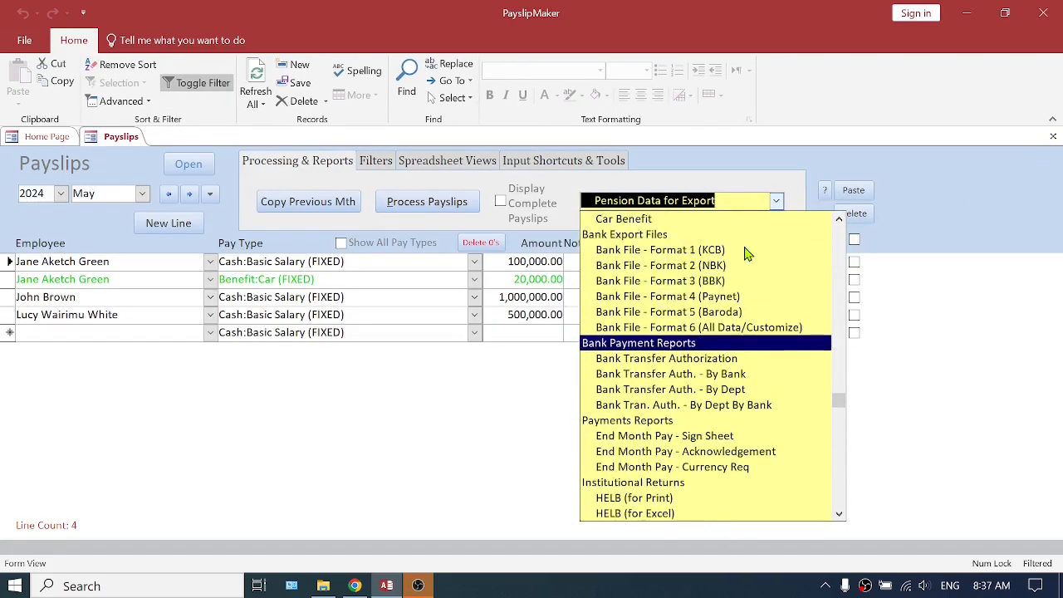
scroll(747, 255, up, 6)
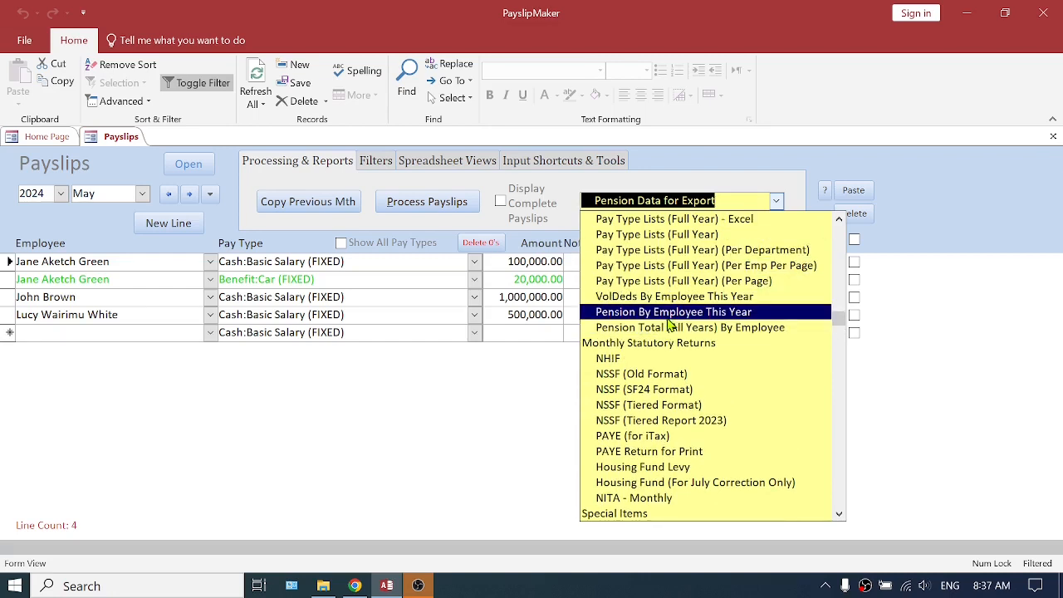
click(671, 319)
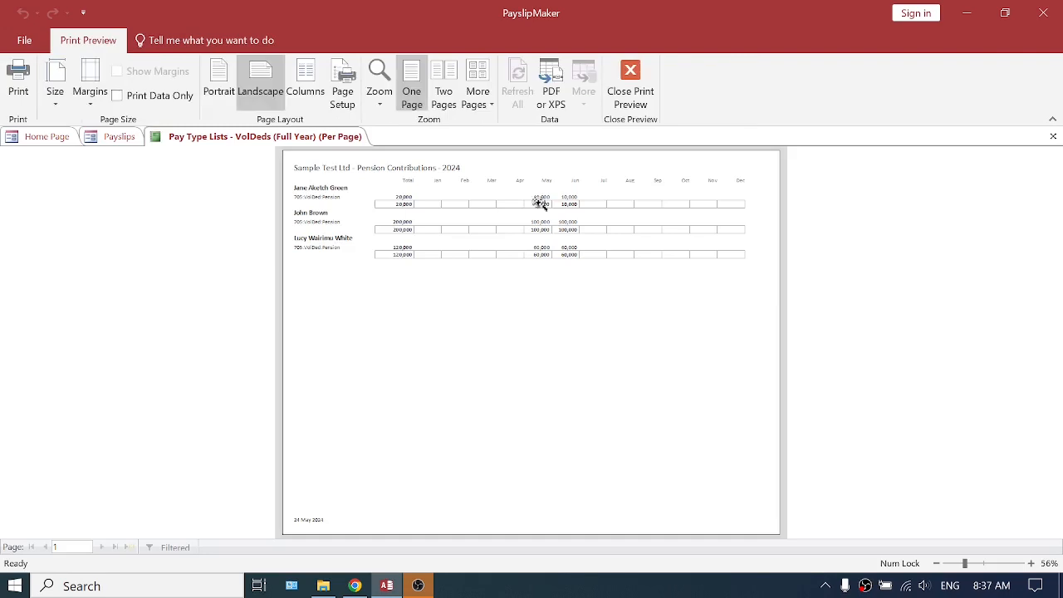
click(493, 185)
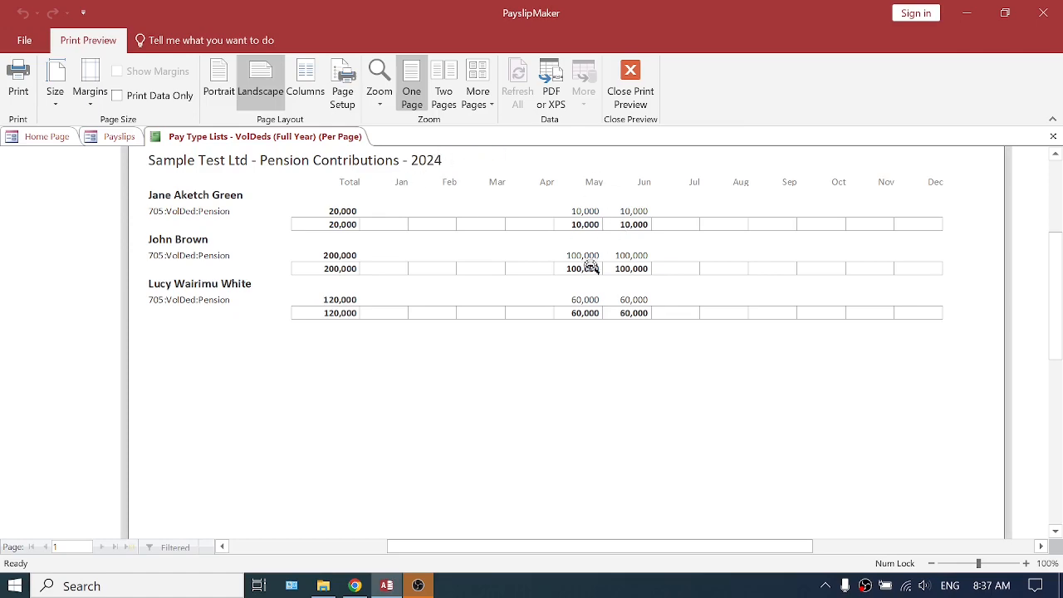
click(1053, 136)
Preview the Pension Total (All Years) By Employee report and enlarge it to examine each employee's total contributions
click(776, 200)
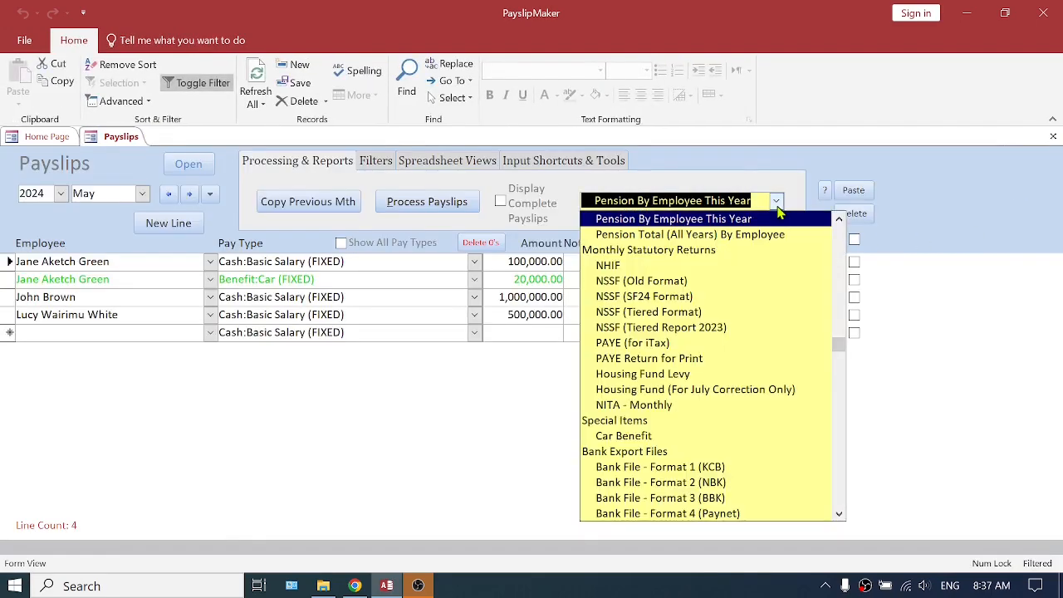
click(688, 240)
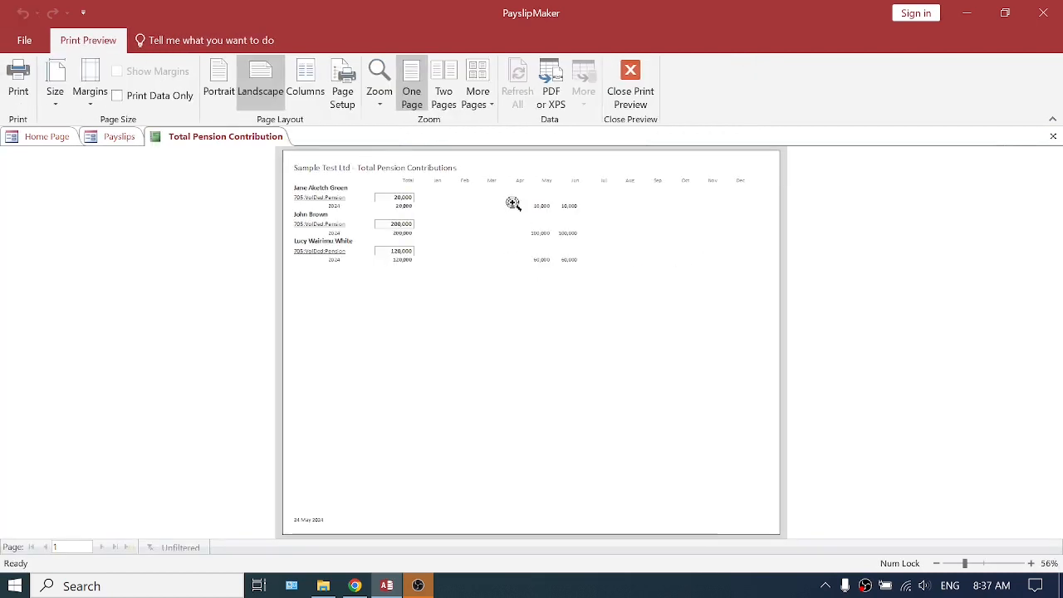
click(513, 206)
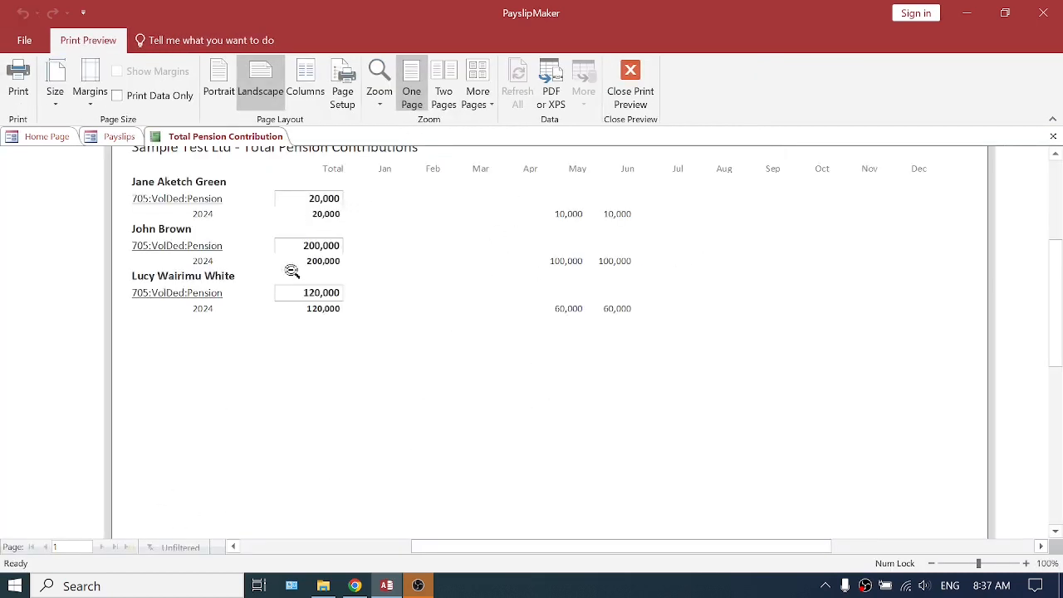
Close the Total Pension Contribution report and review the pension reports offered under Payroll Details and Institutional Returns without opening another one
click(1053, 136)
click(776, 202)
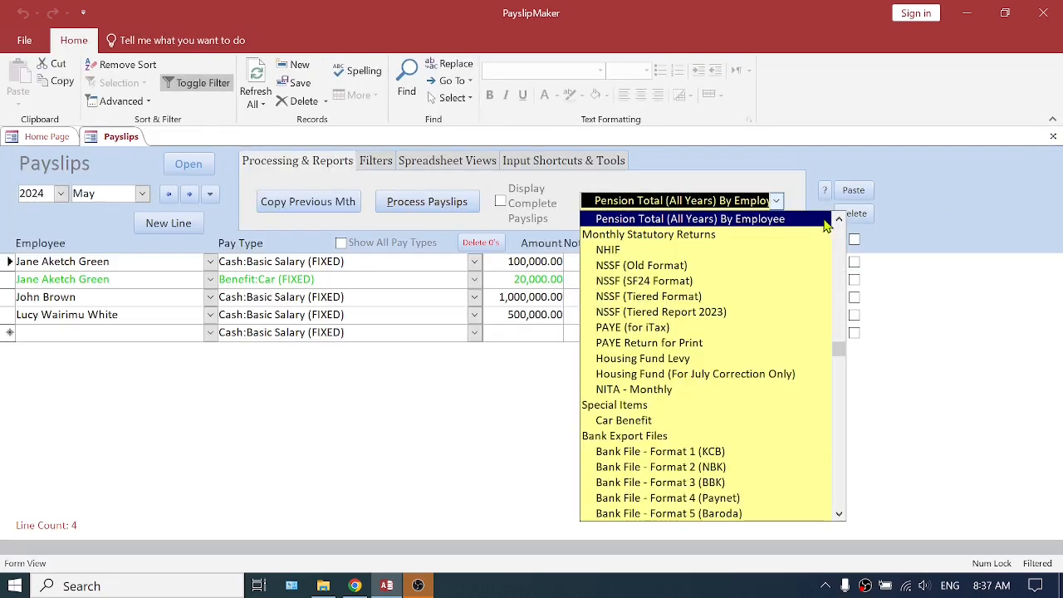
click(839, 218)
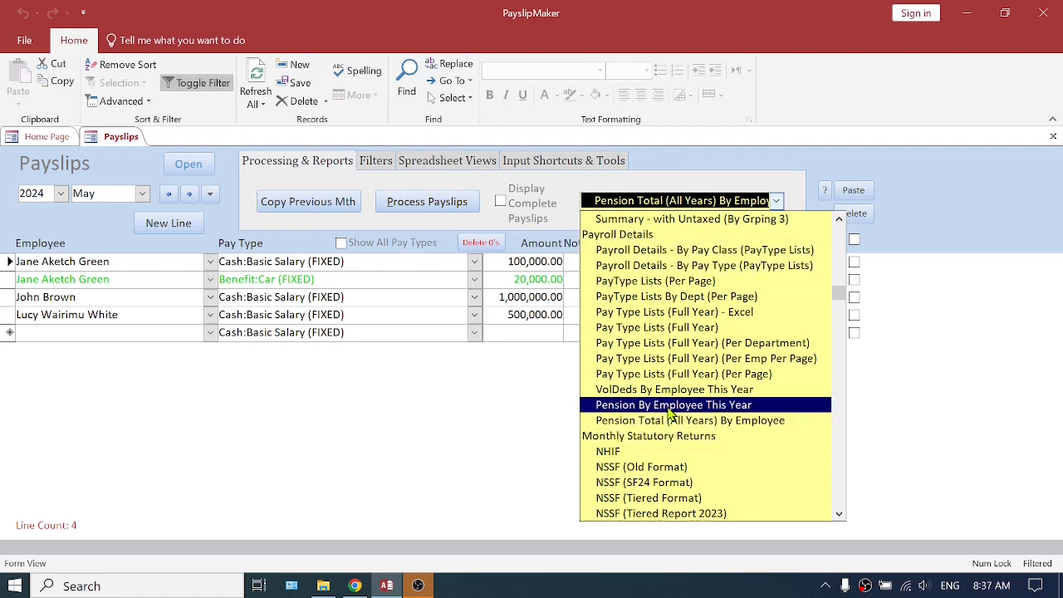
scroll(705, 409, down, 12)
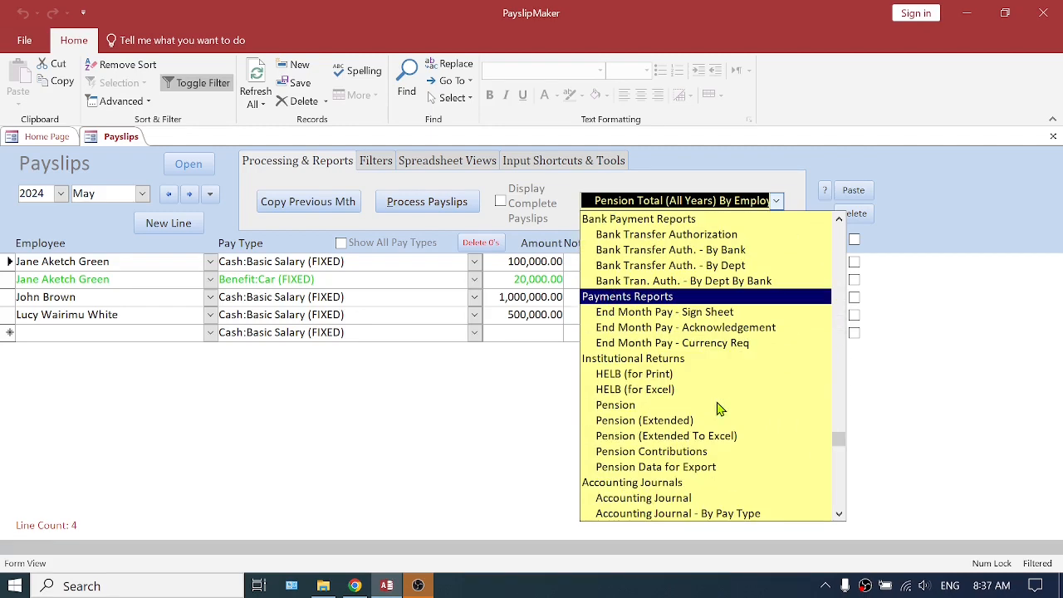
scroll(704, 390, down, 5)
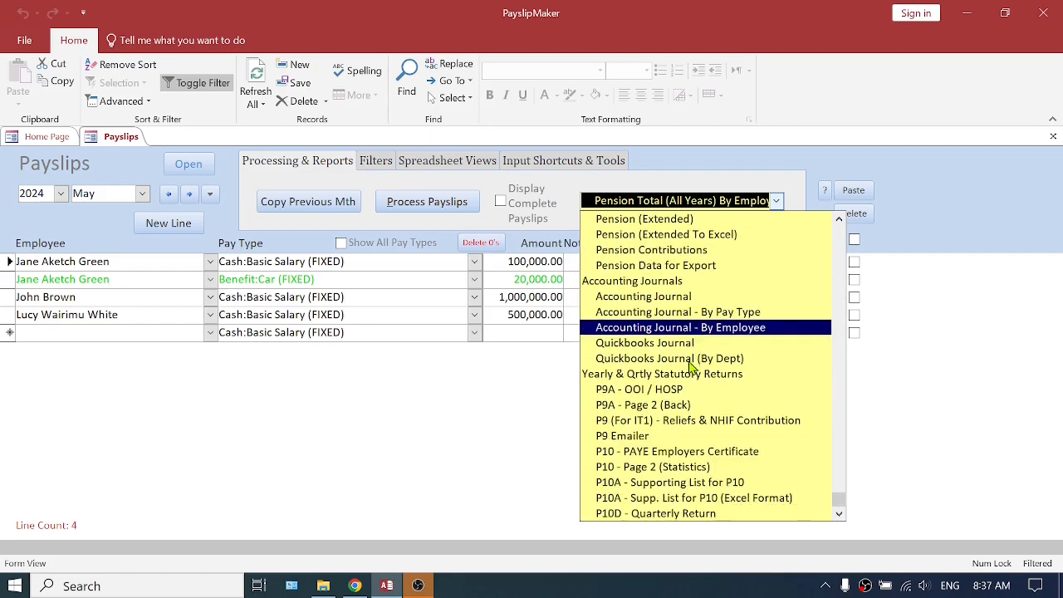
scroll(690, 368, up, 2)
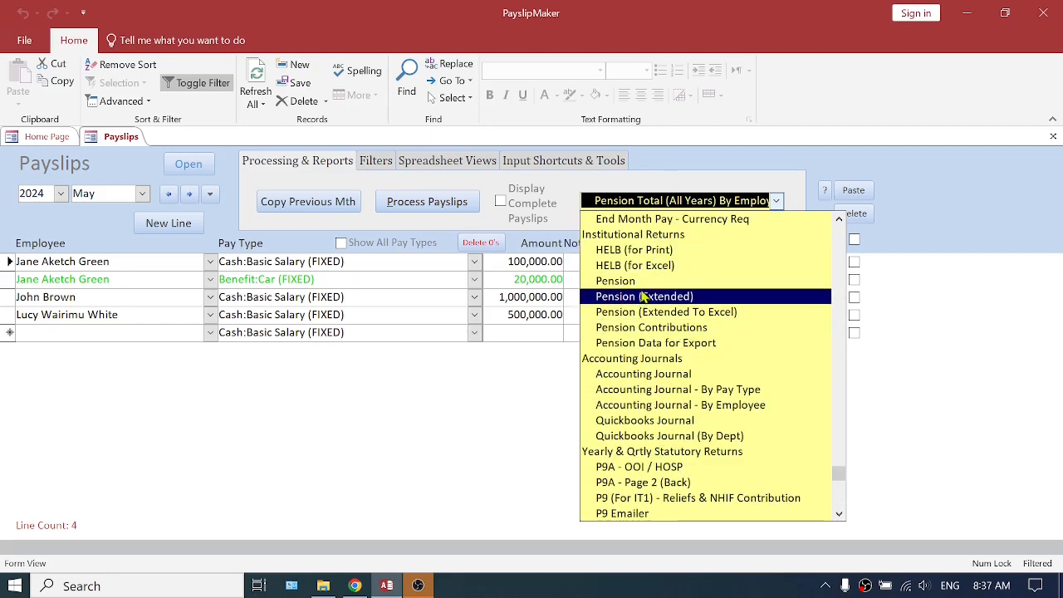
click(813, 164)
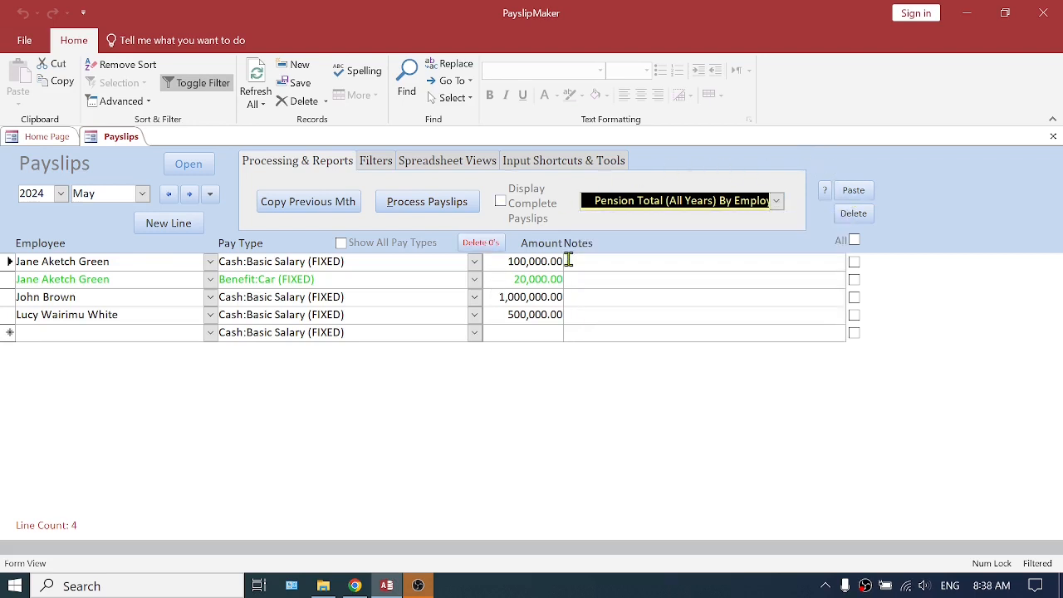